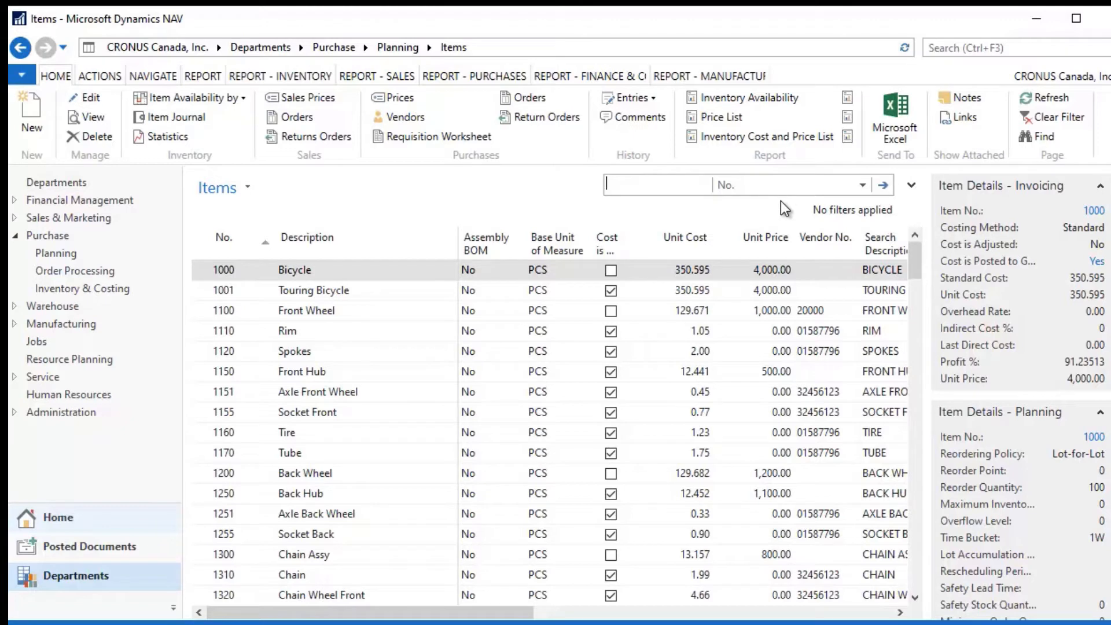
Step: Filter the item list to No. 1000, and reset the filter to list all items again
text(1000)
key(Return)
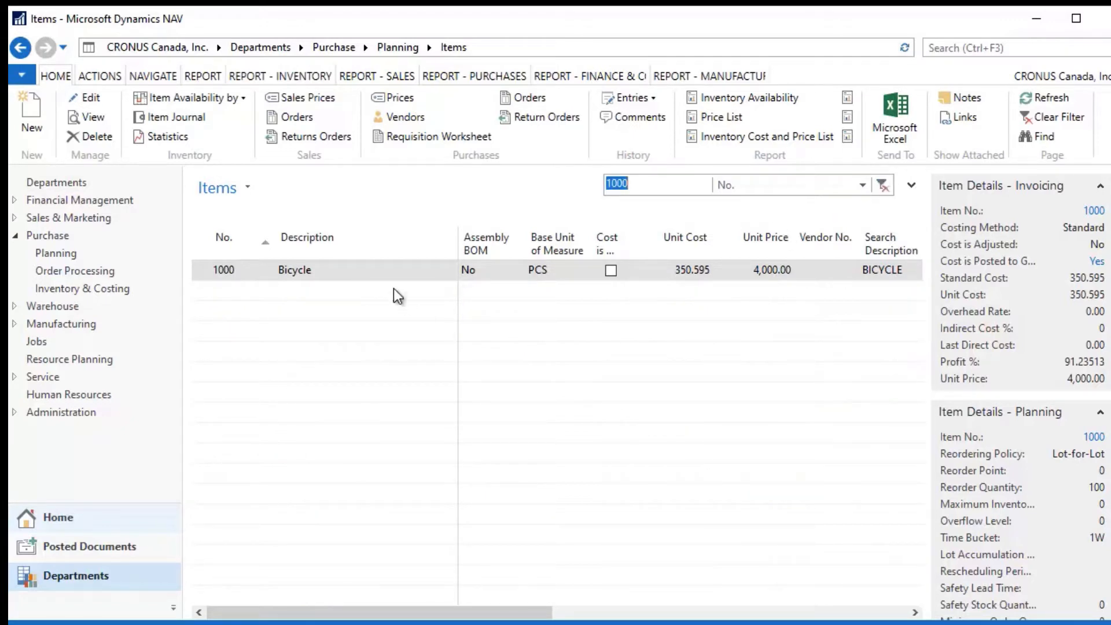
click(627, 184)
text(*)
key(Return)
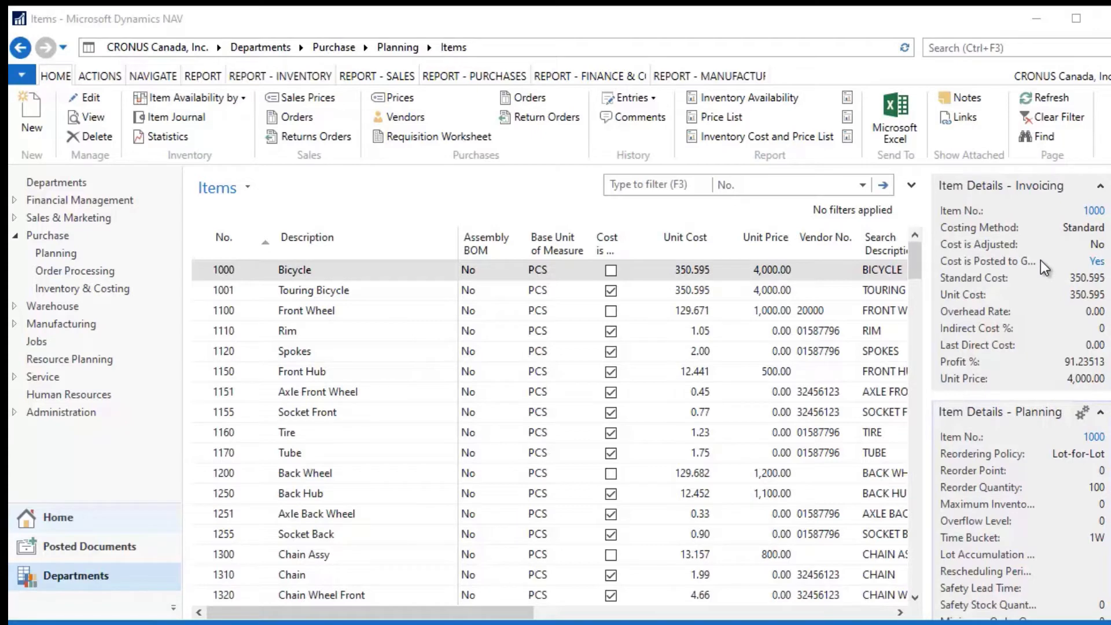
Step: Open the item card for 1000 Bicycle and show the additional fields of its General section
click(210, 270)
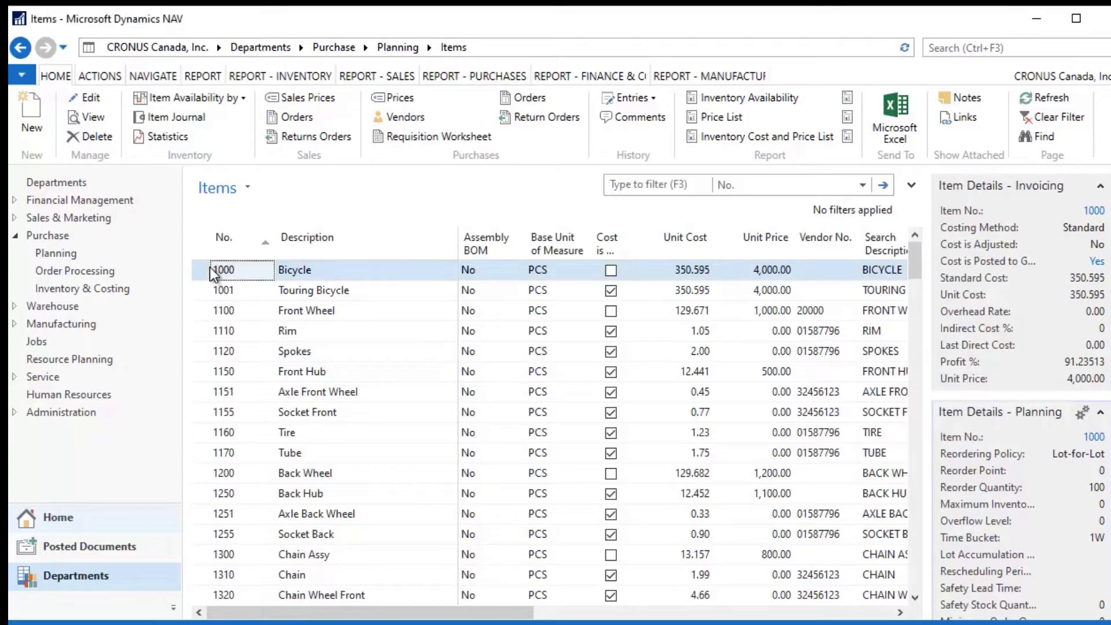
double_click(210, 270)
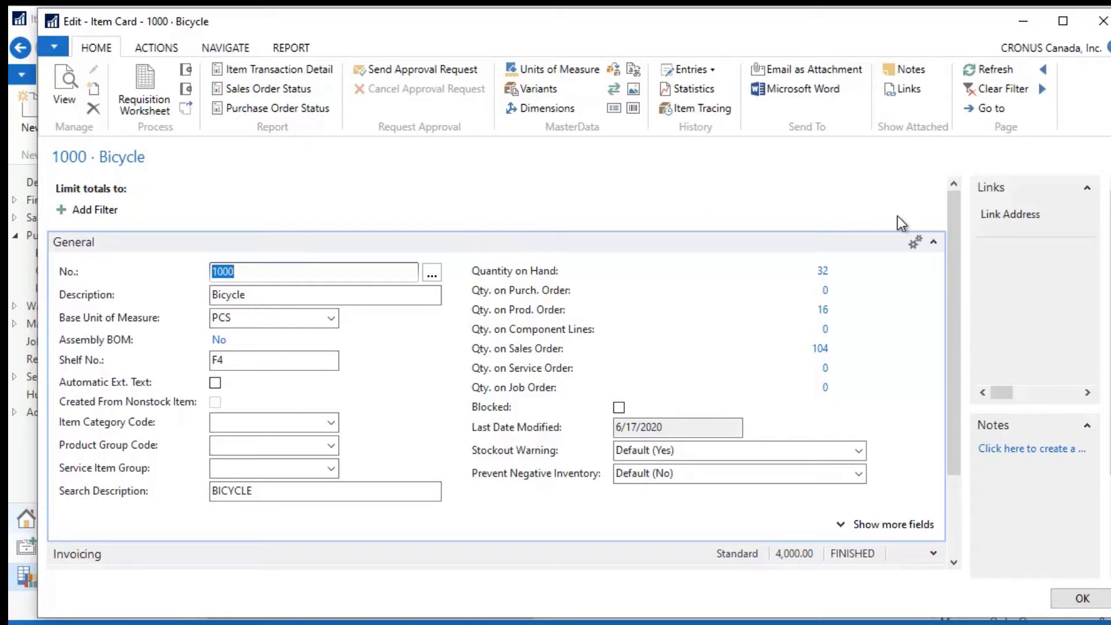
click(934, 241)
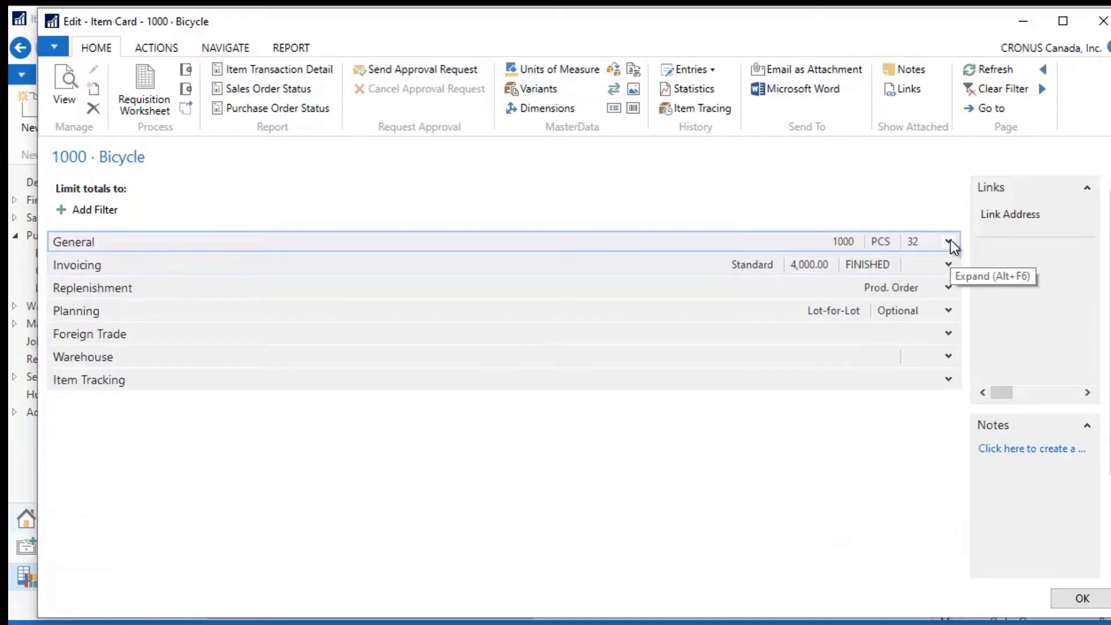
click(949, 241)
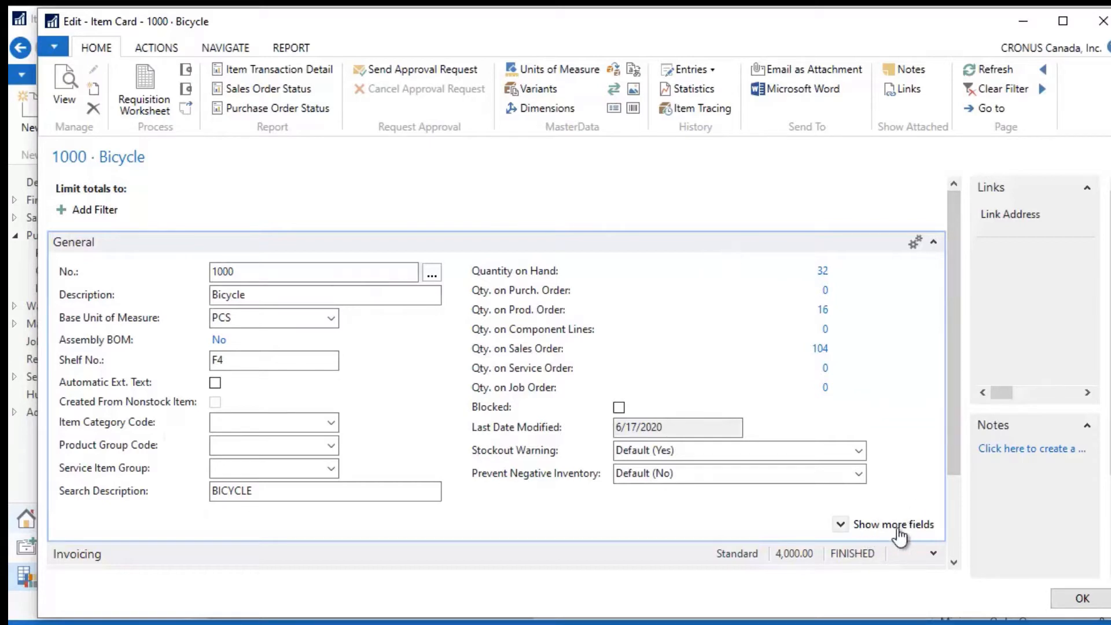
click(841, 524)
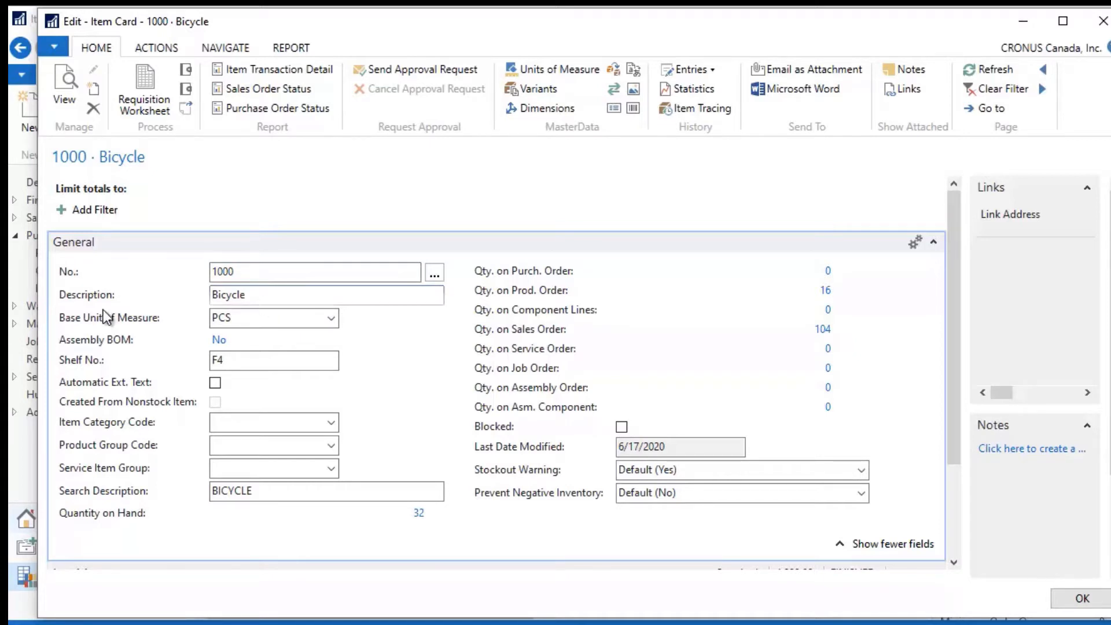
Step: Review the units available for the item's Base Unit of Measure and leave the list without choosing one
click(330, 320)
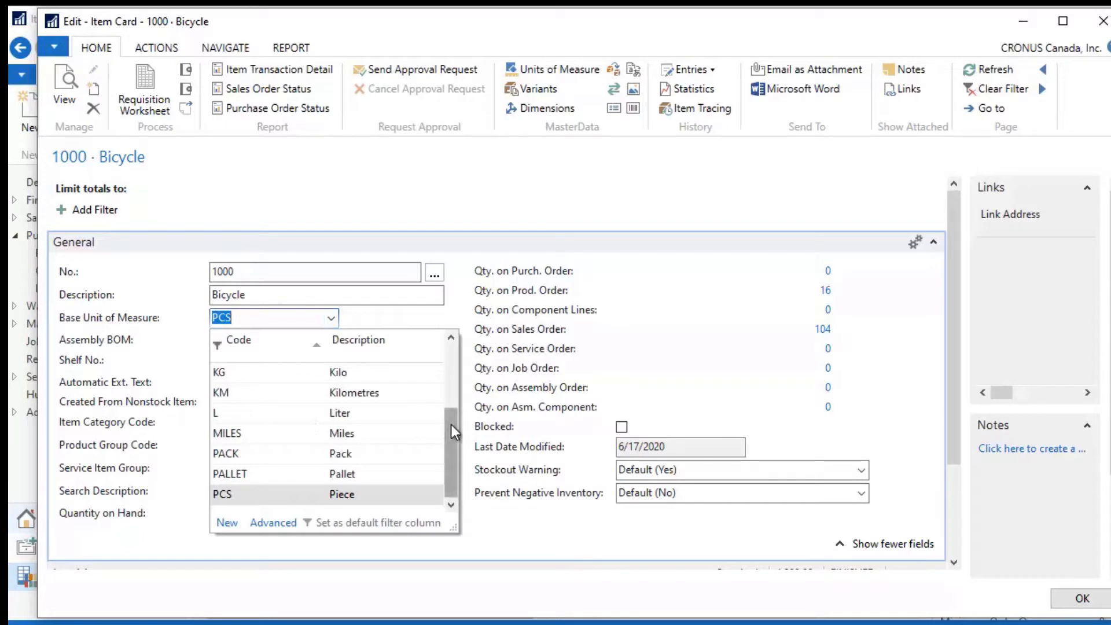
drag(454, 431, 454, 406)
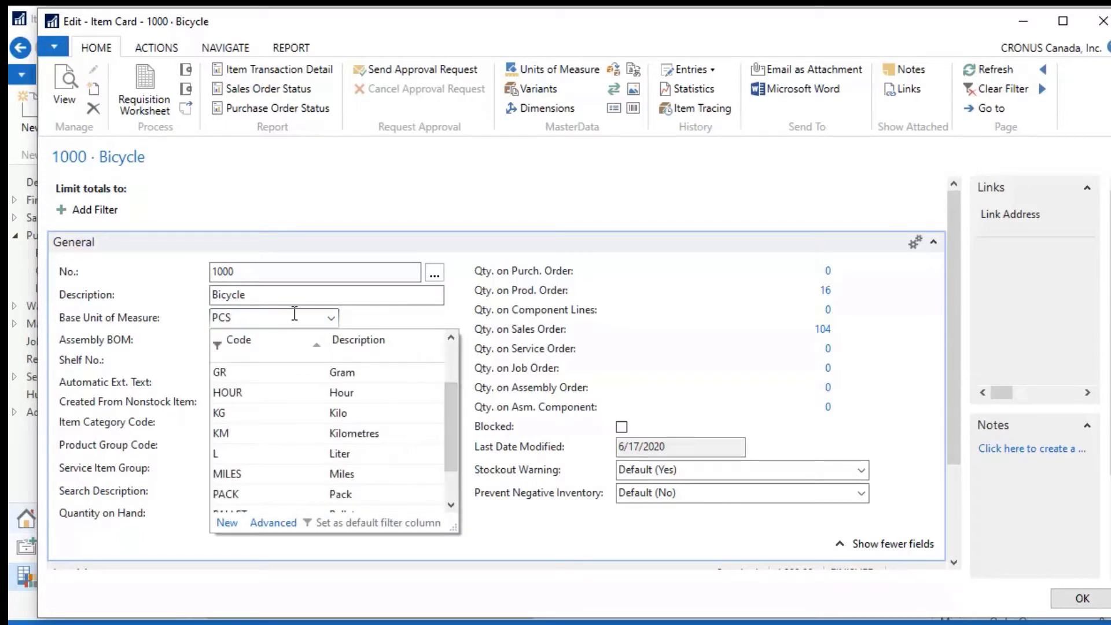
click(400, 295)
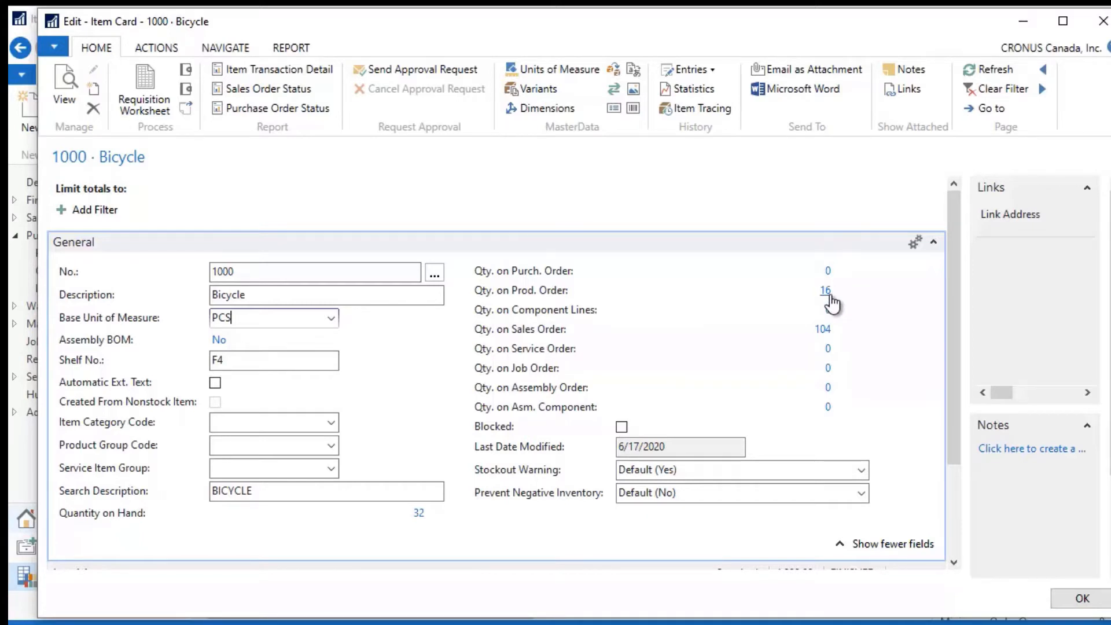
Step: Inspect the production order lines behind Qty. on Prod. Order and the first line's released production order, and return to the item card
click(826, 291)
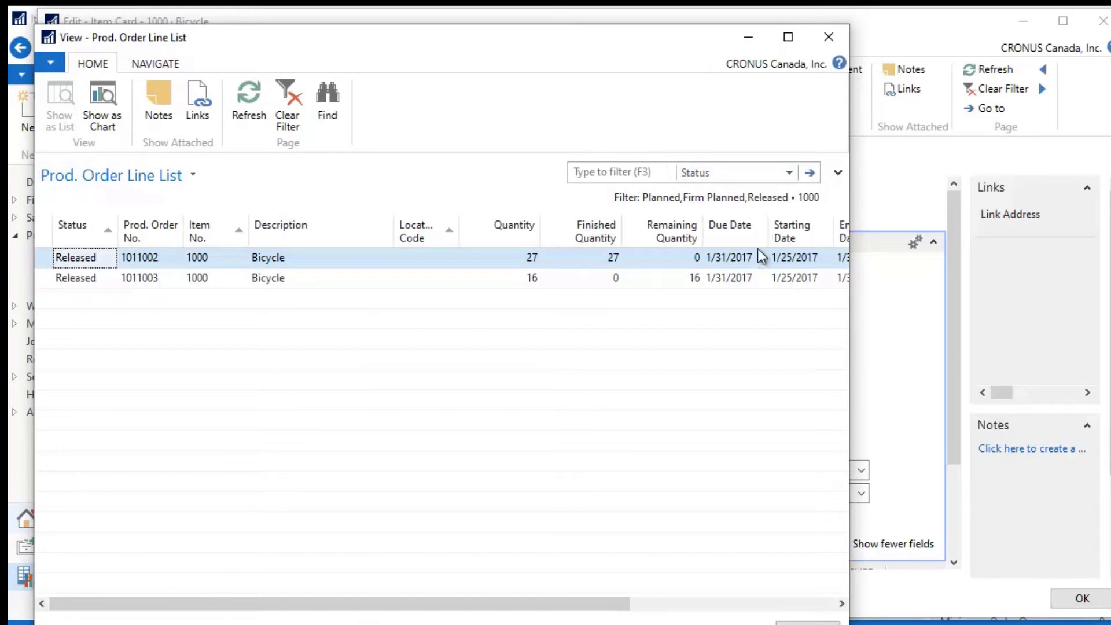
click(165, 70)
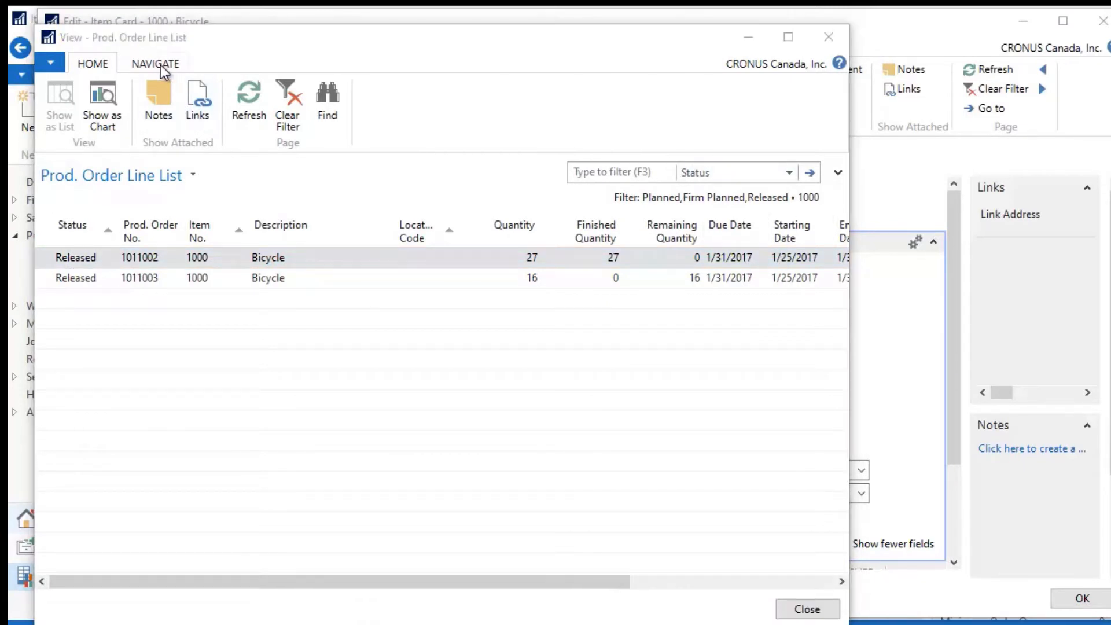
click(156, 64)
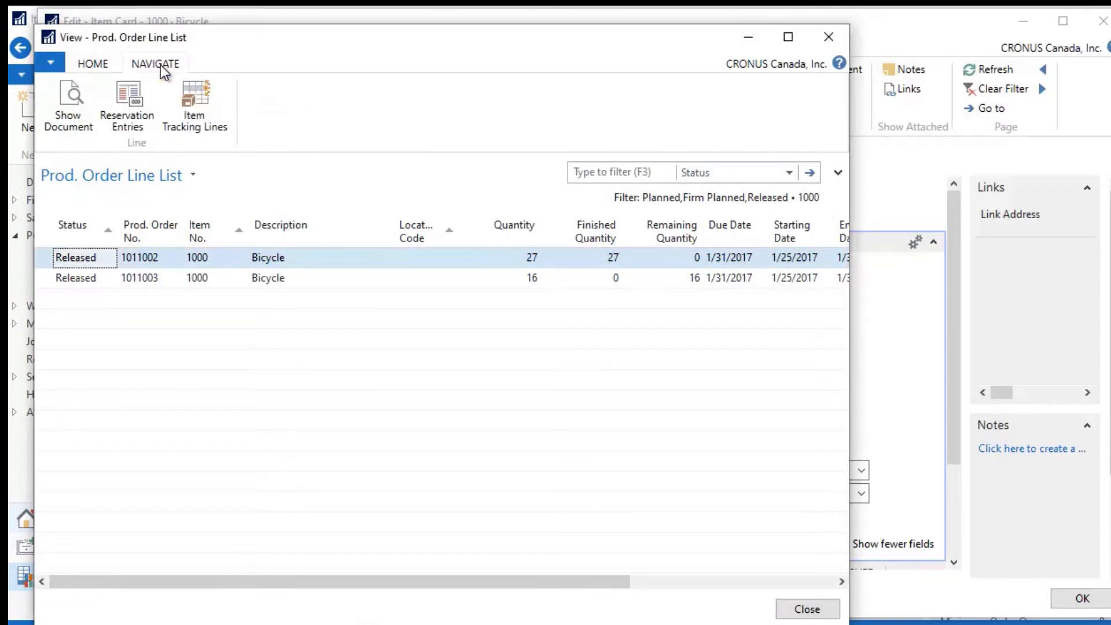
click(72, 104)
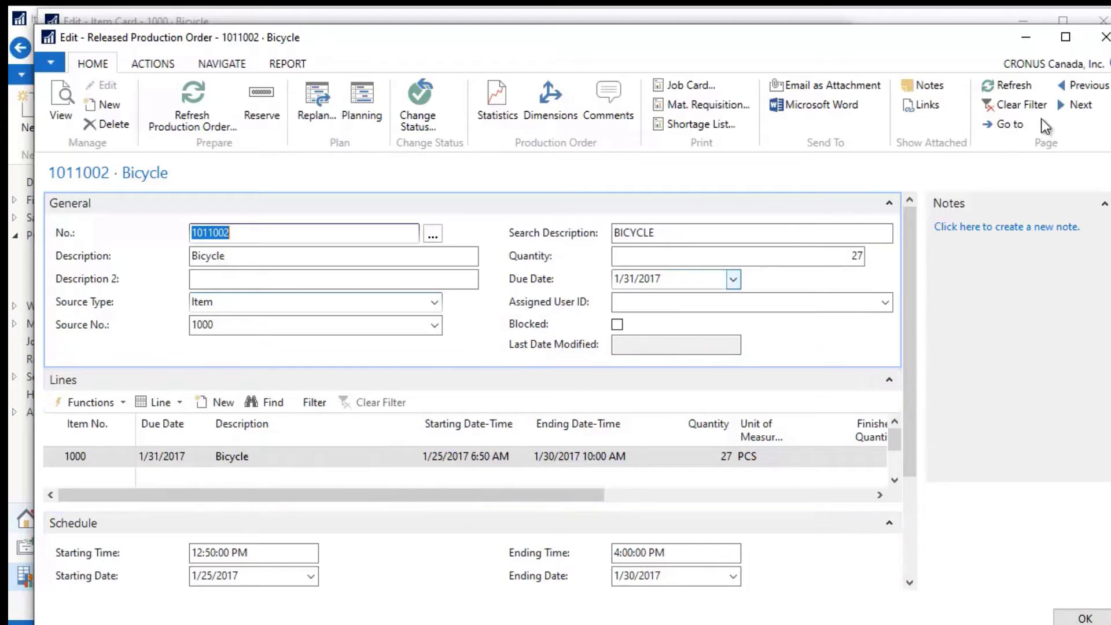
click(1103, 39)
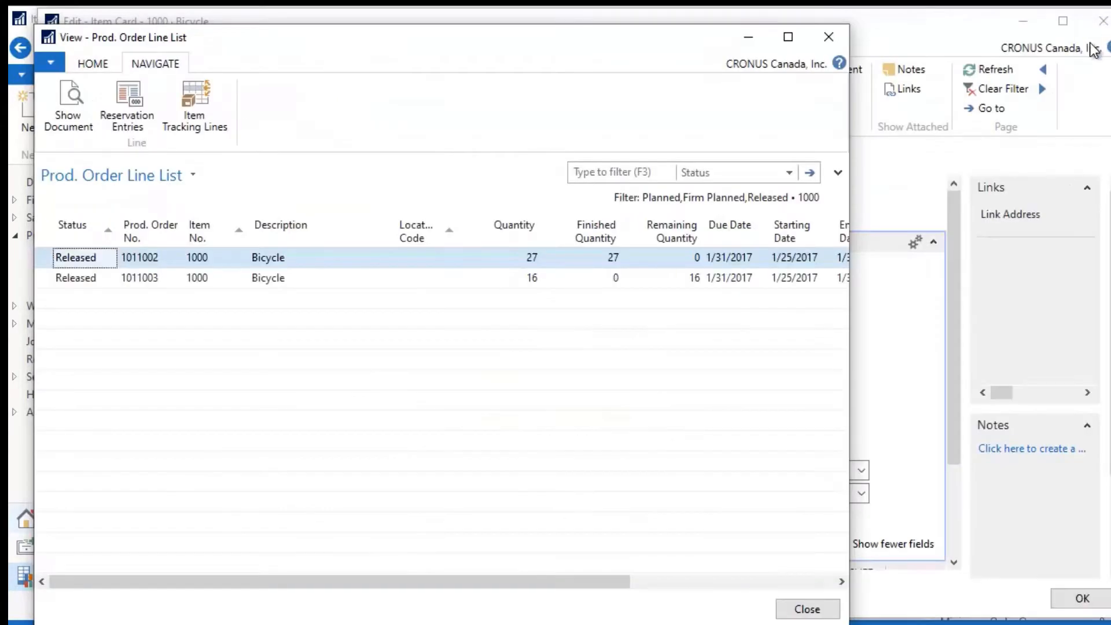
click(827, 37)
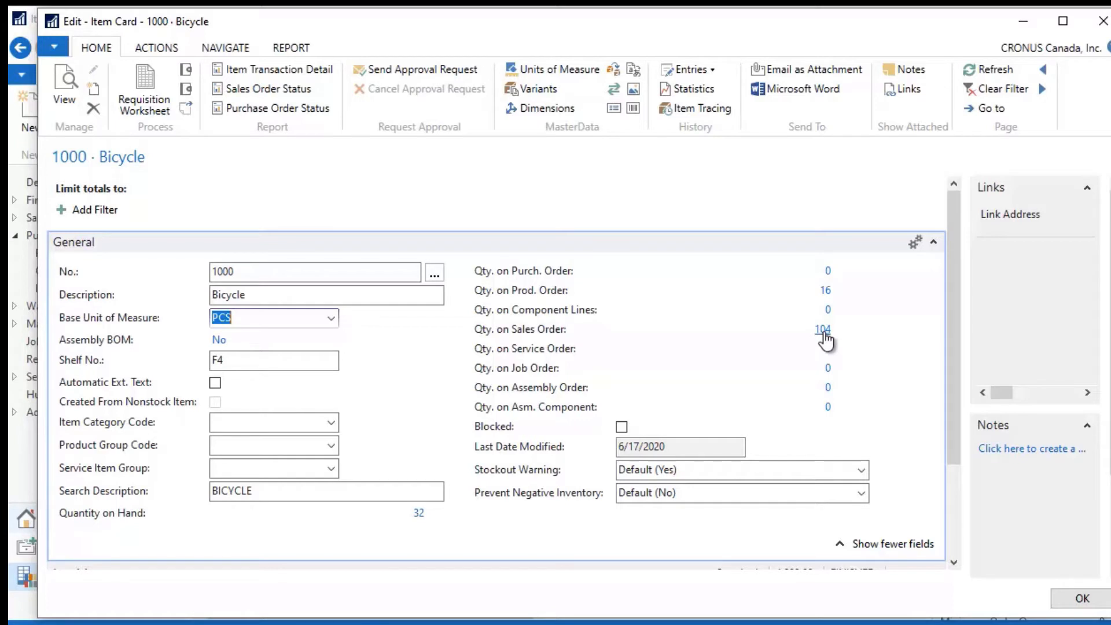
Step: Inspect the sales lines behind Qty. on Sales Order, check the second line's sales order through its shipping columns, and return to the item card
click(823, 329)
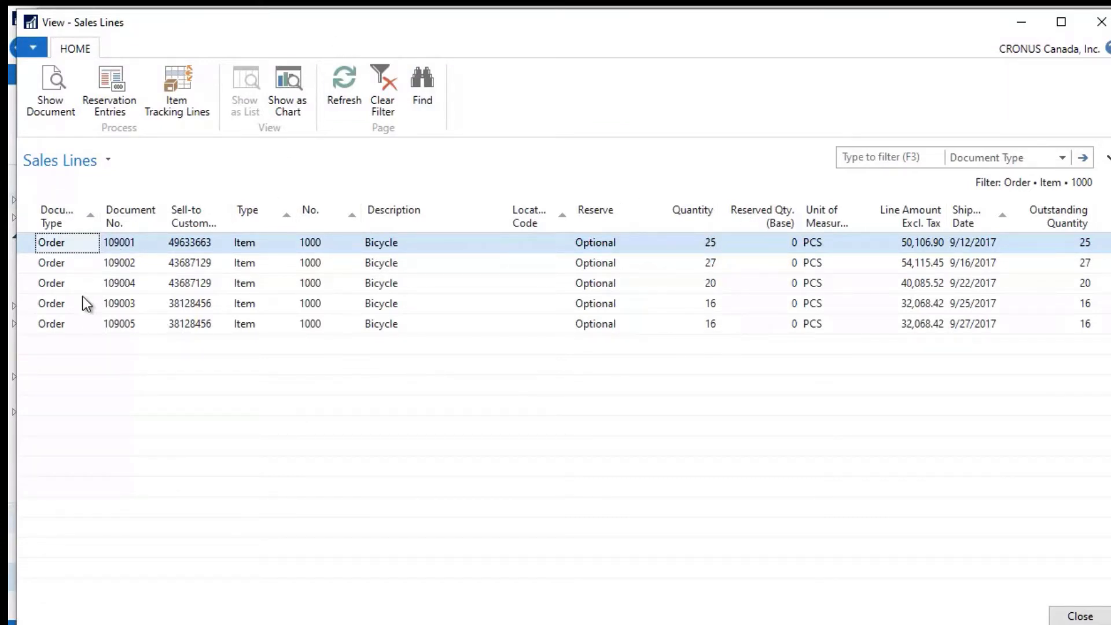
click(47, 265)
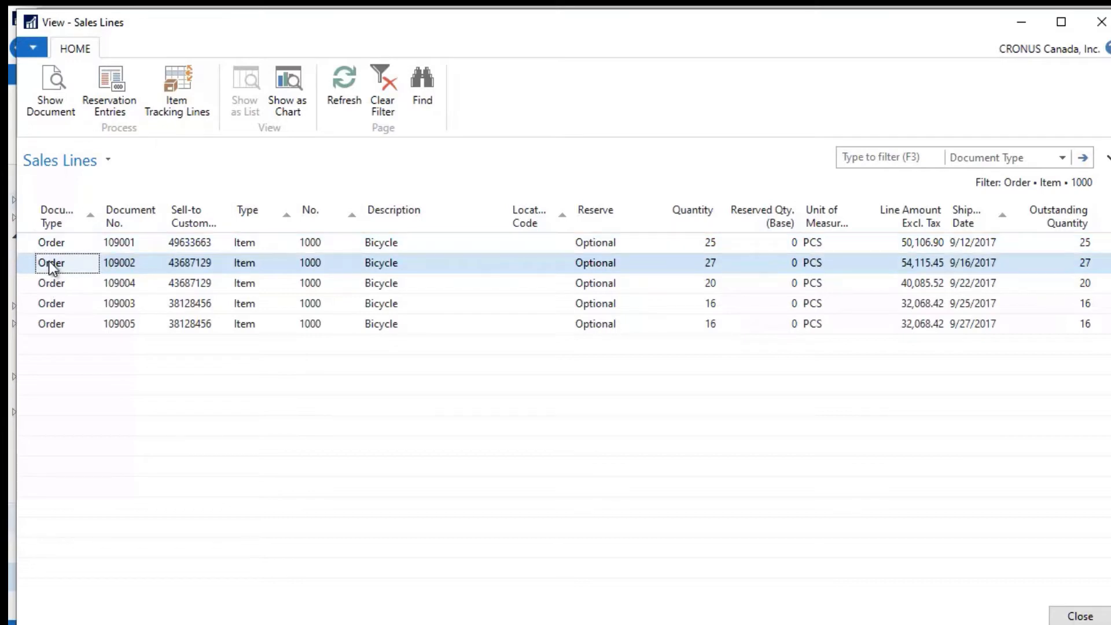
click(49, 96)
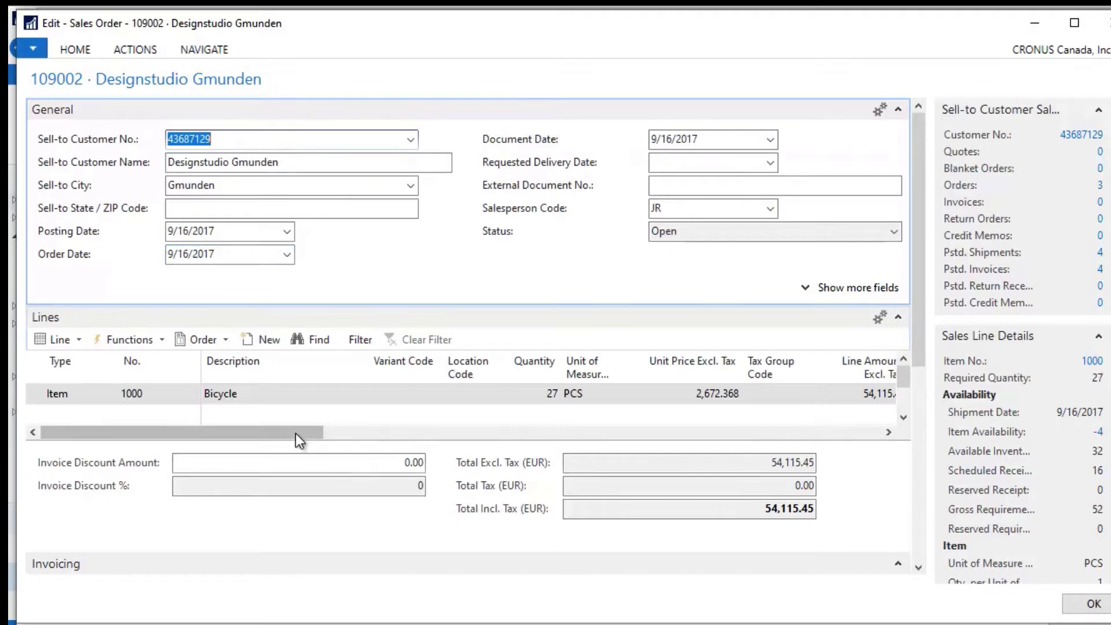
drag(297, 433, 770, 433)
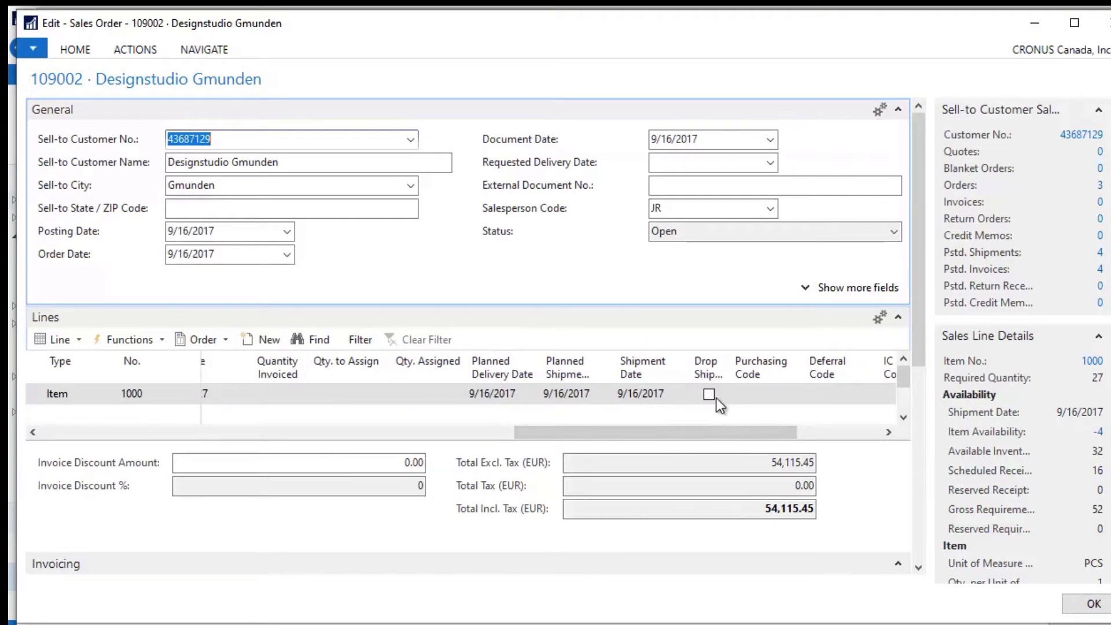
click(1103, 23)
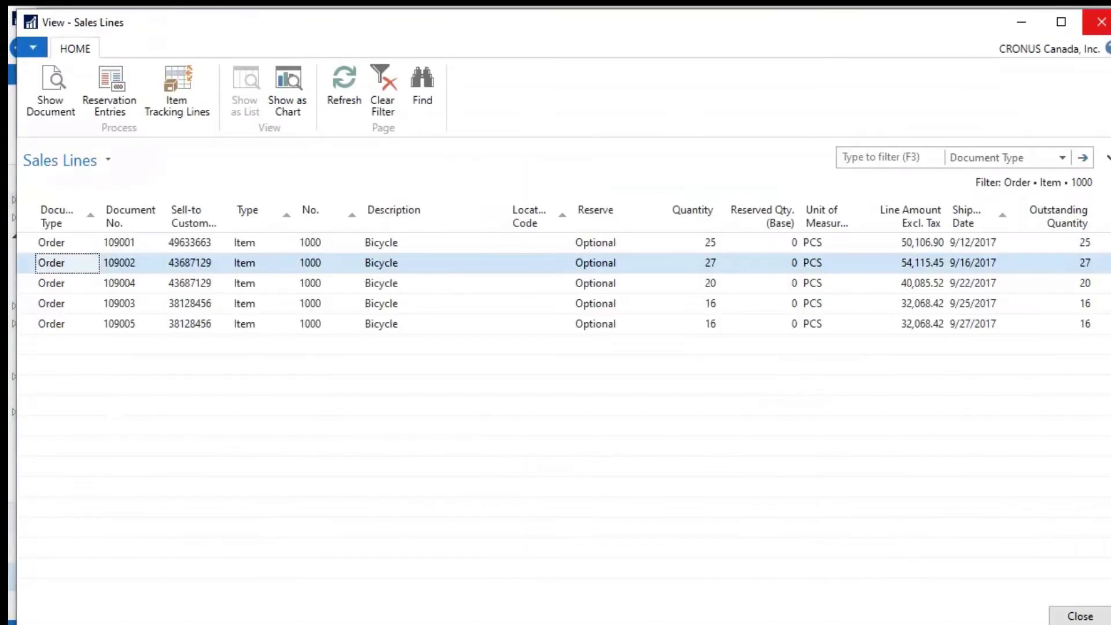
click(1102, 23)
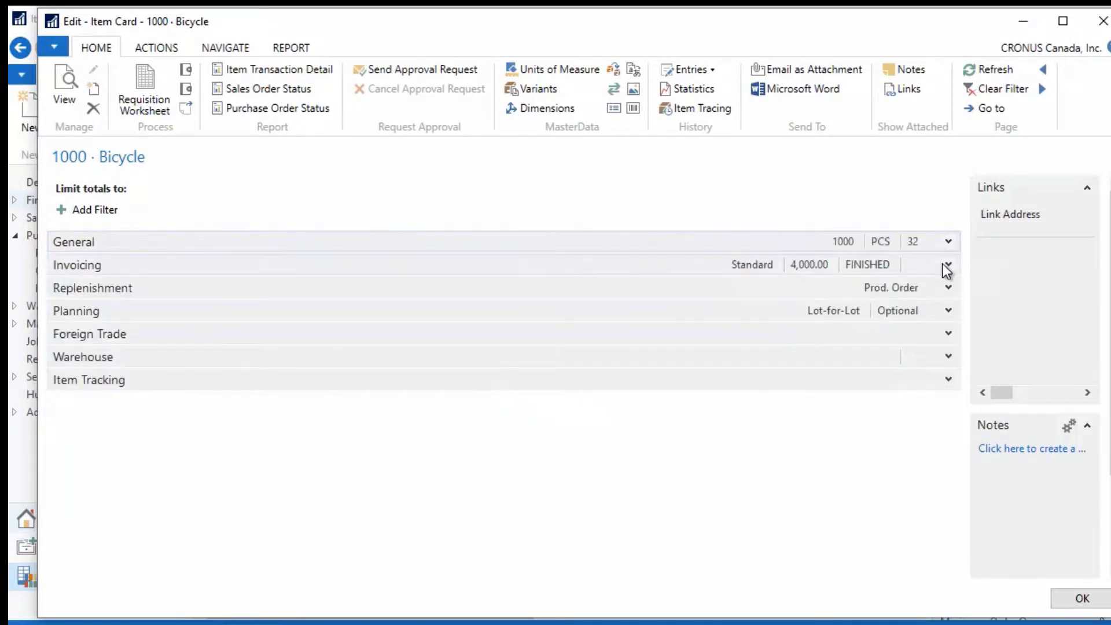
Step: Expand the Invoicing section, review the costing method options and select Standard
click(948, 264)
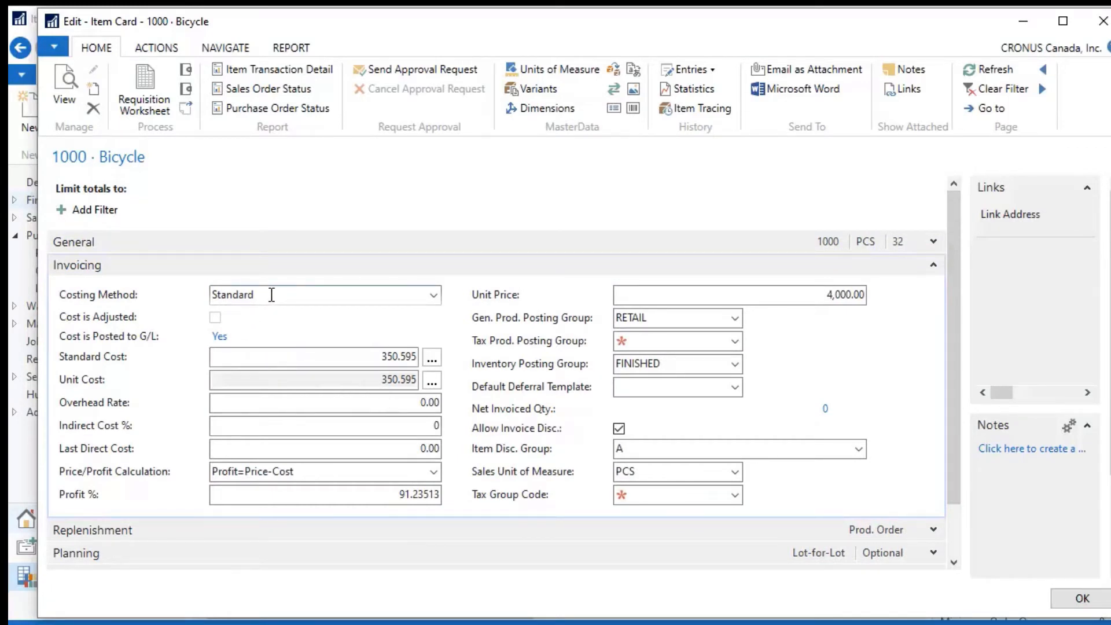
click(434, 296)
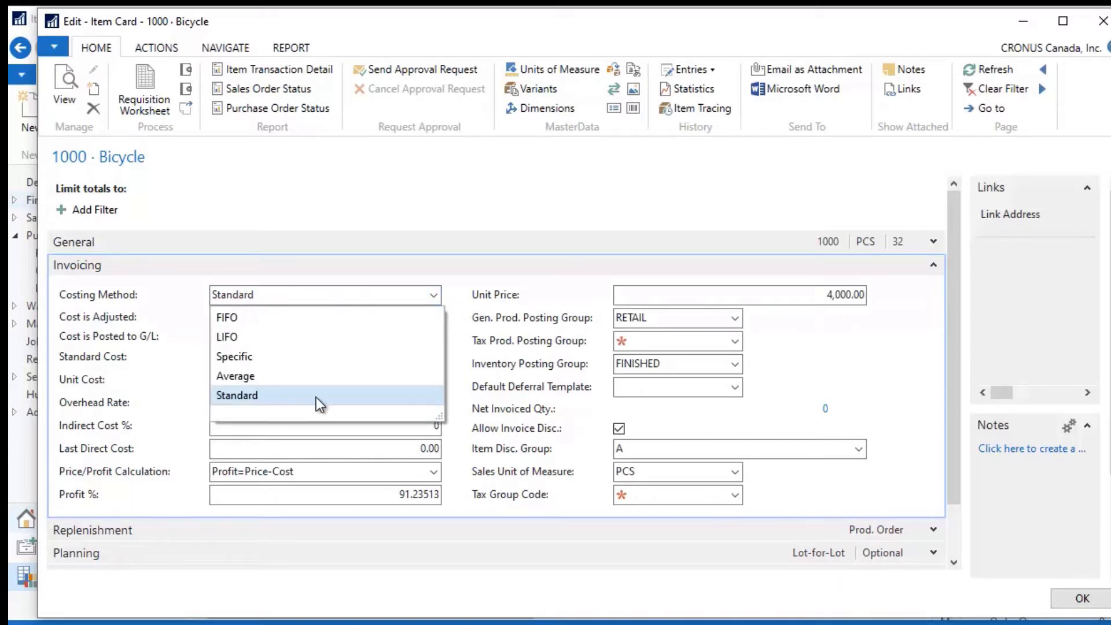
click(284, 398)
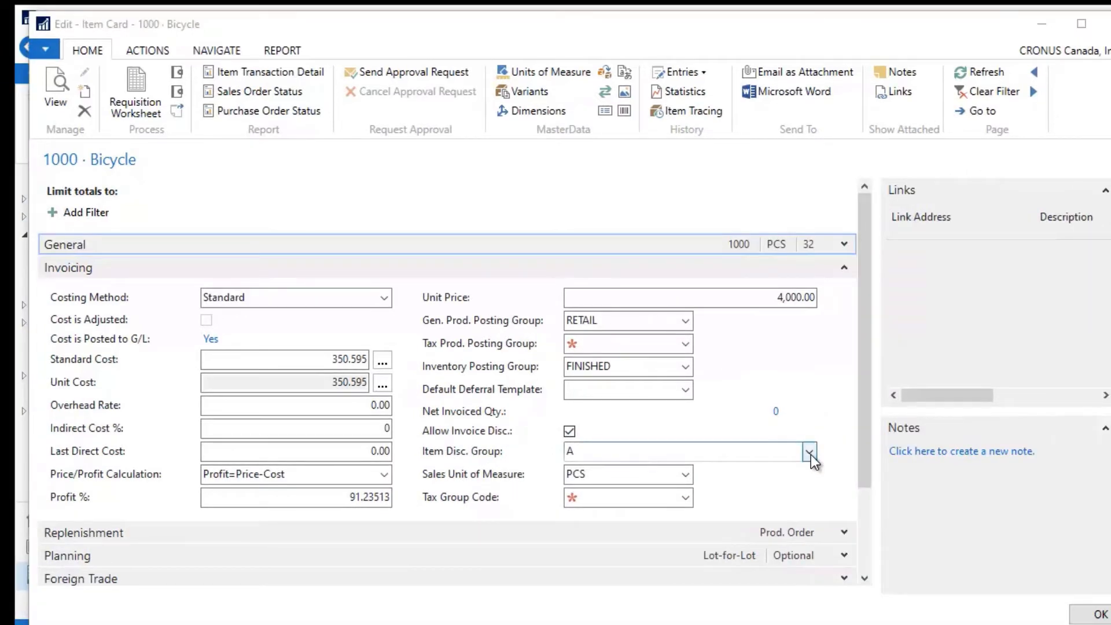
Step: Examine the sales line discounts of item discount group A, and confirm A as the item's discount group
click(809, 451)
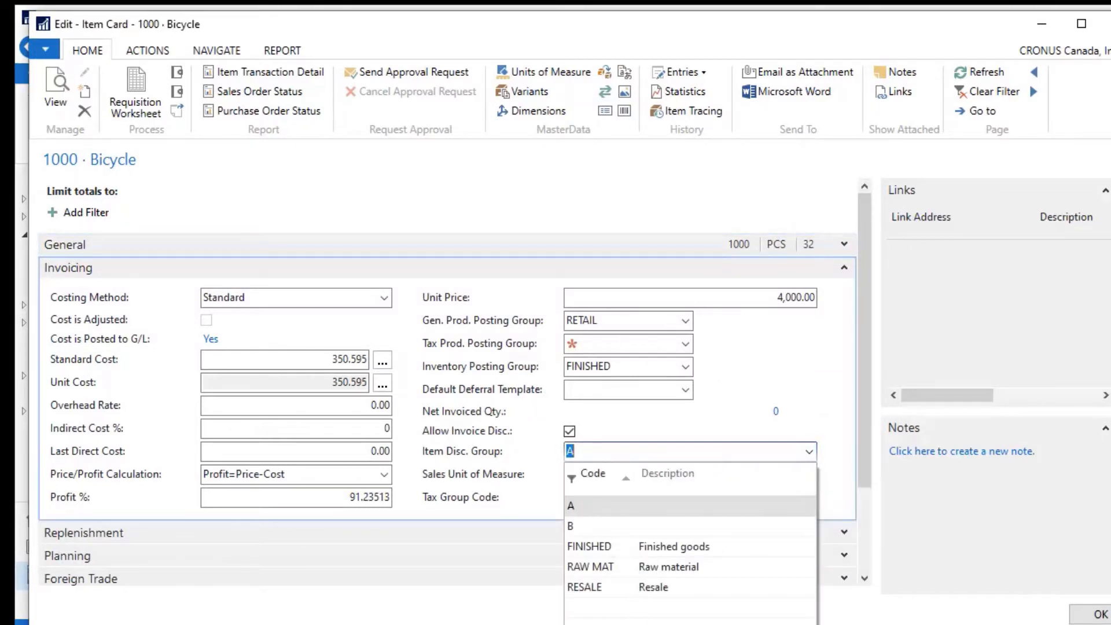
click(619, 624)
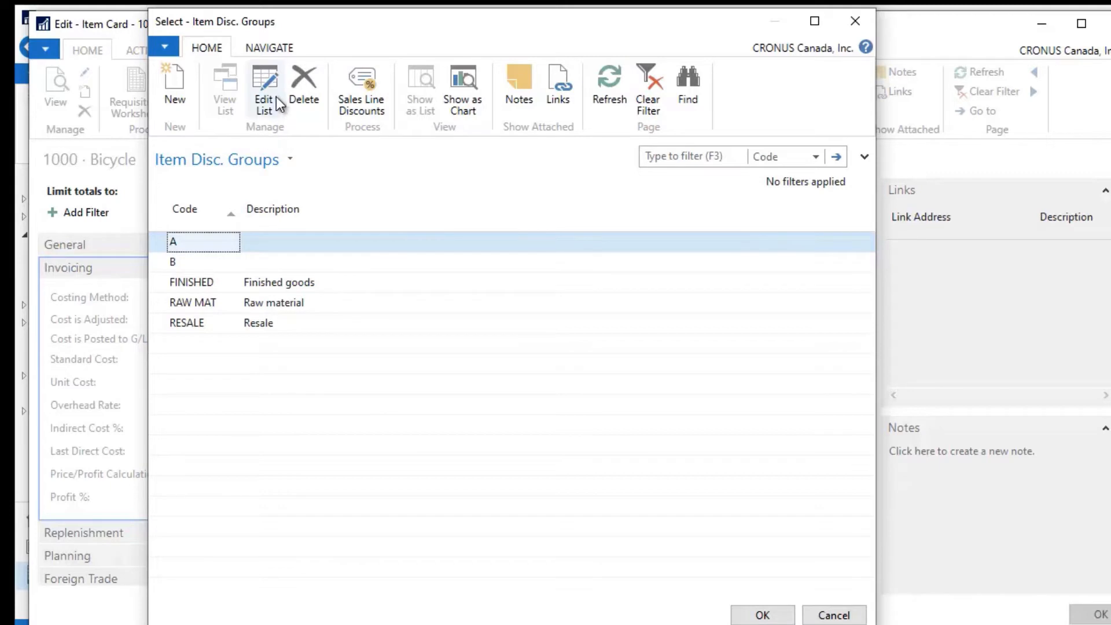
click(365, 106)
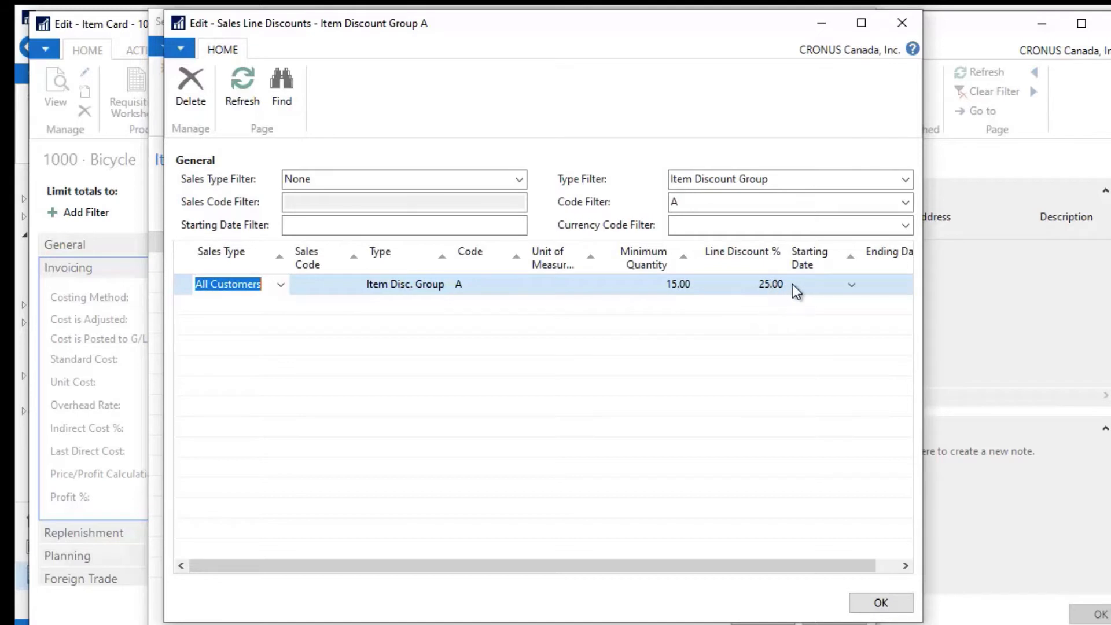
click(881, 605)
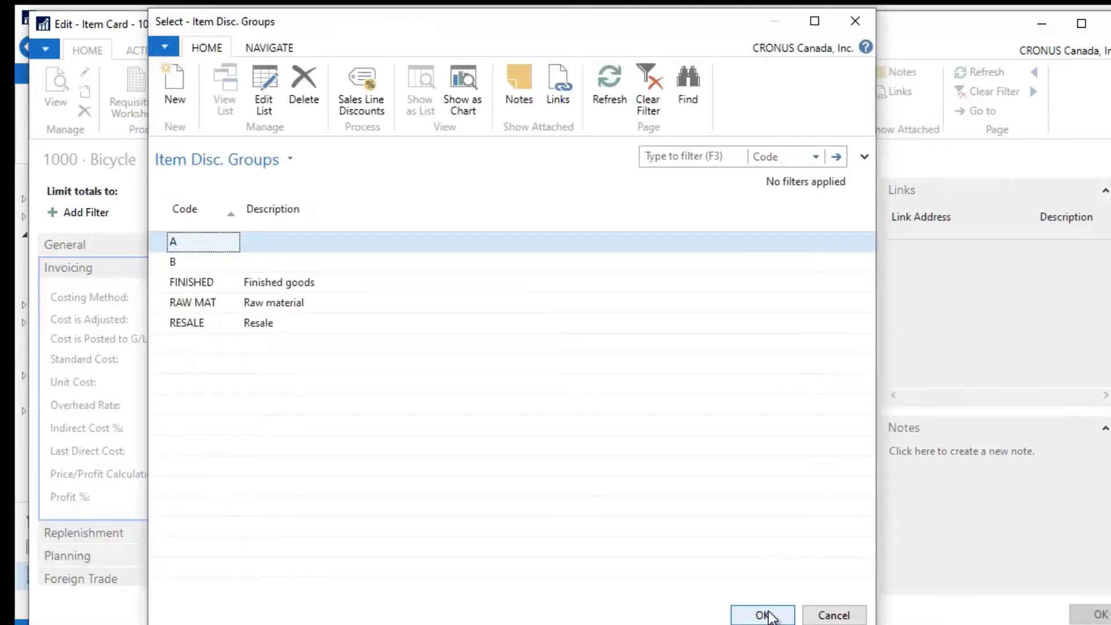
click(764, 615)
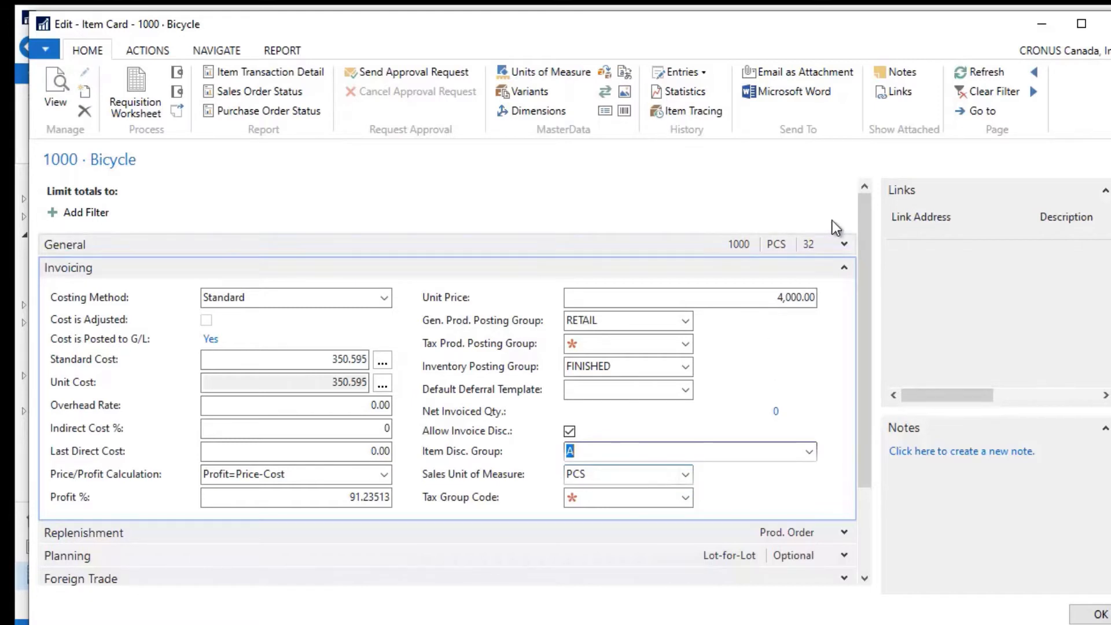
Step: Collapse the Invoicing section, expand Replenishment and select Make-to-Order as the Manufacturing Policy
click(845, 269)
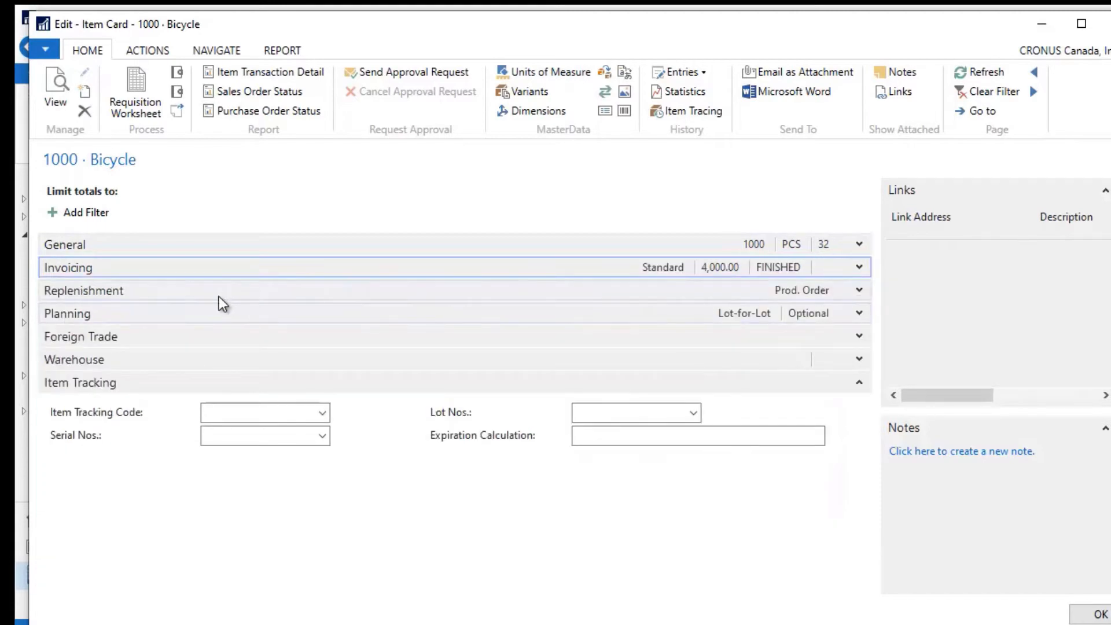
click(858, 291)
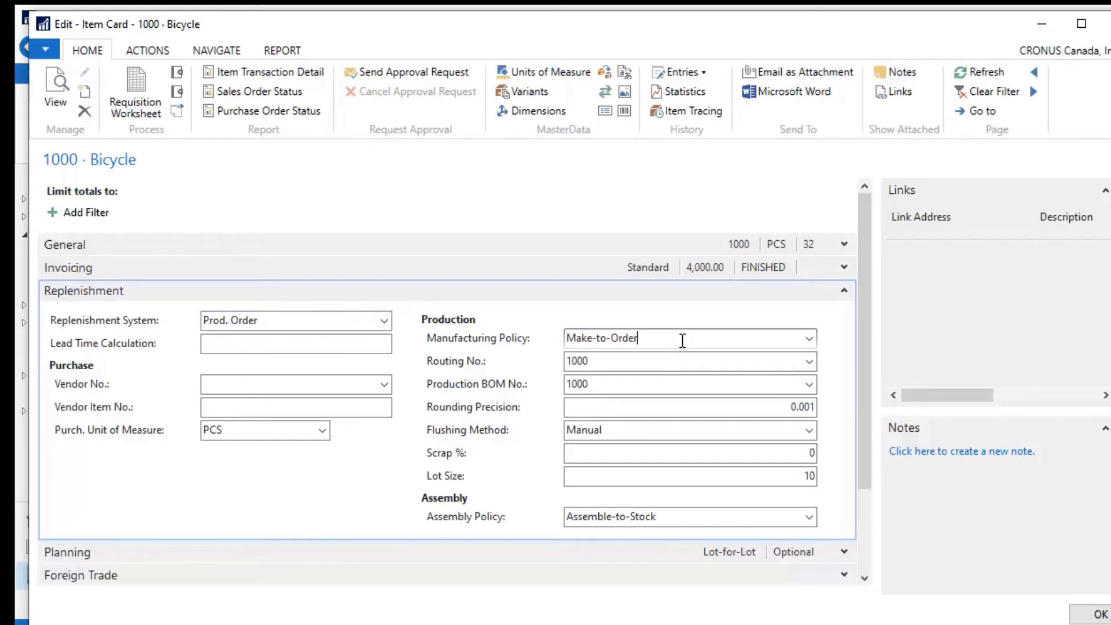
click(809, 343)
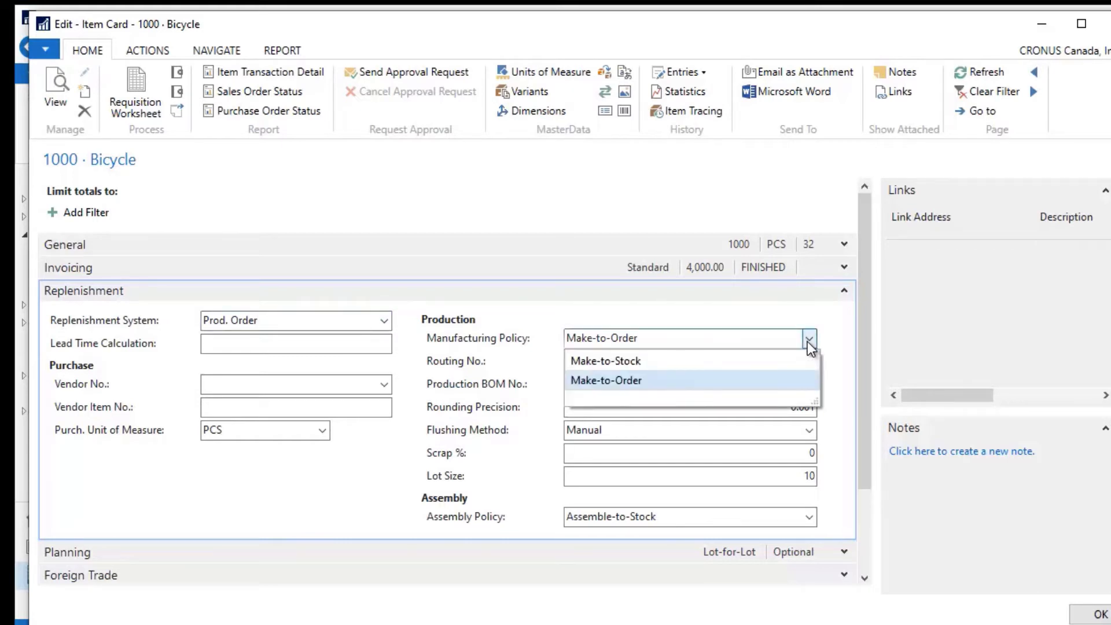
click(619, 387)
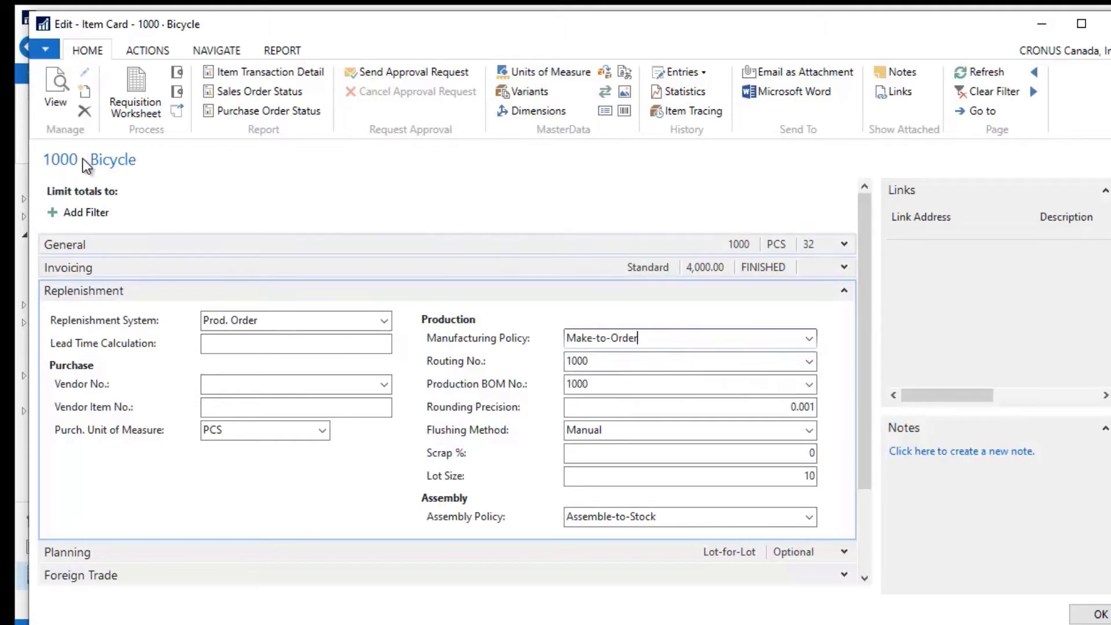
Step: Open the full routing list from the item's Routing No. and view the Routing Sheet report options
click(808, 362)
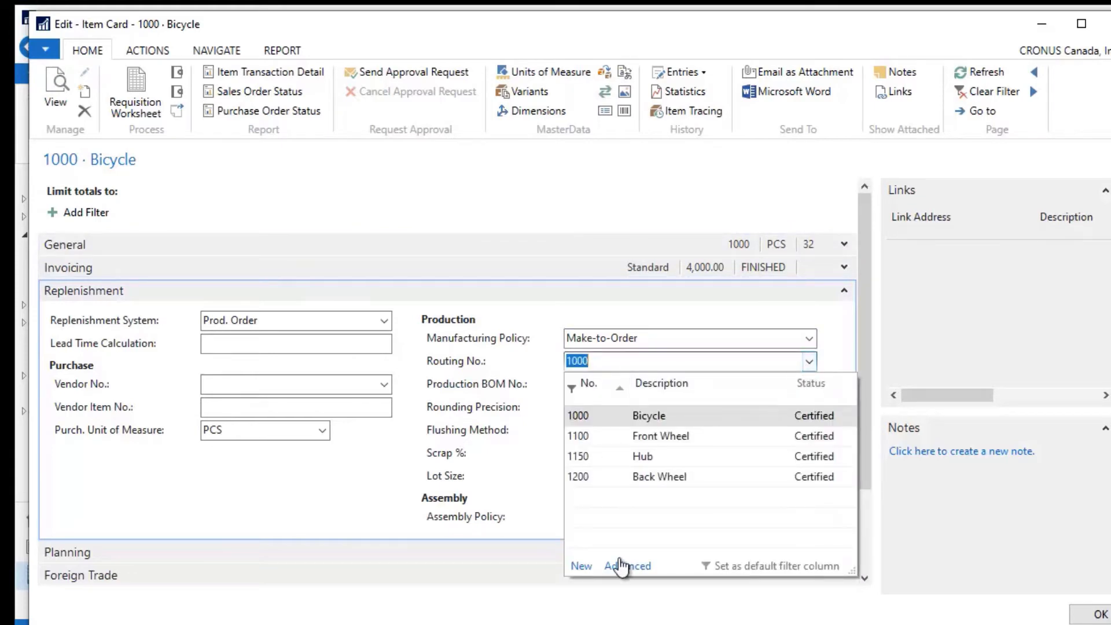
click(622, 566)
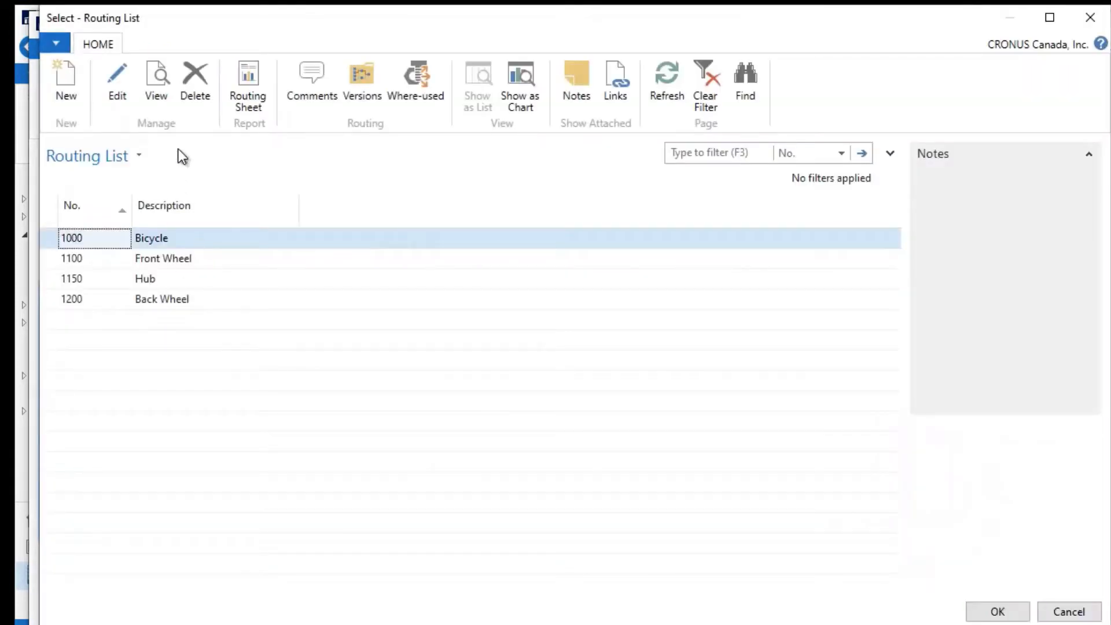
click(249, 85)
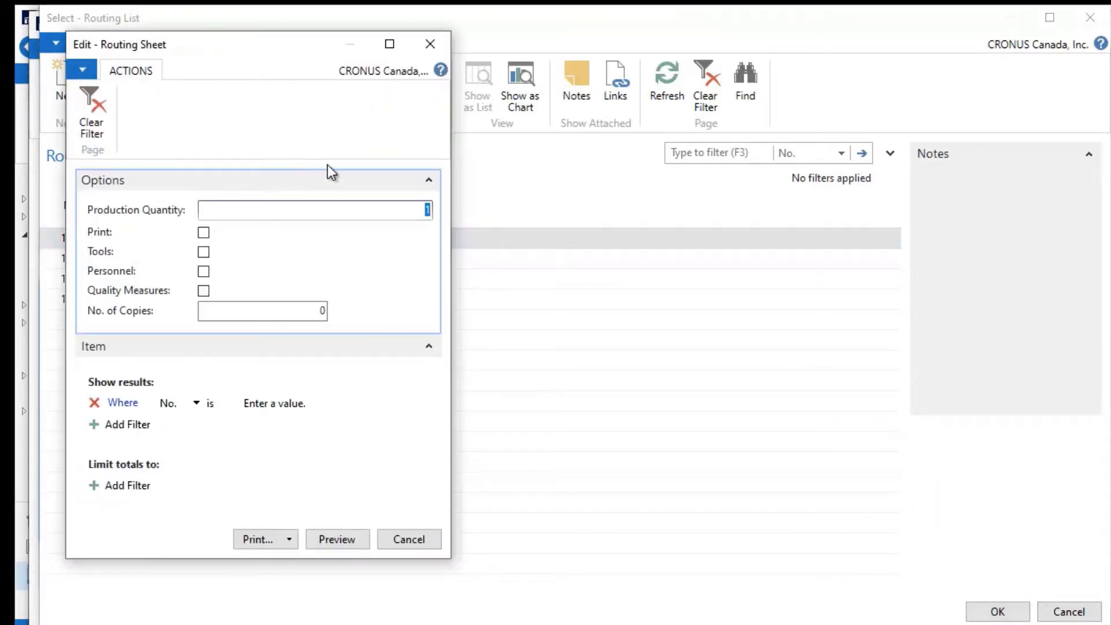
click(430, 44)
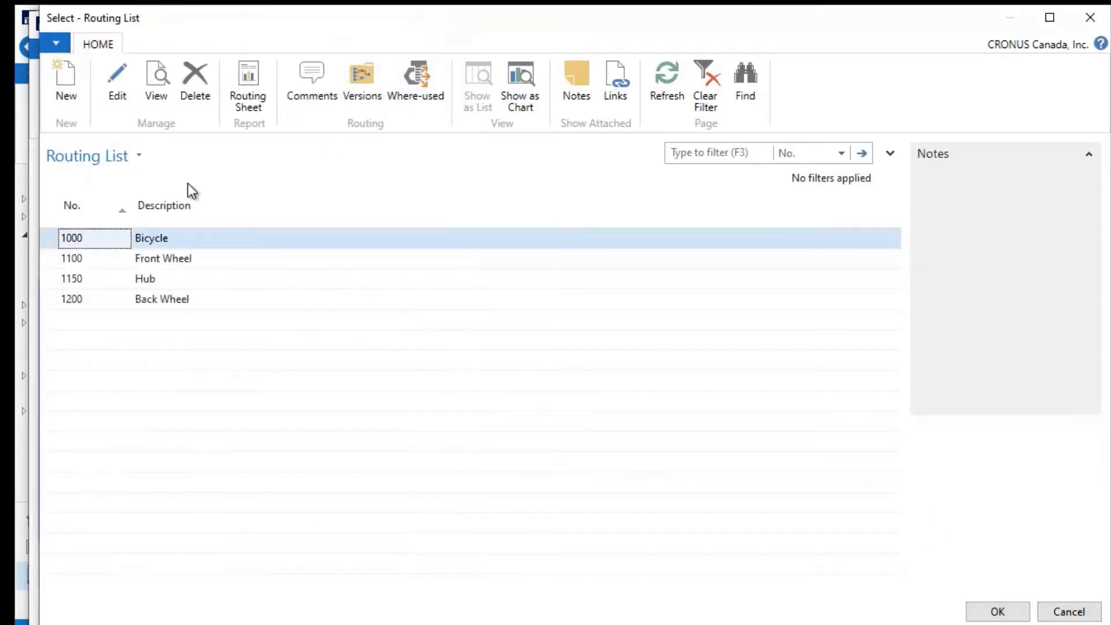
Step: Examine the header and operation lines of routing 1000 Bicycle, and return to the item card
click(117, 88)
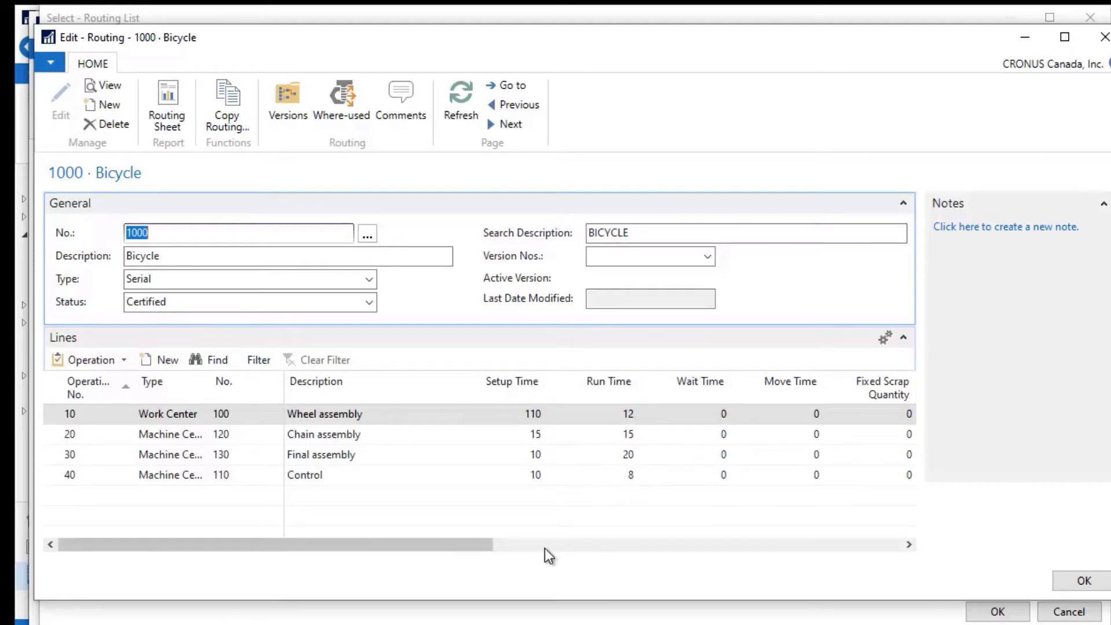
drag(470, 539, 430, 534)
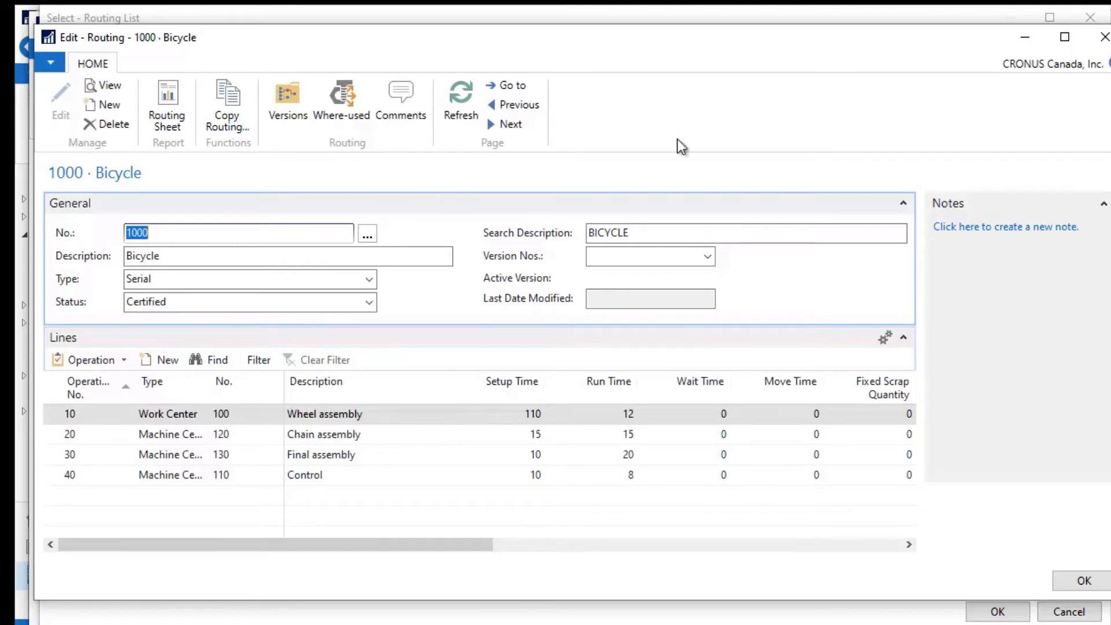
click(1103, 37)
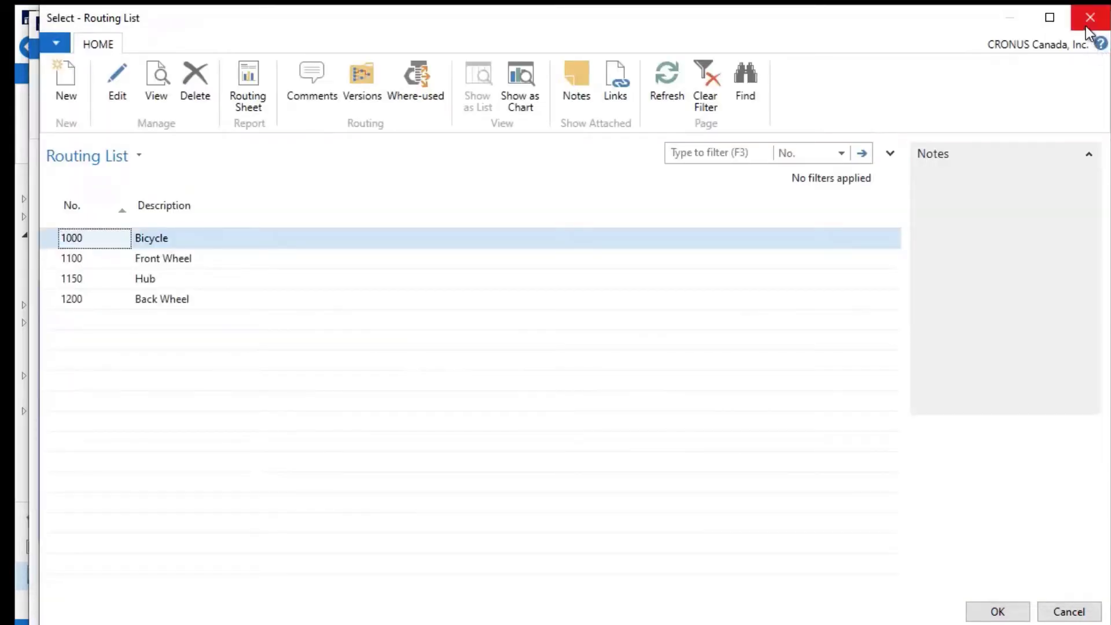
click(1088, 26)
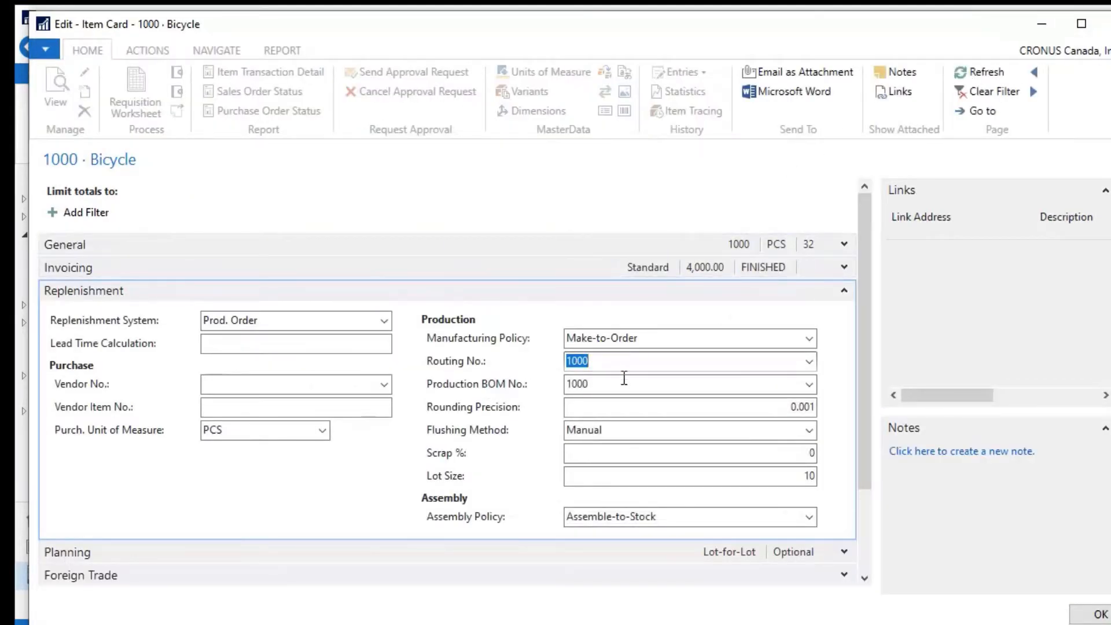
Step: Examine the component lines of production BOM 1000 Bicycle from the full BOM list, and return to the item card
click(809, 384)
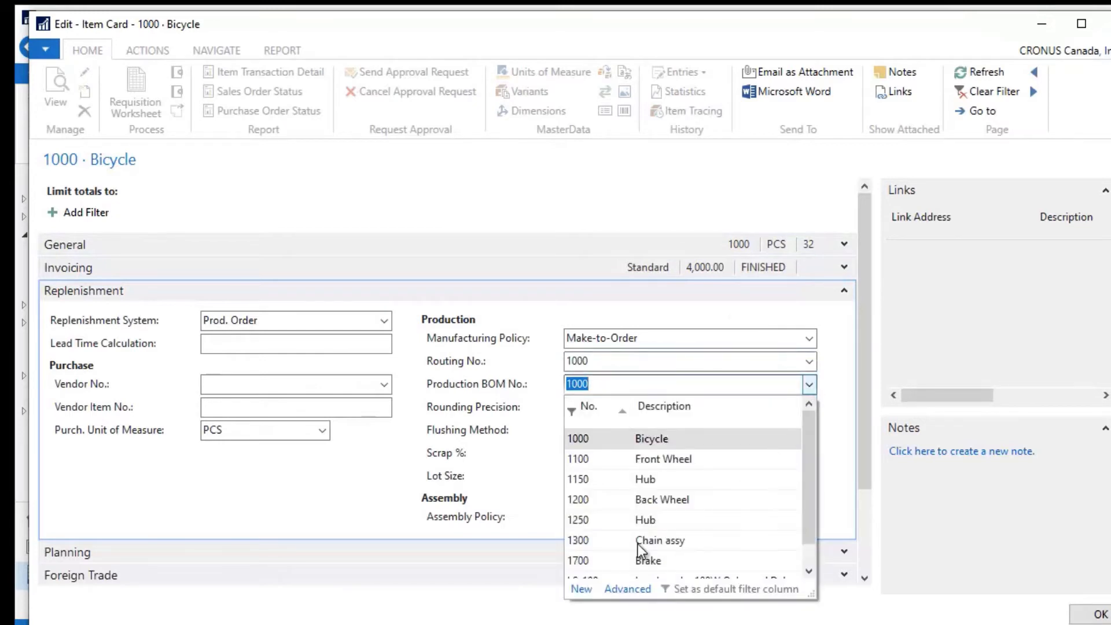
click(627, 588)
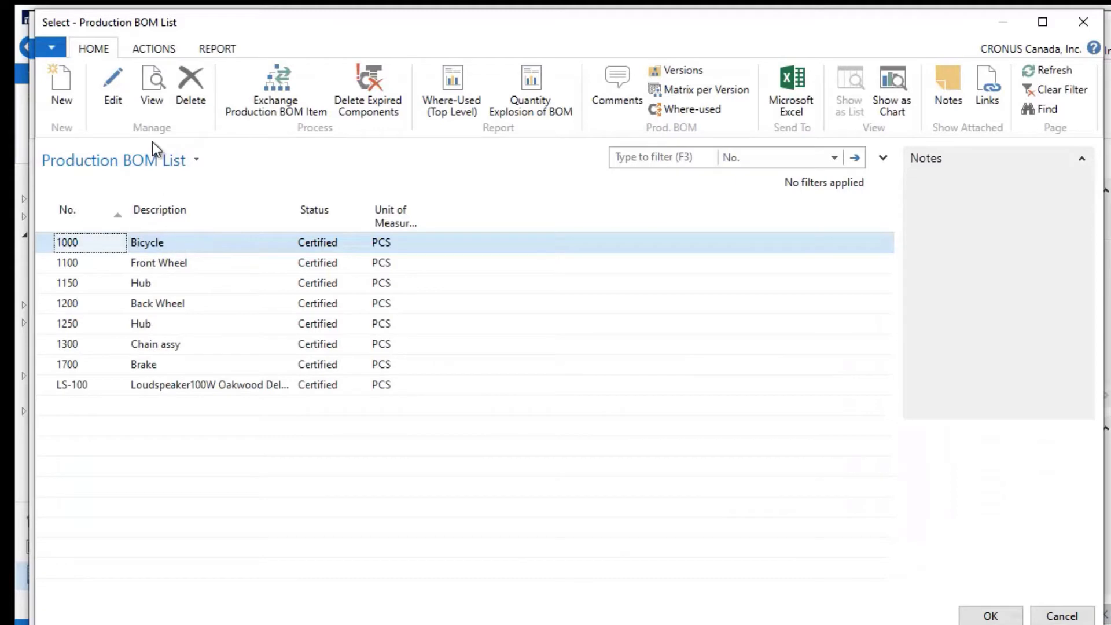
click(114, 80)
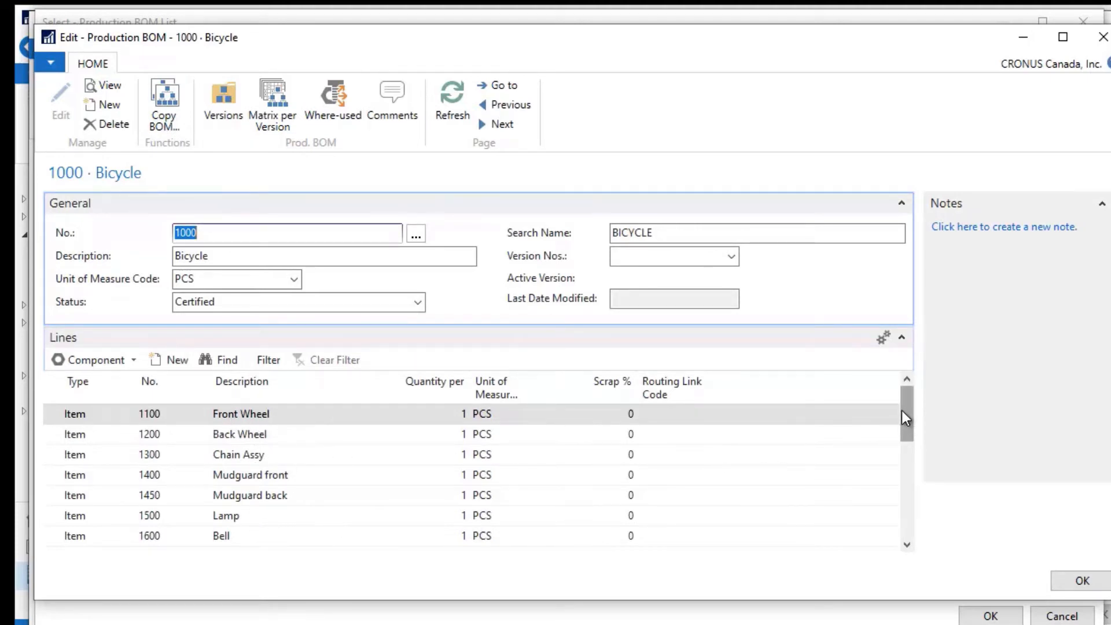
mouse_move(903, 413)
mouse_down()
mouse_move(901, 468)
mouse_move(903, 401)
mouse_up()
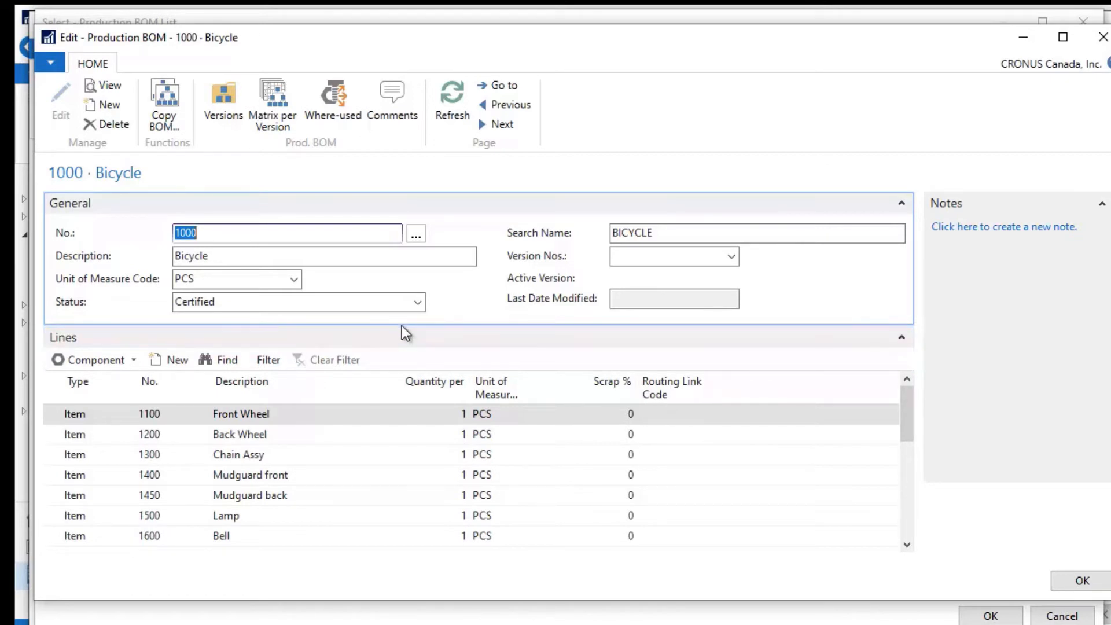
click(1103, 39)
click(1076, 22)
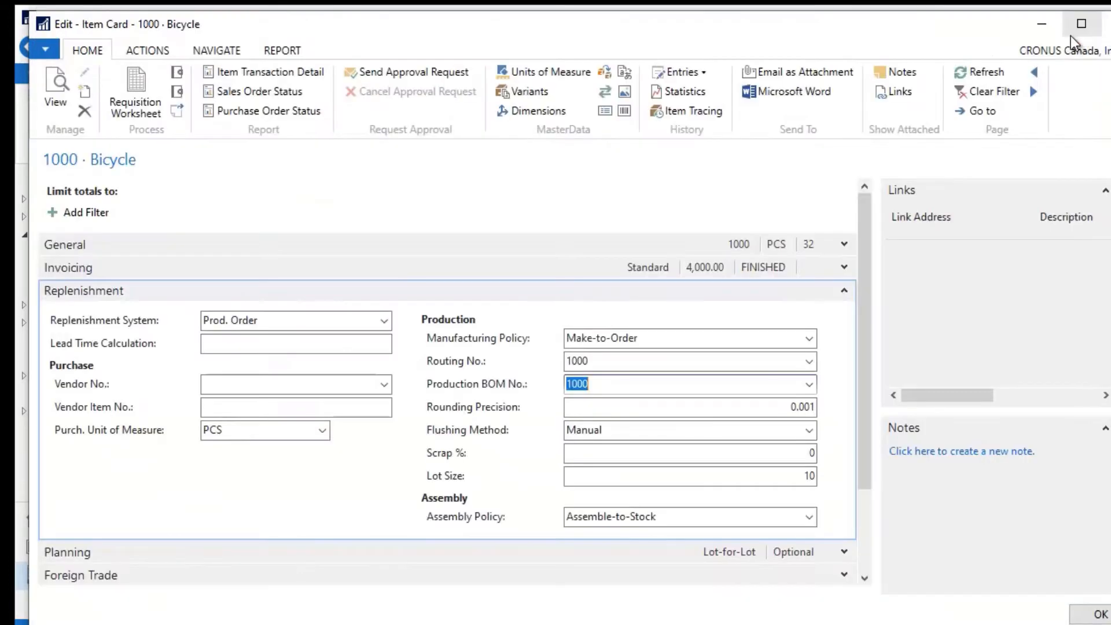
Step: Review the Flushing Method options in the Replenishment section, keeping Manual selected
scroll(832, 397, down, 2)
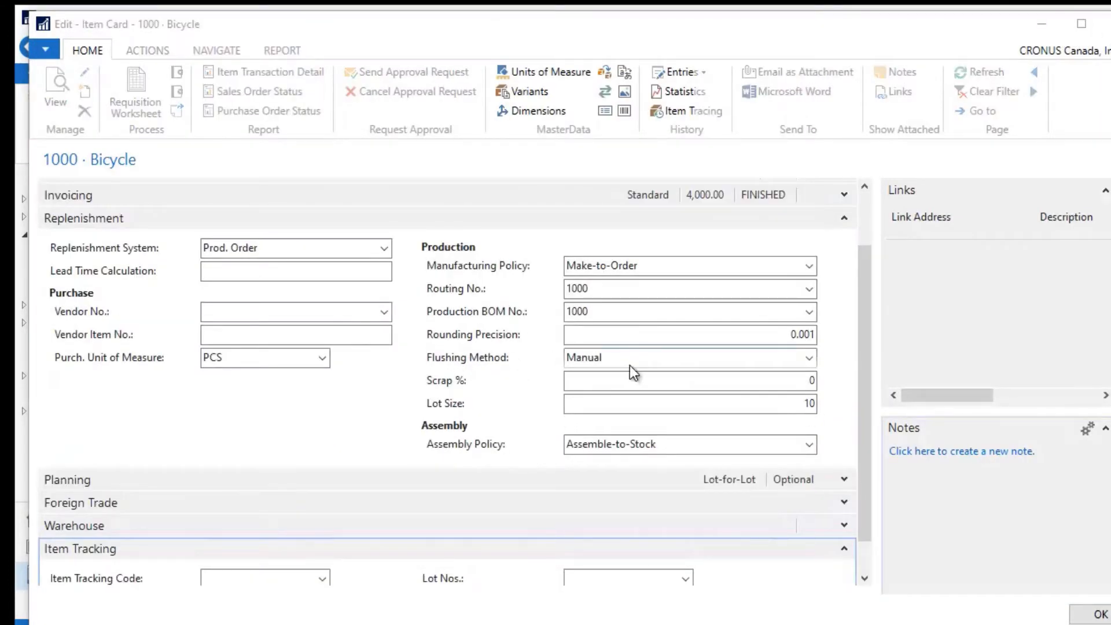
click(809, 358)
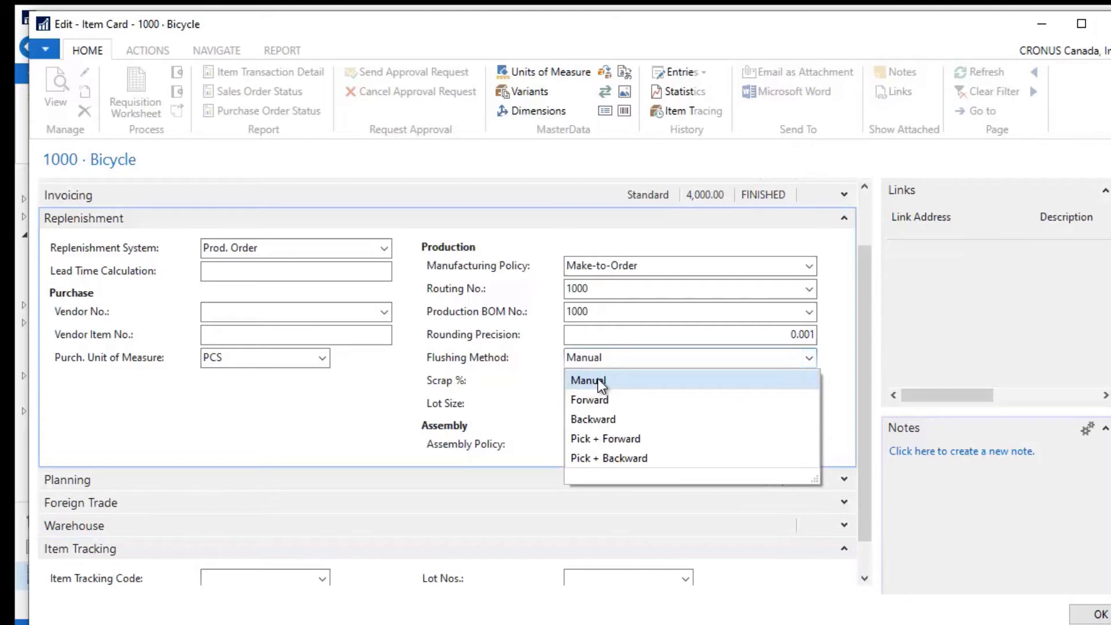
click(617, 359)
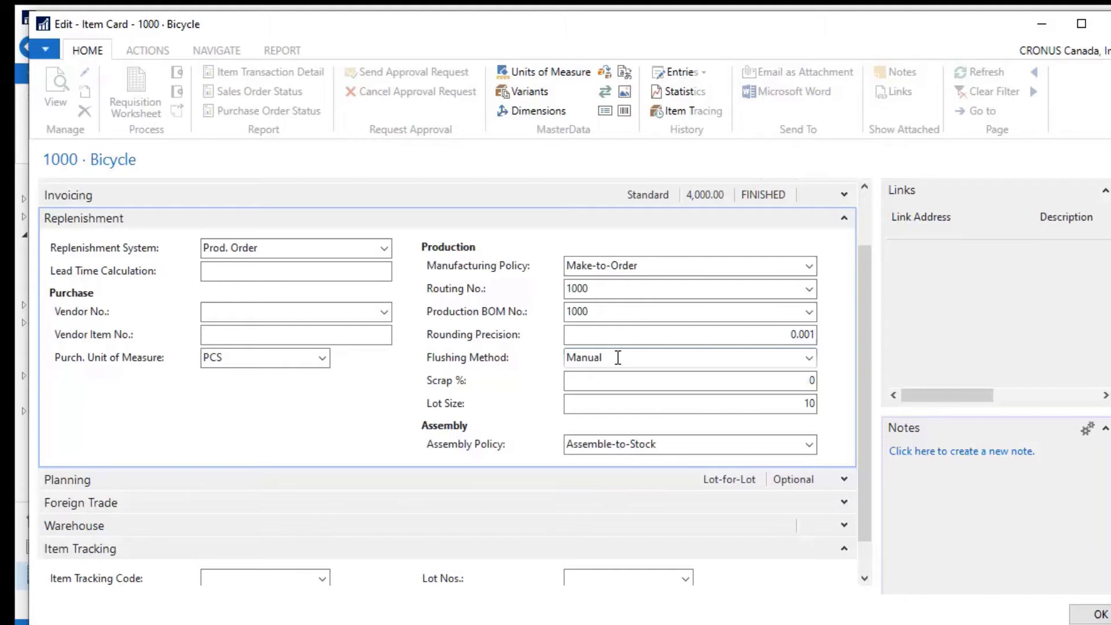
click(809, 357)
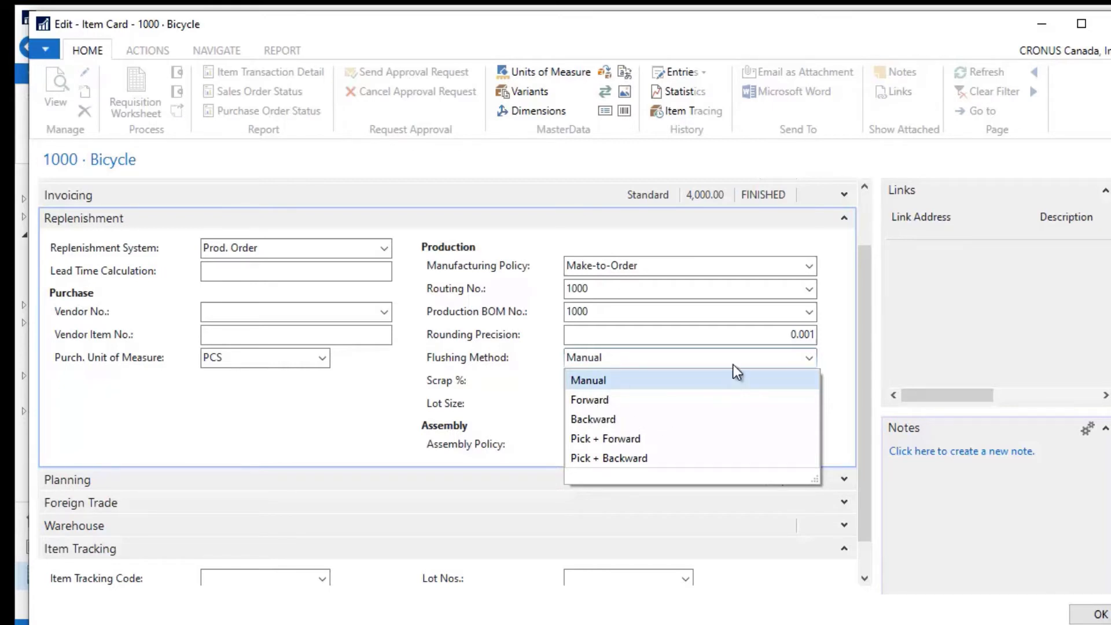
click(692, 359)
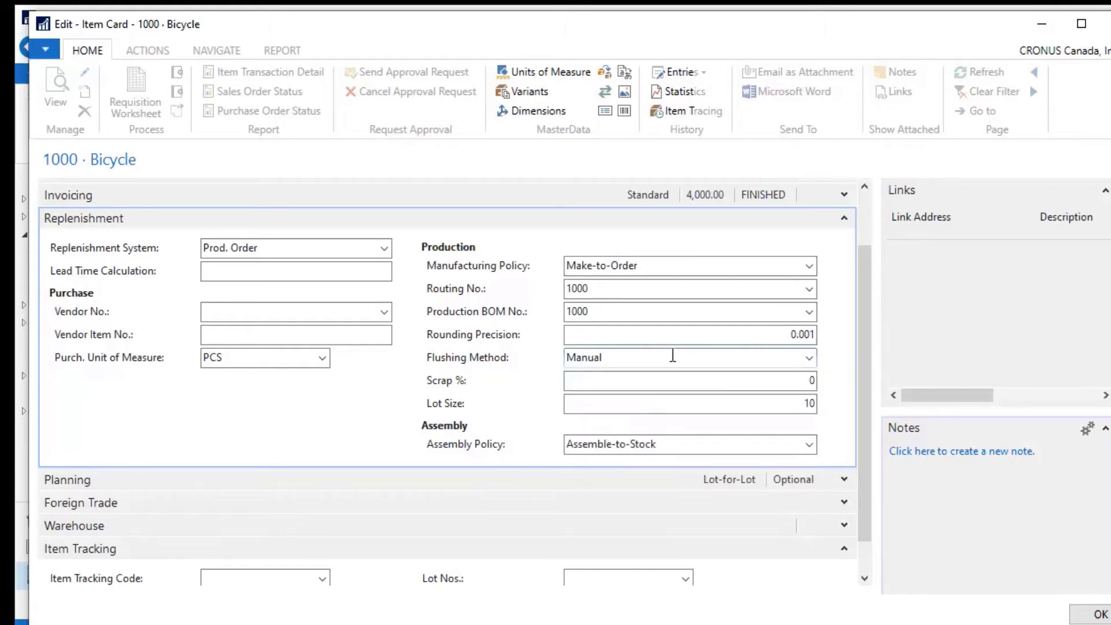
Step: Enter 6M as the Expiration Calculation in the Item Tracking section and select the entered text
drag(859, 360, 853, 422)
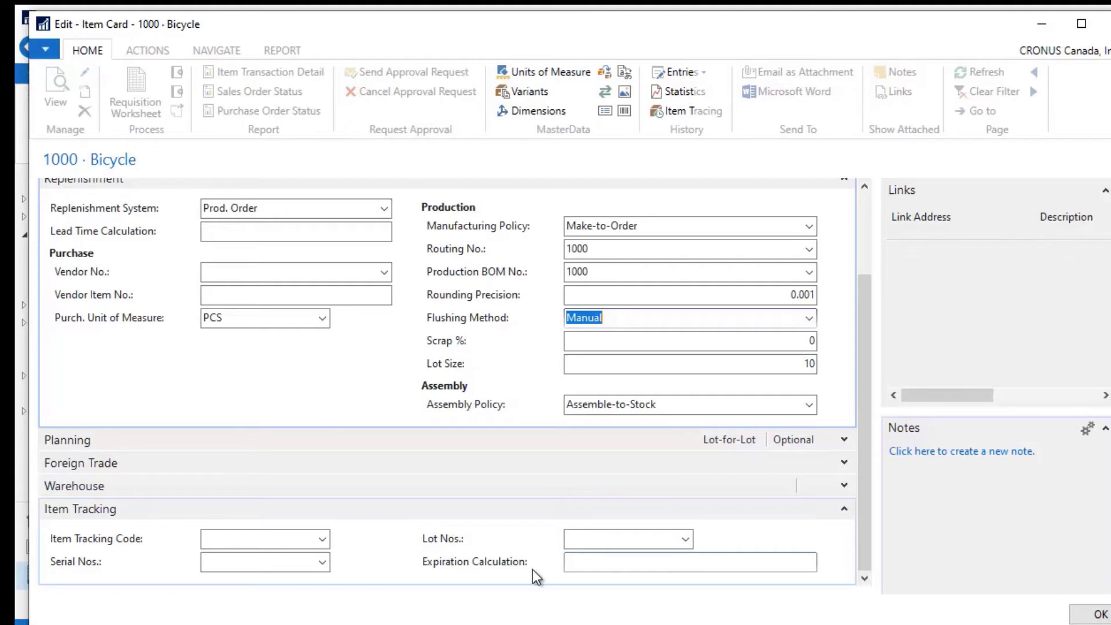
click(593, 566)
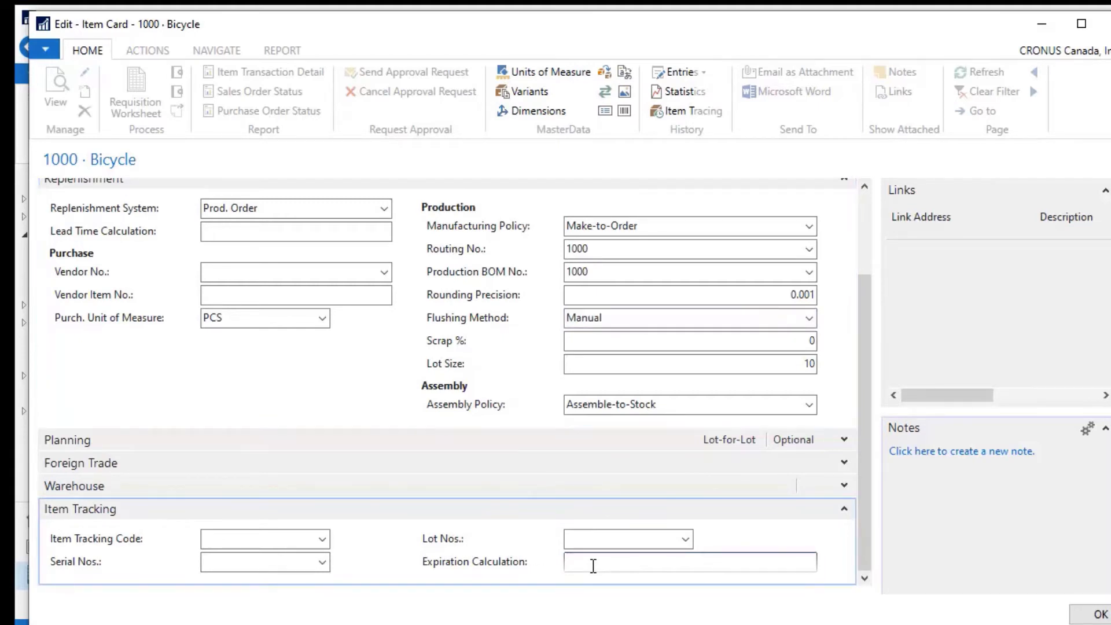
text(6M)
drag(587, 561, 565, 562)
Step: Expand the Planning section, review the Reordering Policy options while keeping Lot-for-Lot, and close the Bicycle item card
click(845, 441)
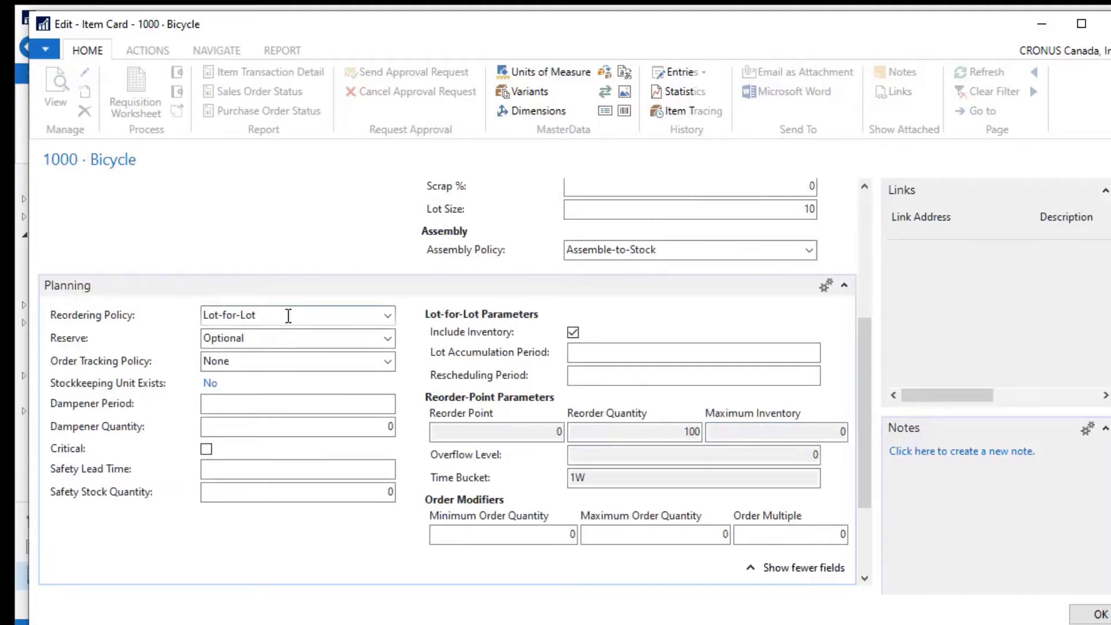
click(388, 315)
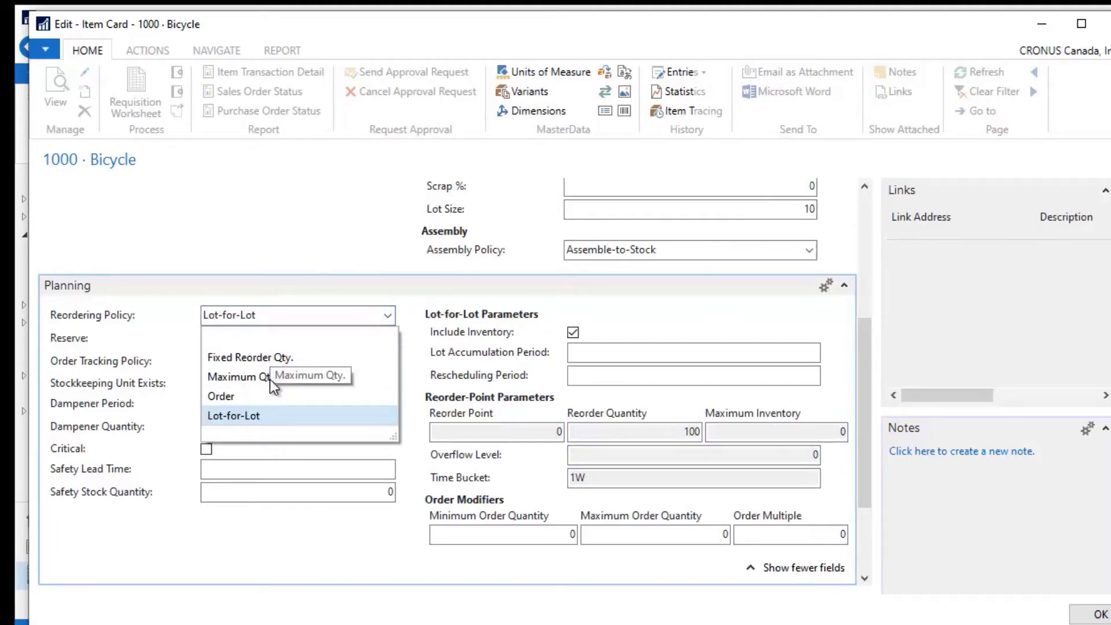
click(411, 287)
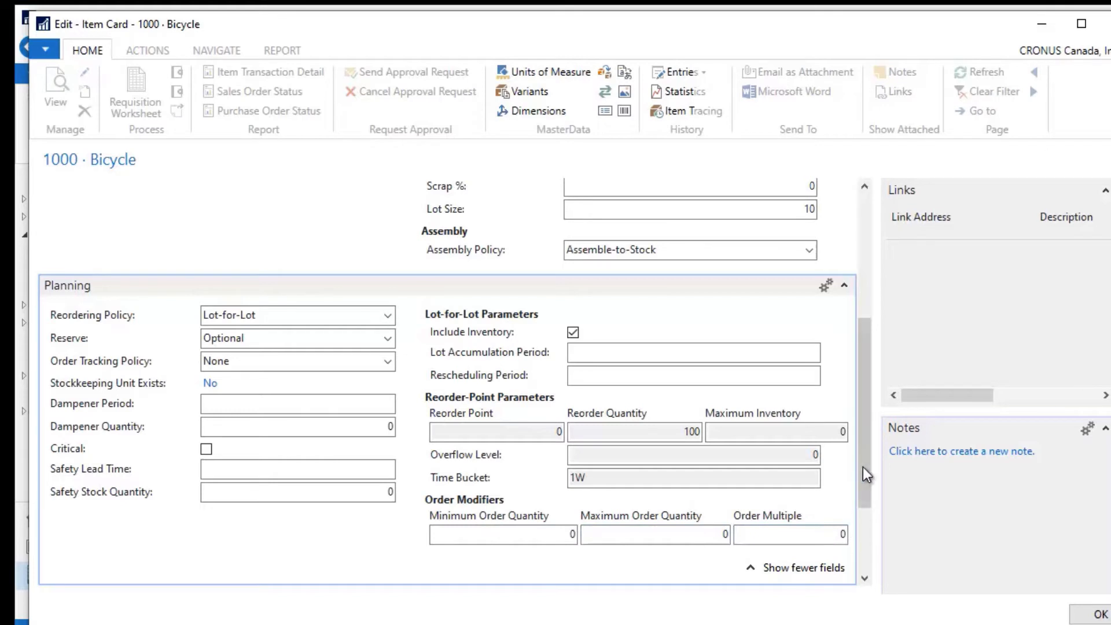
mouse_move(863, 451)
mouse_down()
mouse_move(863, 481)
mouse_move(864, 449)
mouse_up()
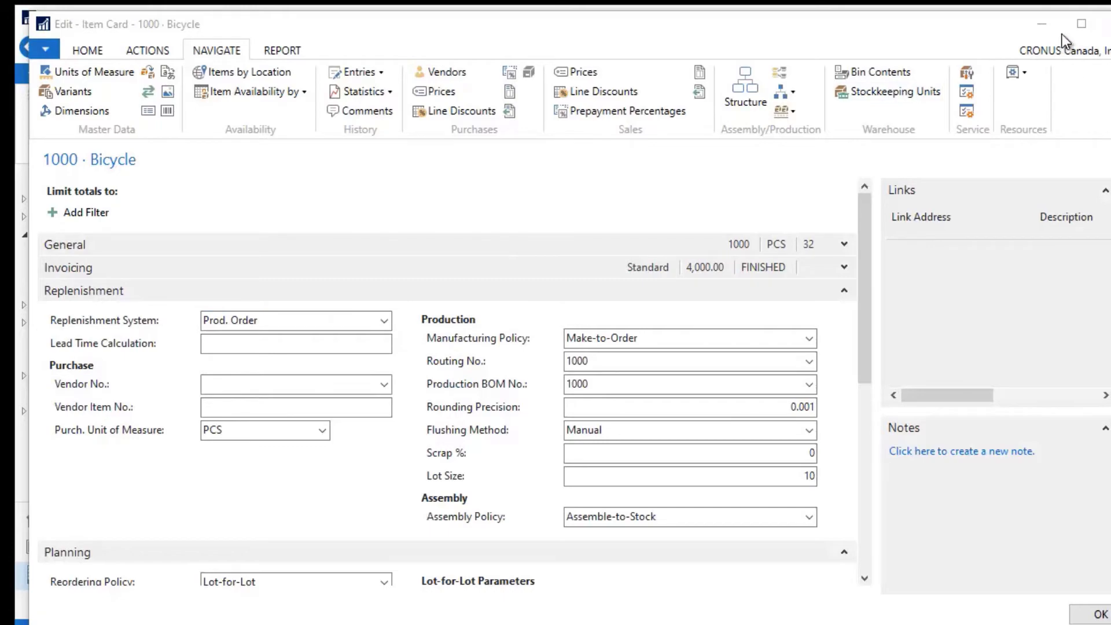
click(1106, 23)
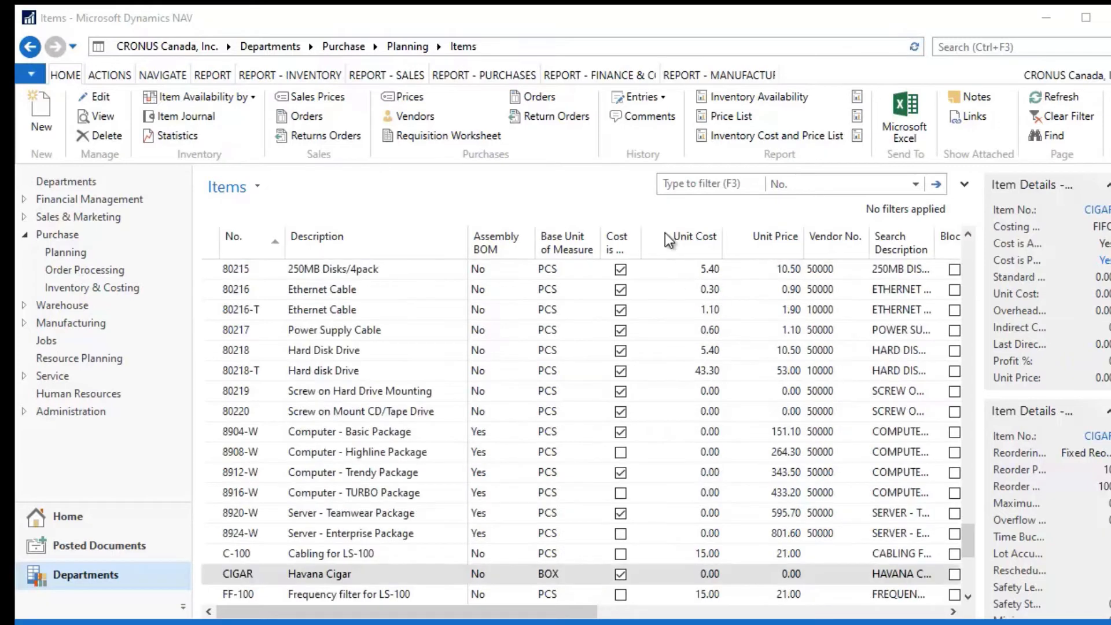
Step: Filter the item list by No. for cigar, and open the Havana Cigar card to review it down to Planning
click(678, 184)
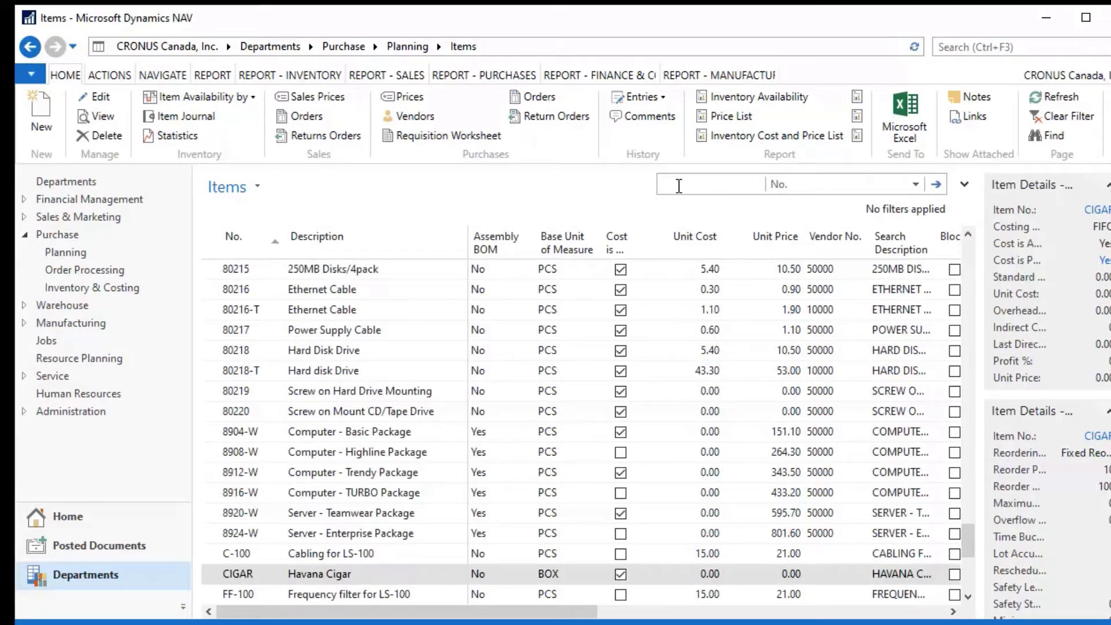
text(cigar)
key(Return)
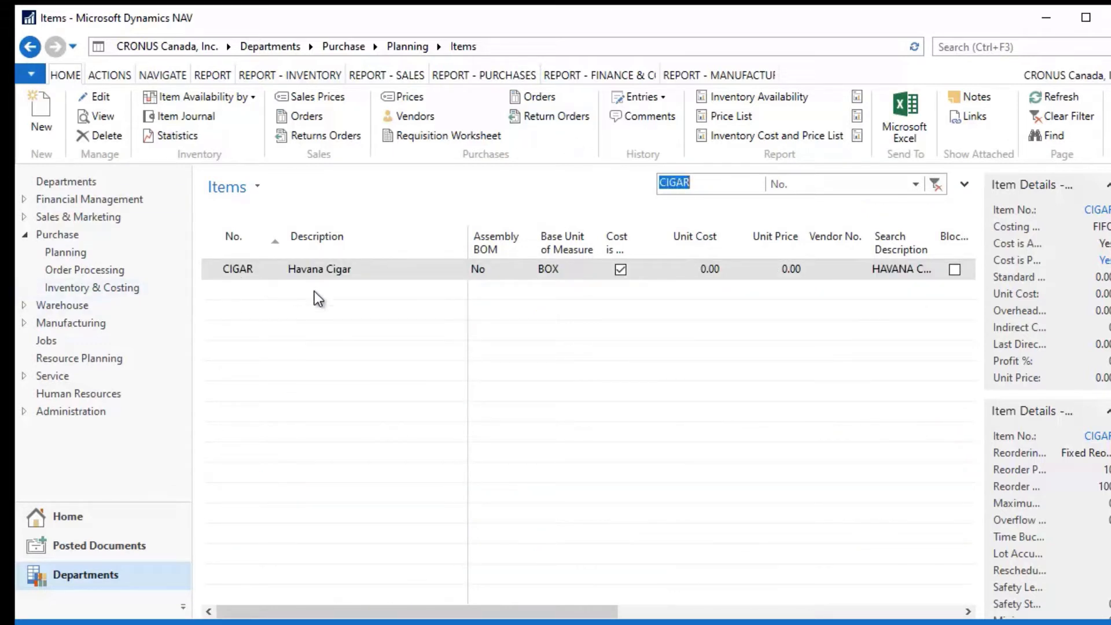
double_click(210, 269)
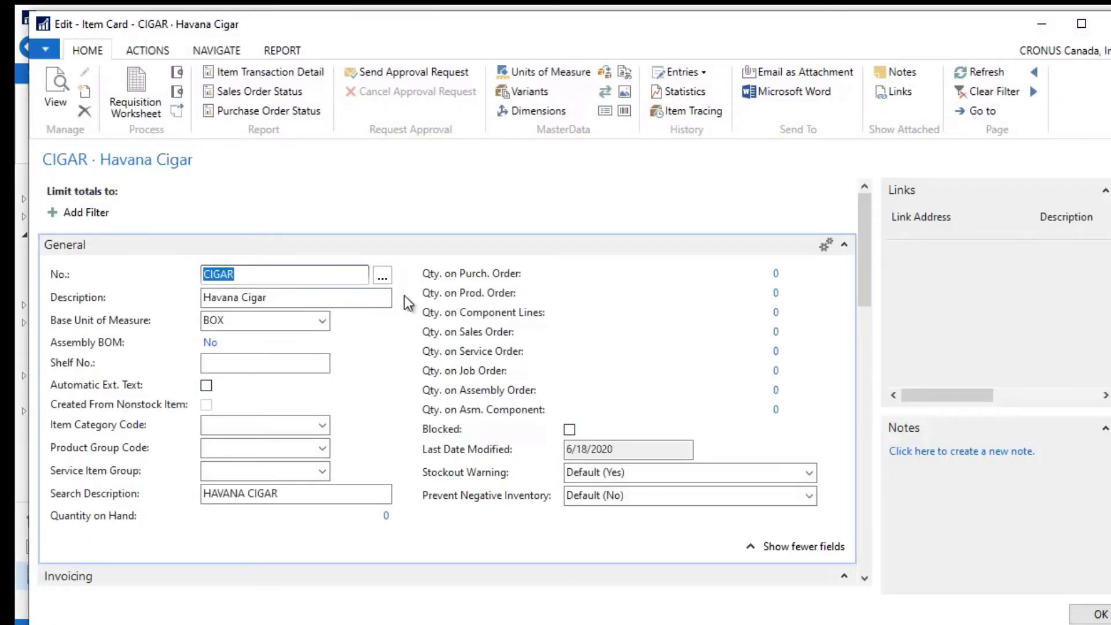
drag(865, 258, 864, 471)
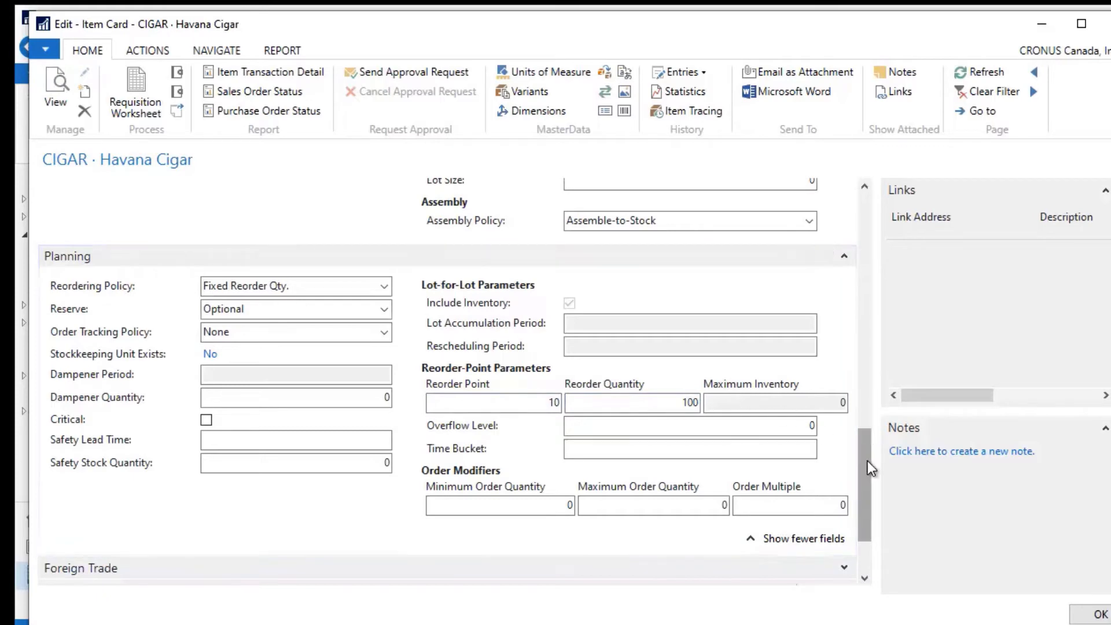
drag(866, 461, 843, 223)
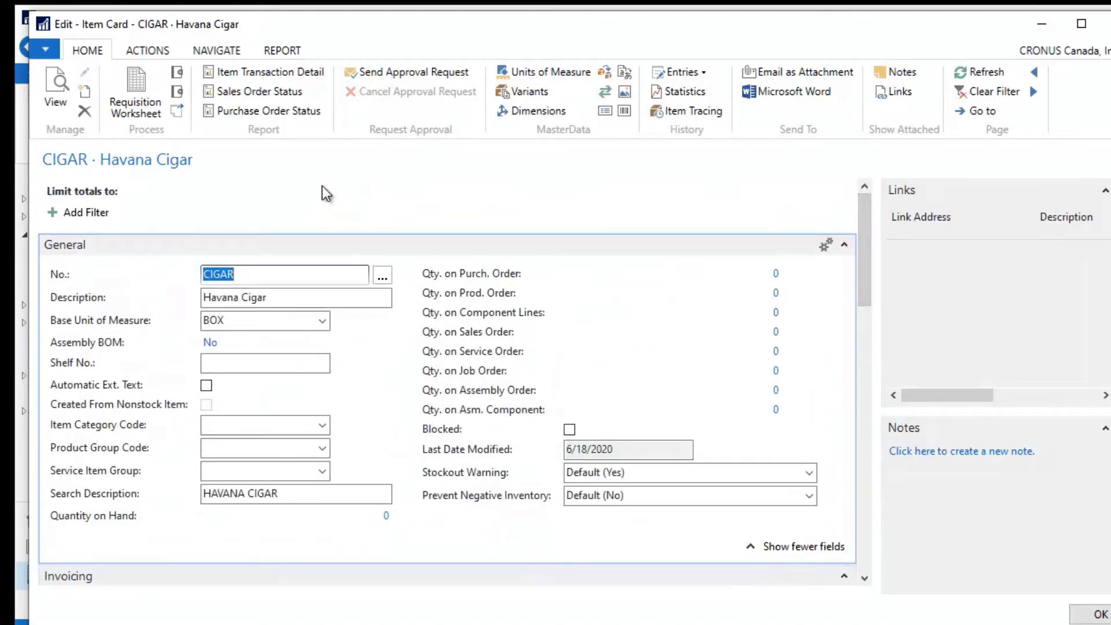
Step: Examine the item variants of Havana Cigar, including the GOOD variant, and return to the item card
click(211, 52)
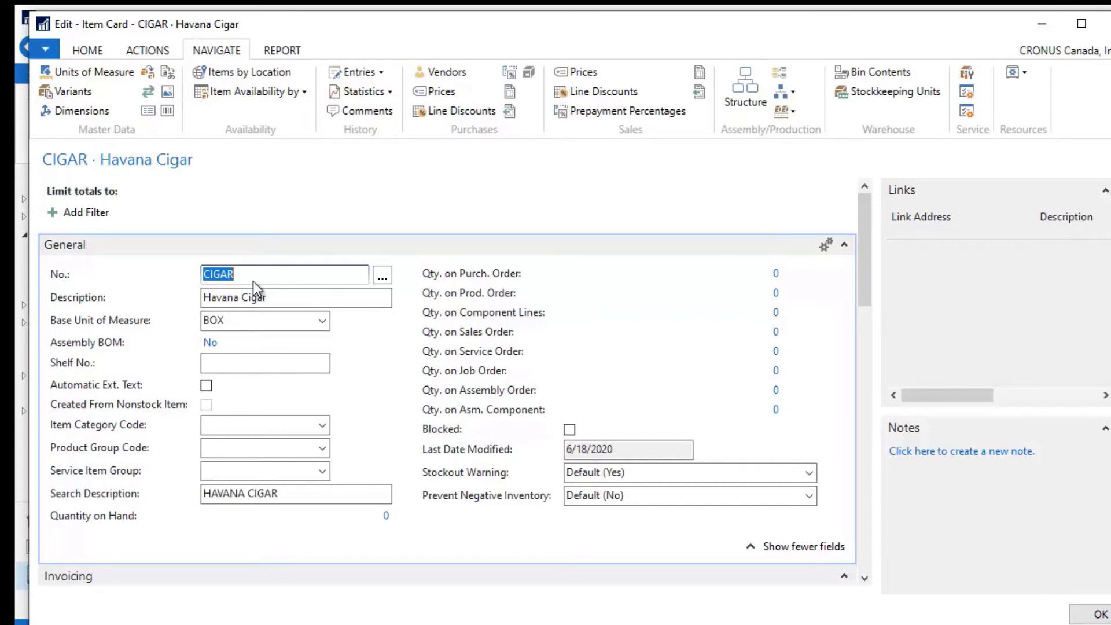
click(85, 93)
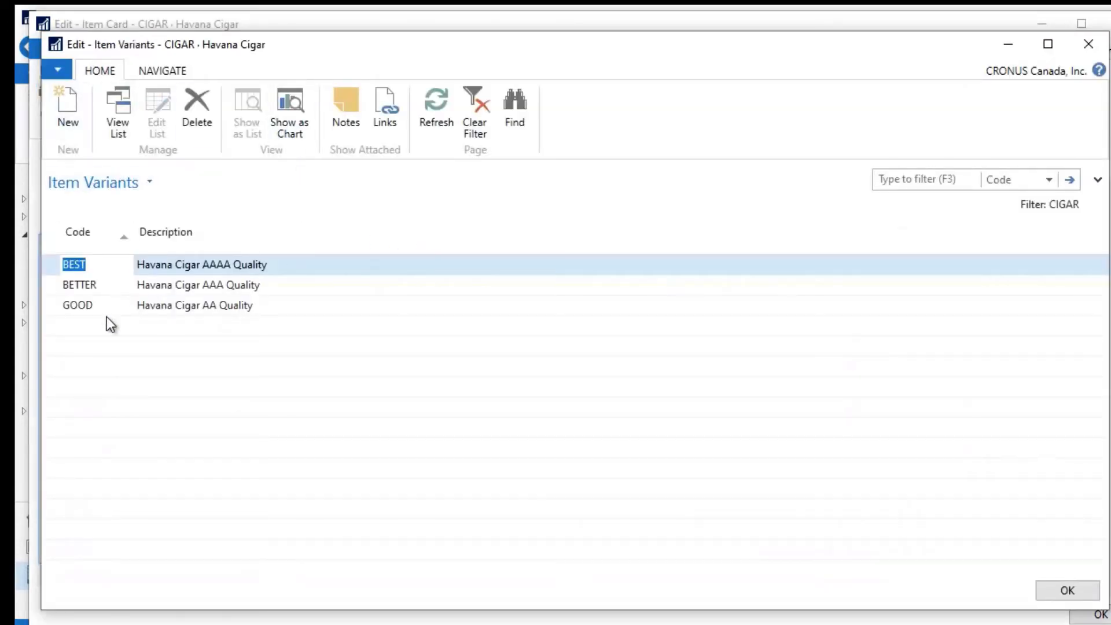
click(85, 310)
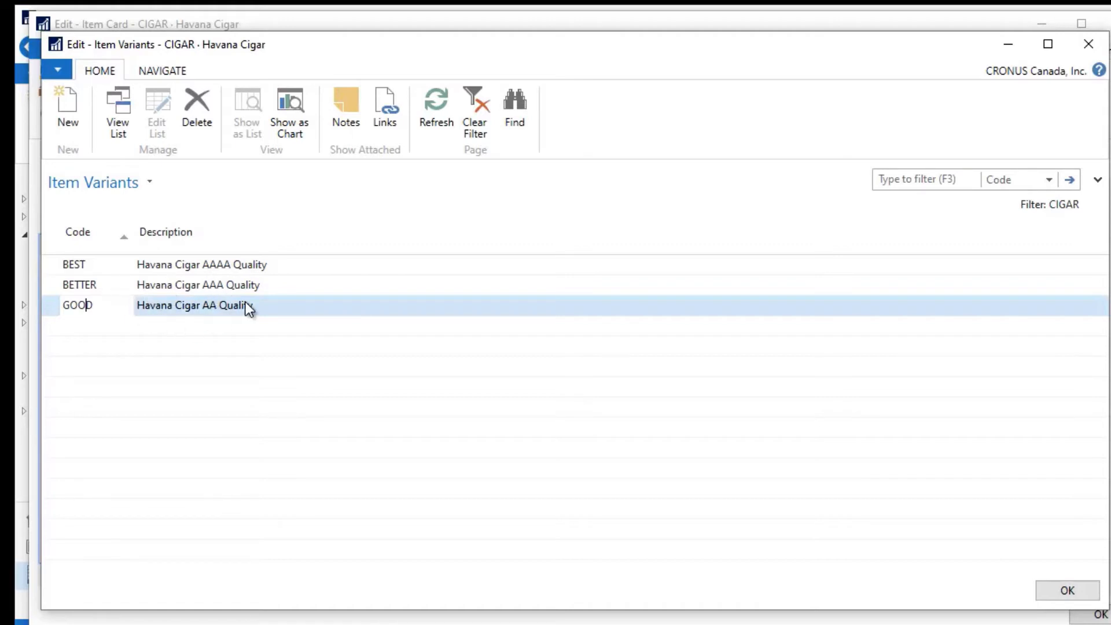
click(1066, 590)
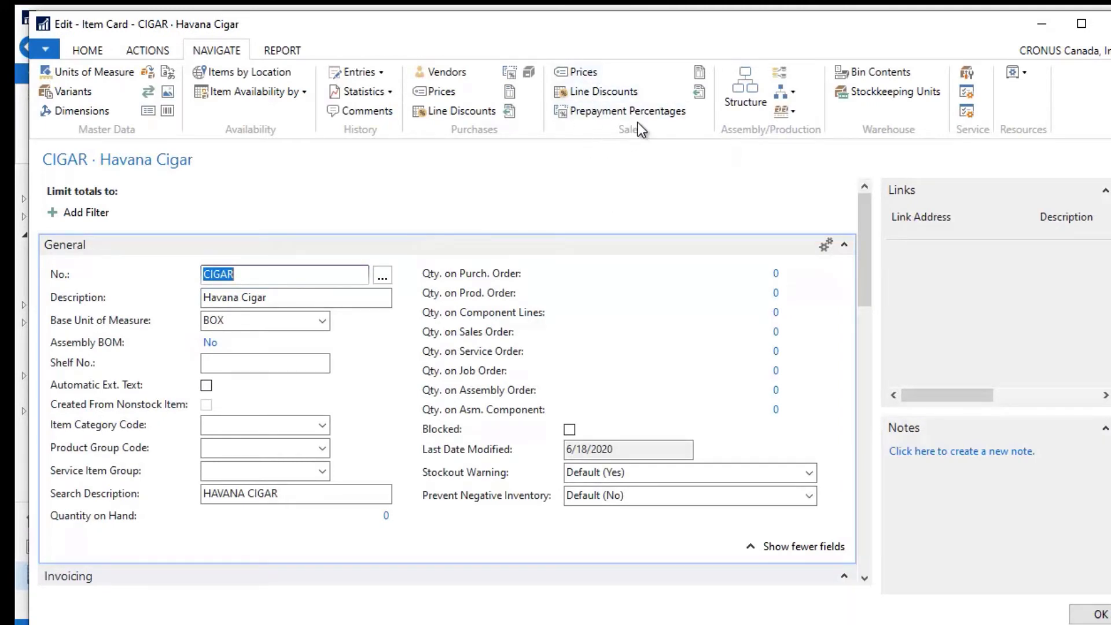
Step: Review the sales prices of the Havana Cigar variants and the Sales Type options, and return to the item list
click(585, 75)
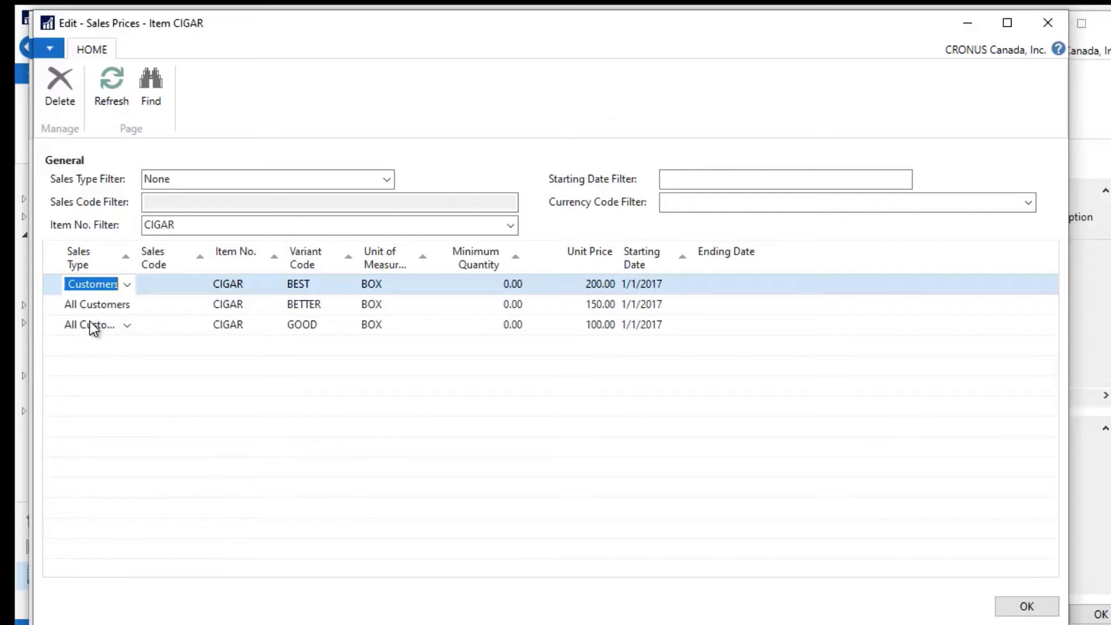
click(126, 285)
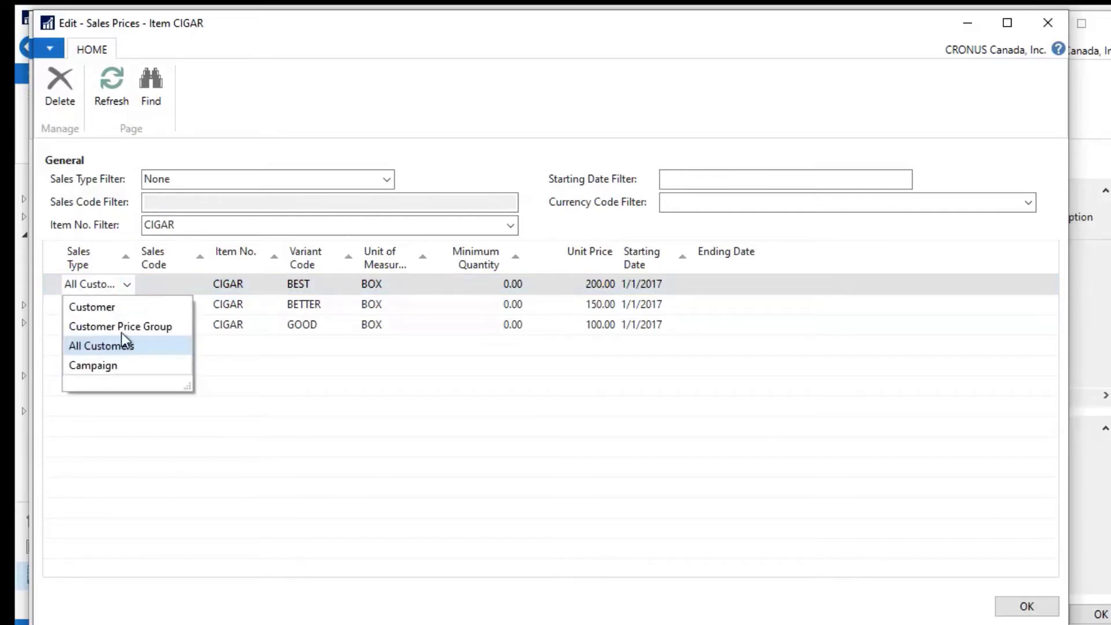
click(112, 283)
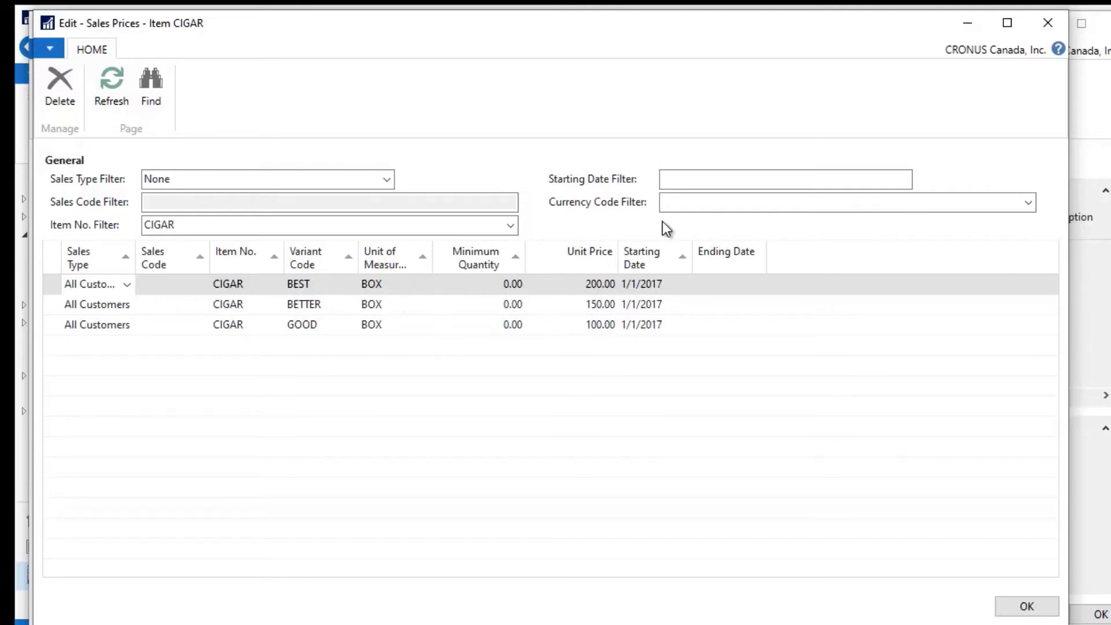
click(1031, 30)
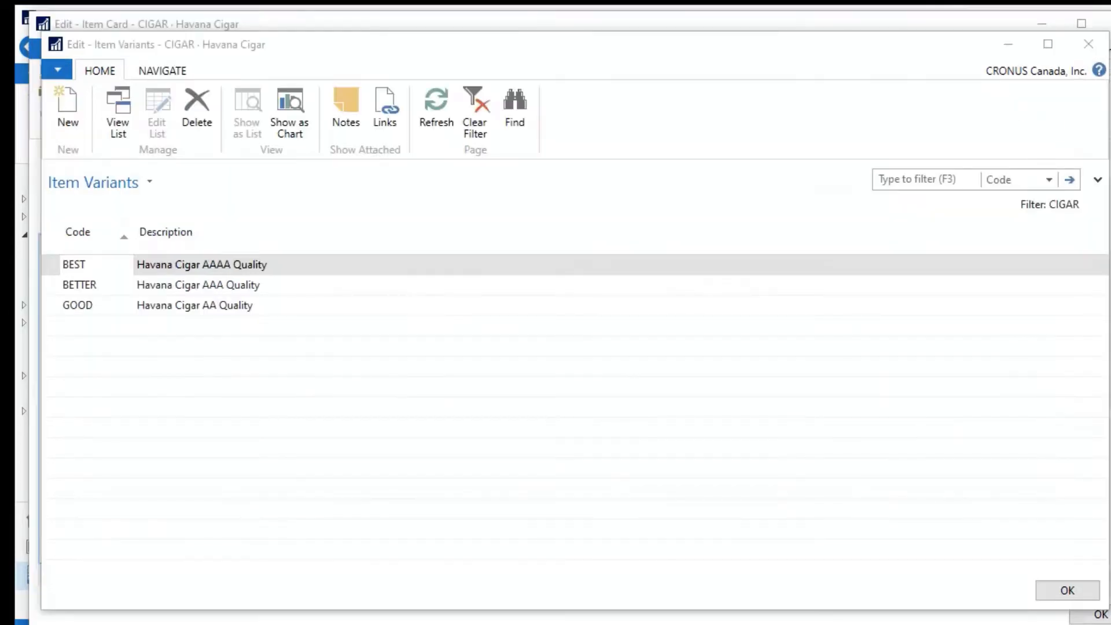
click(1068, 590)
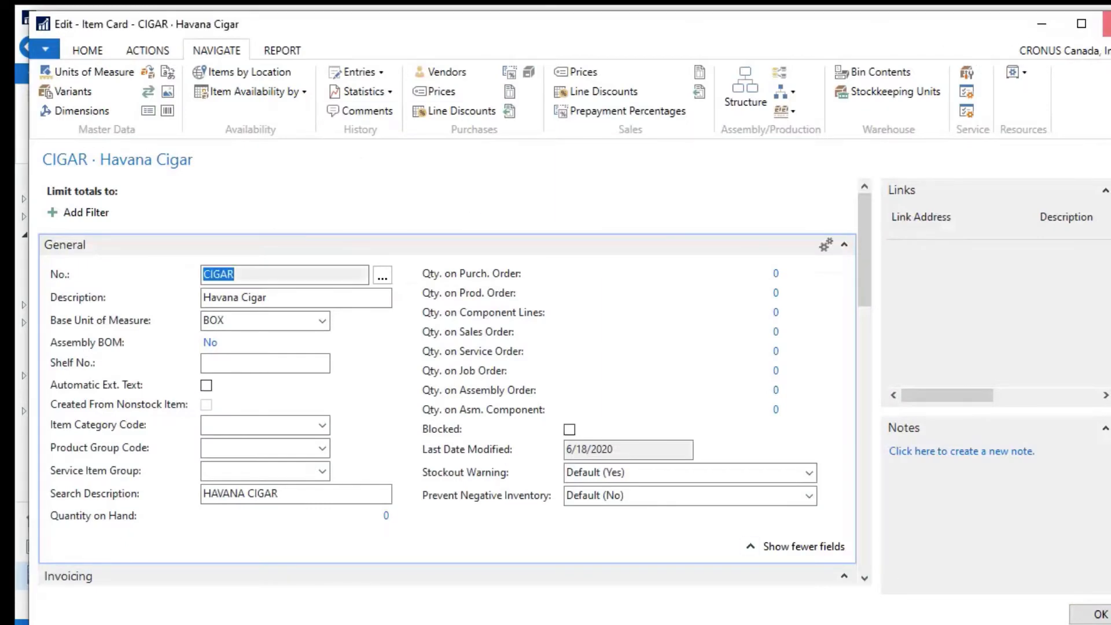
click(1107, 23)
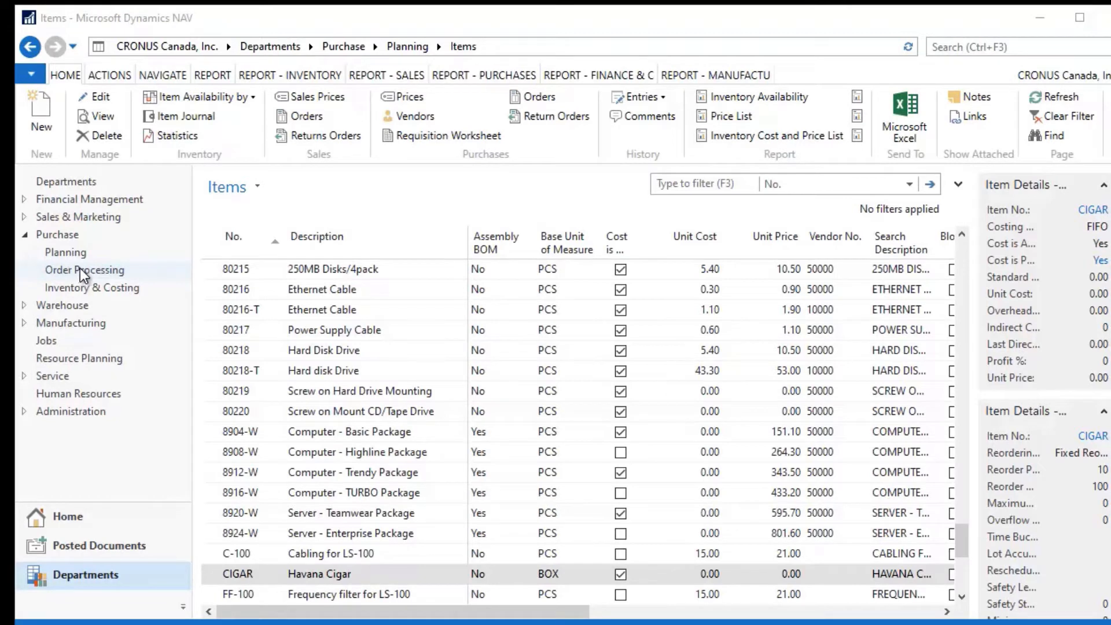
Step: Create a new sales order from the Sales & Marketing order processing area
click(25, 216)
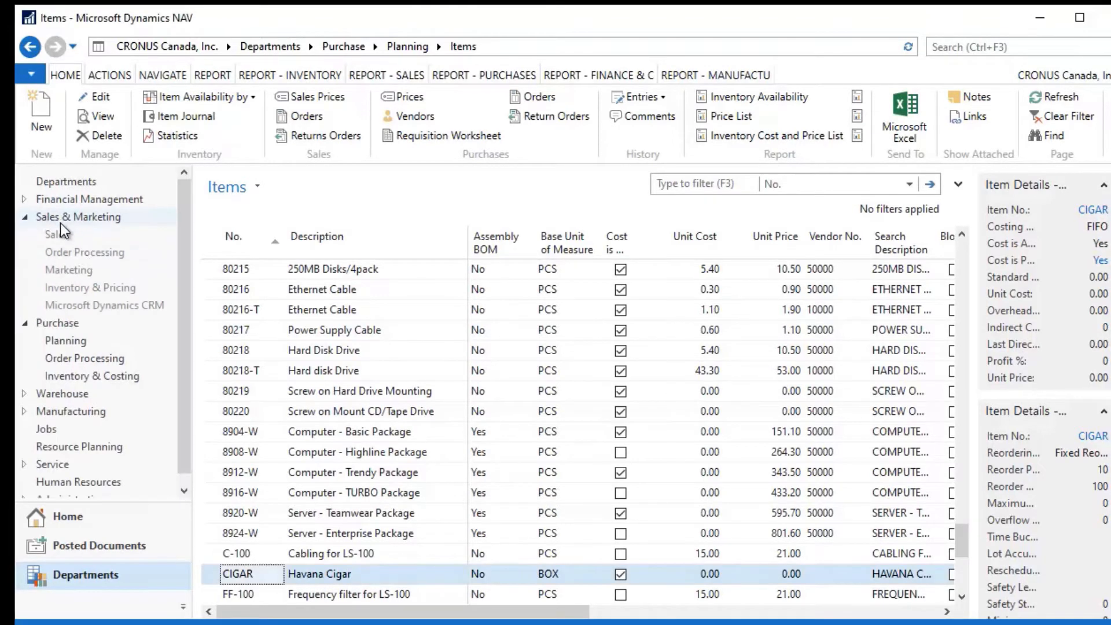
click(83, 252)
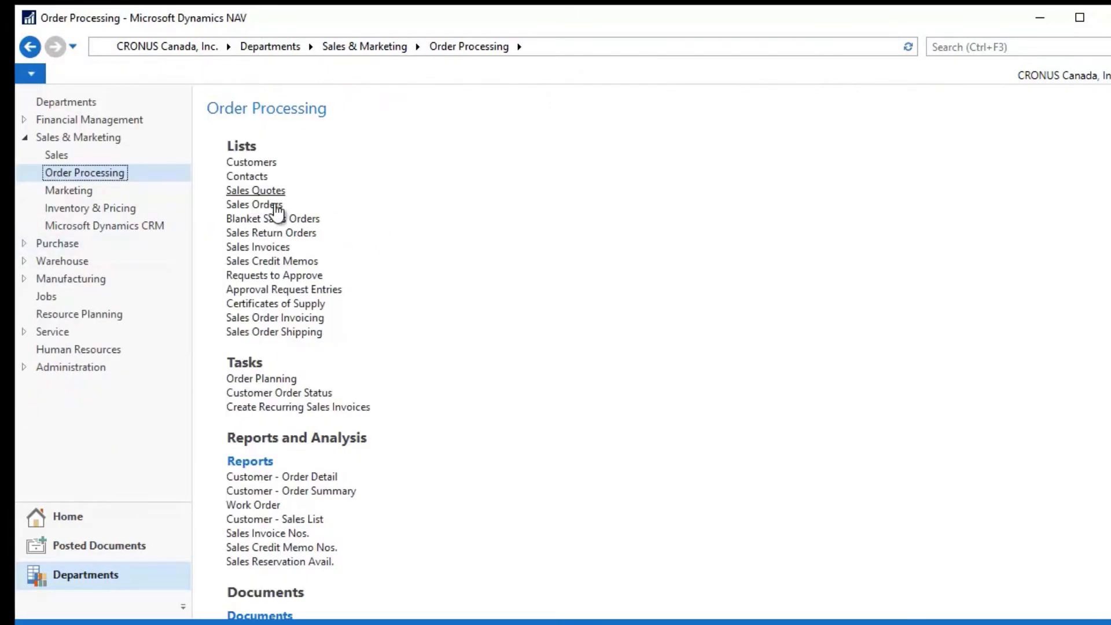
click(250, 206)
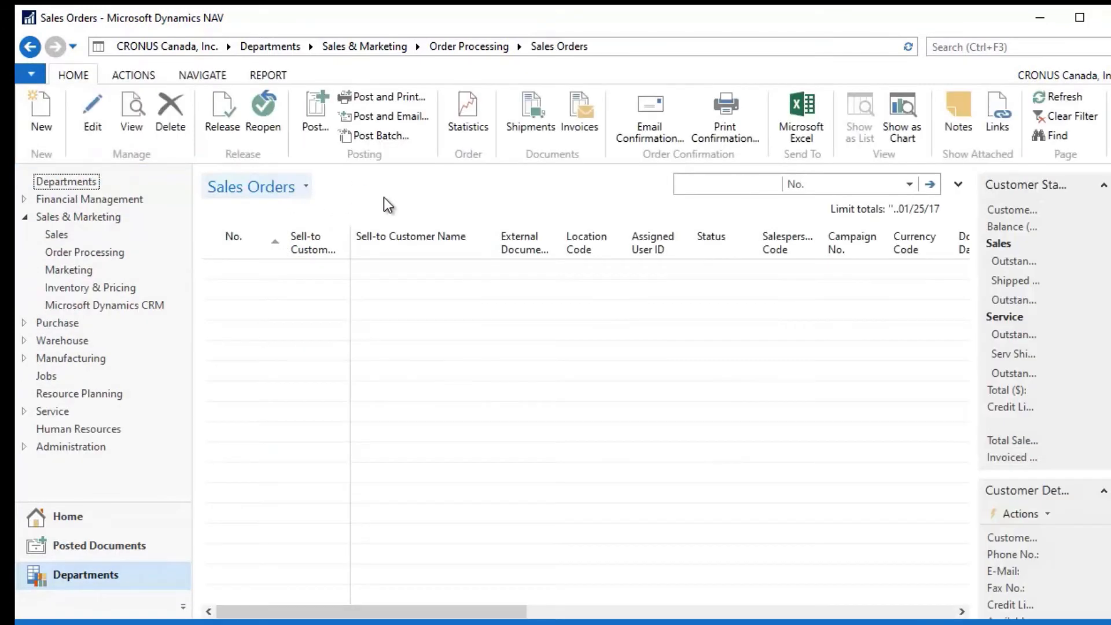
click(43, 103)
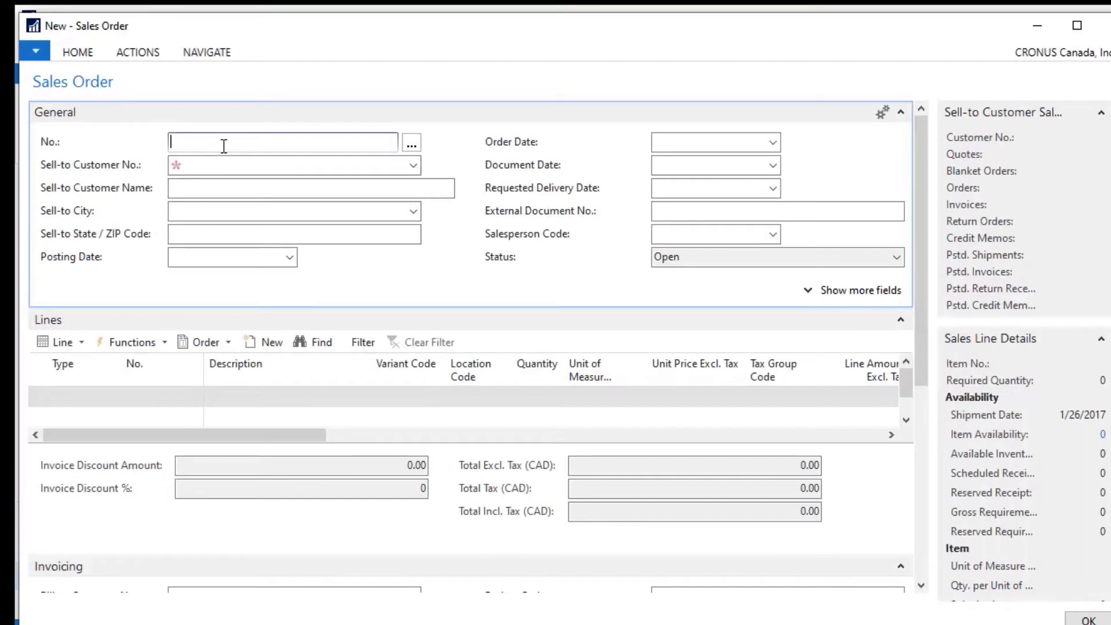
text(1000)
key(BackSpace)
key(BackSpace)
key(BackSpace)
key(BackSpace)
Step: Let the order number be assigned automatically and enter the sell-to customer number of The Cannon Group PLC
key(Tab)
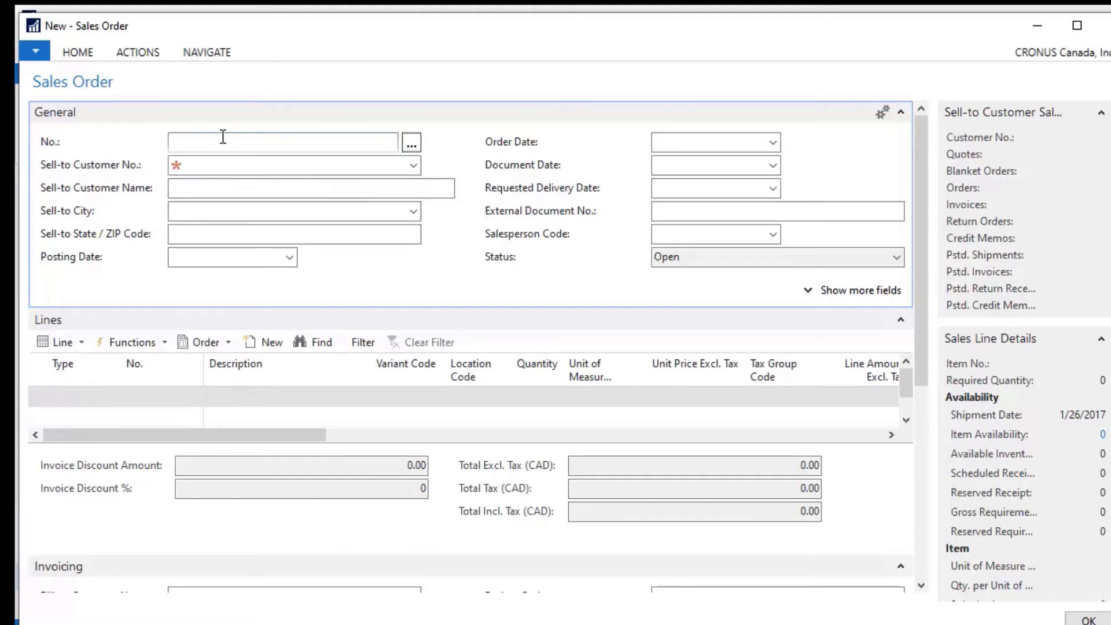
click(217, 165)
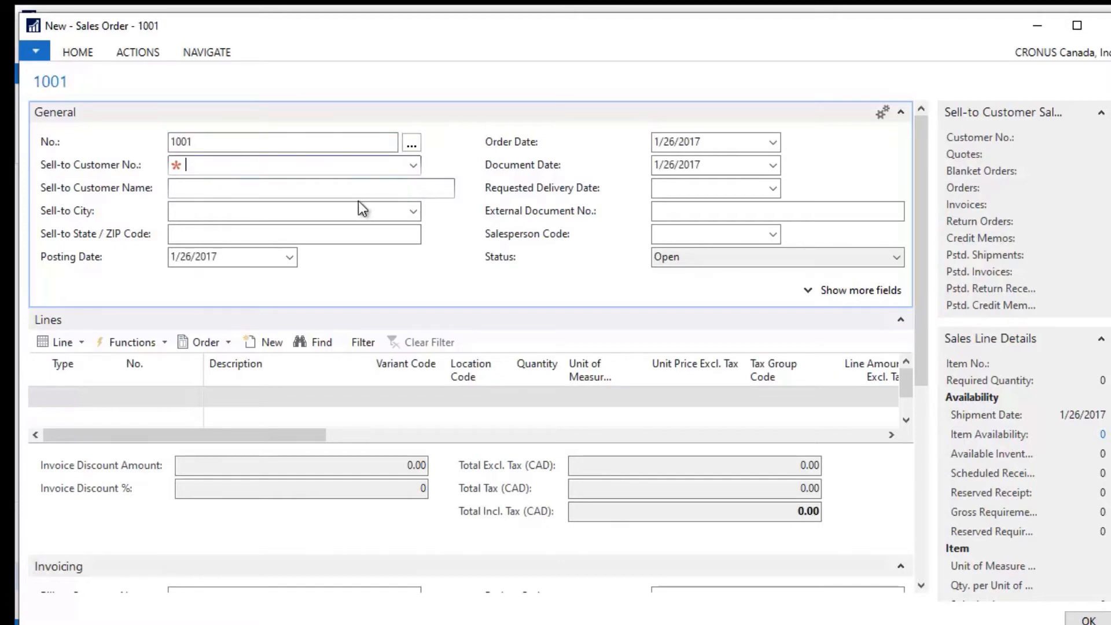
text(10000)
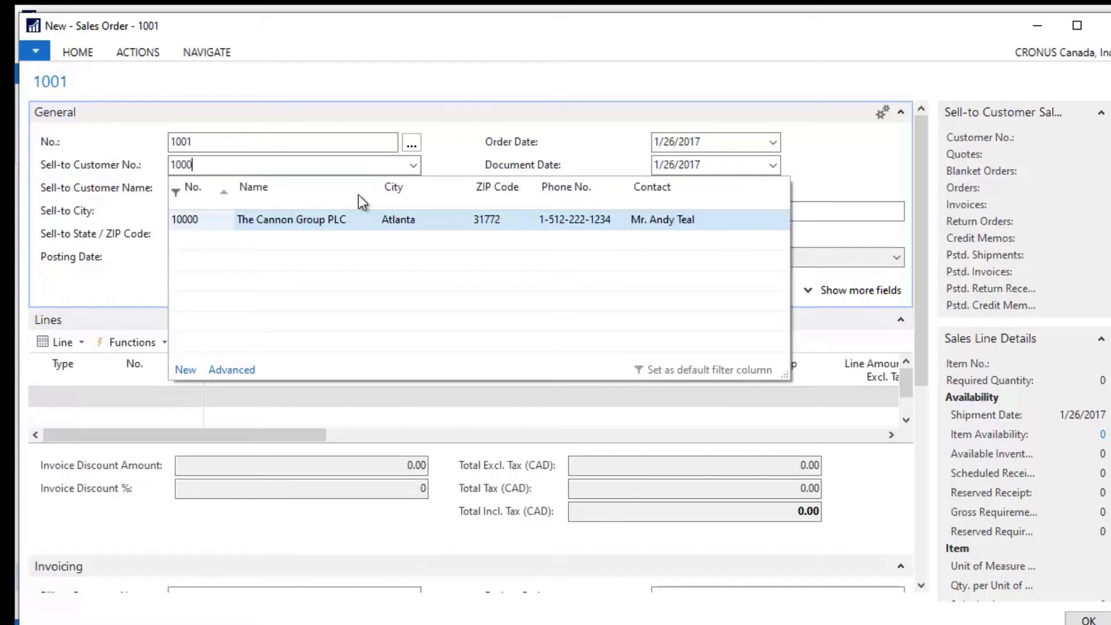
key(Tab)
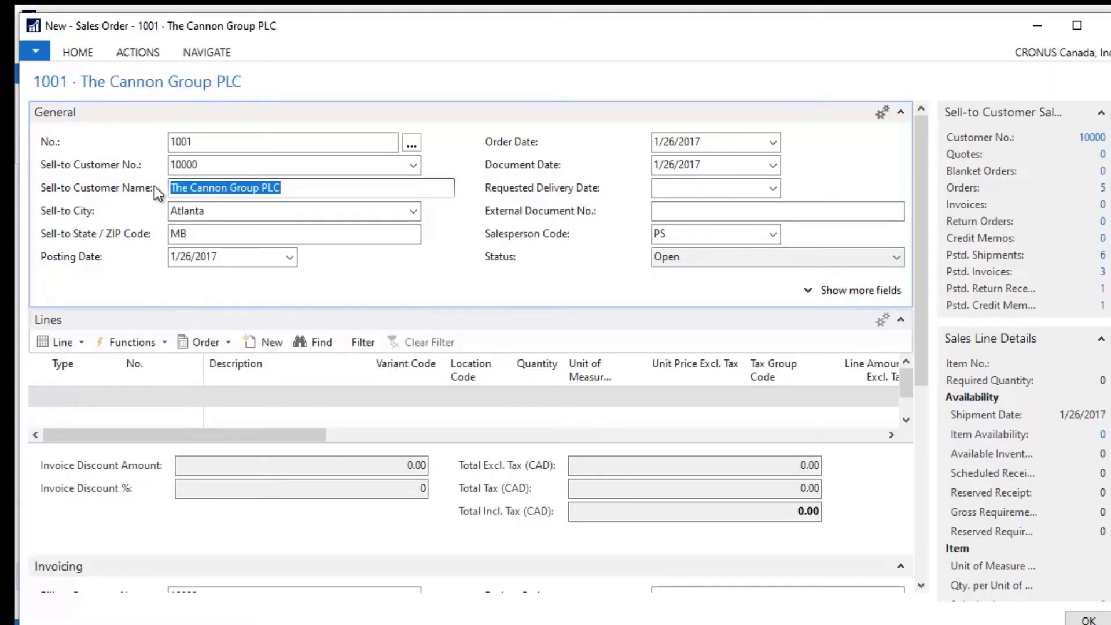
Step: Add an order line of type Item for item CIGAR
click(78, 400)
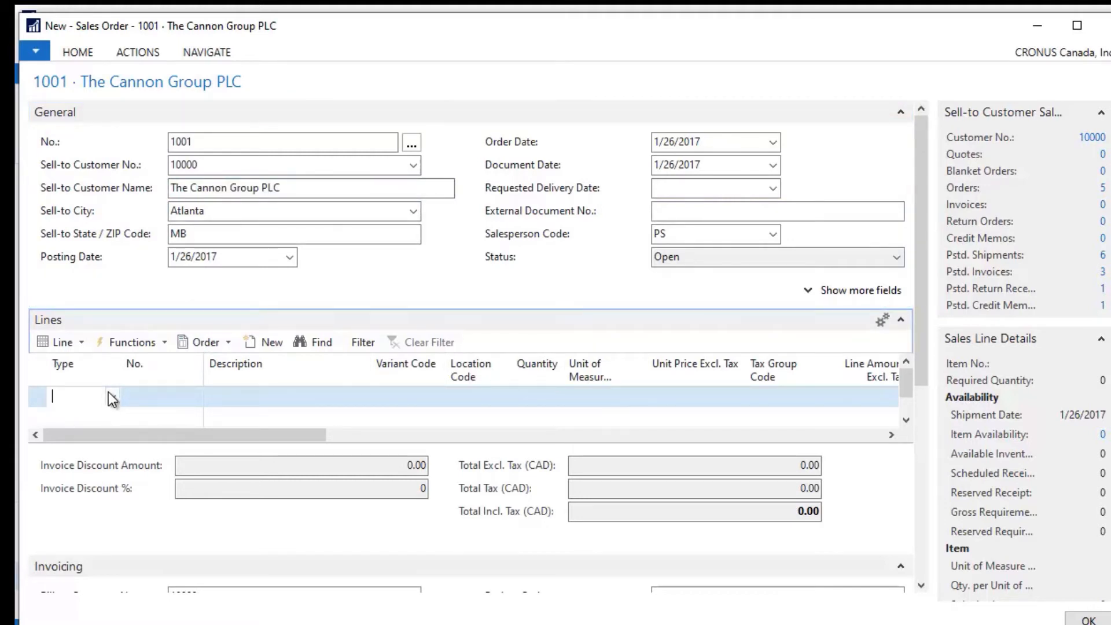
text(i)
key(Tab)
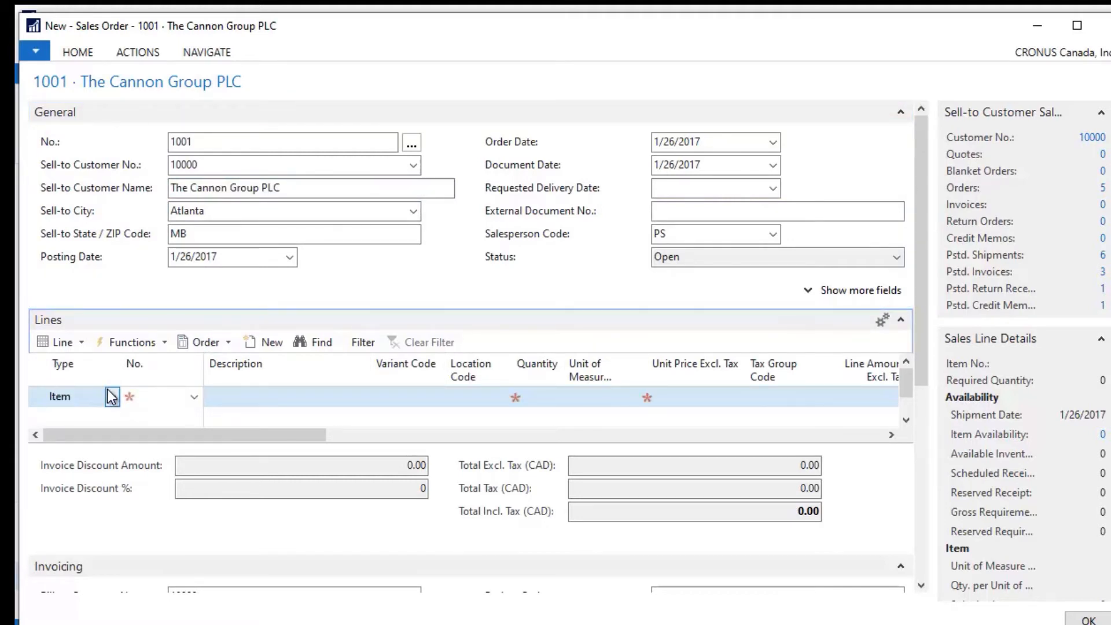
text(cigar)
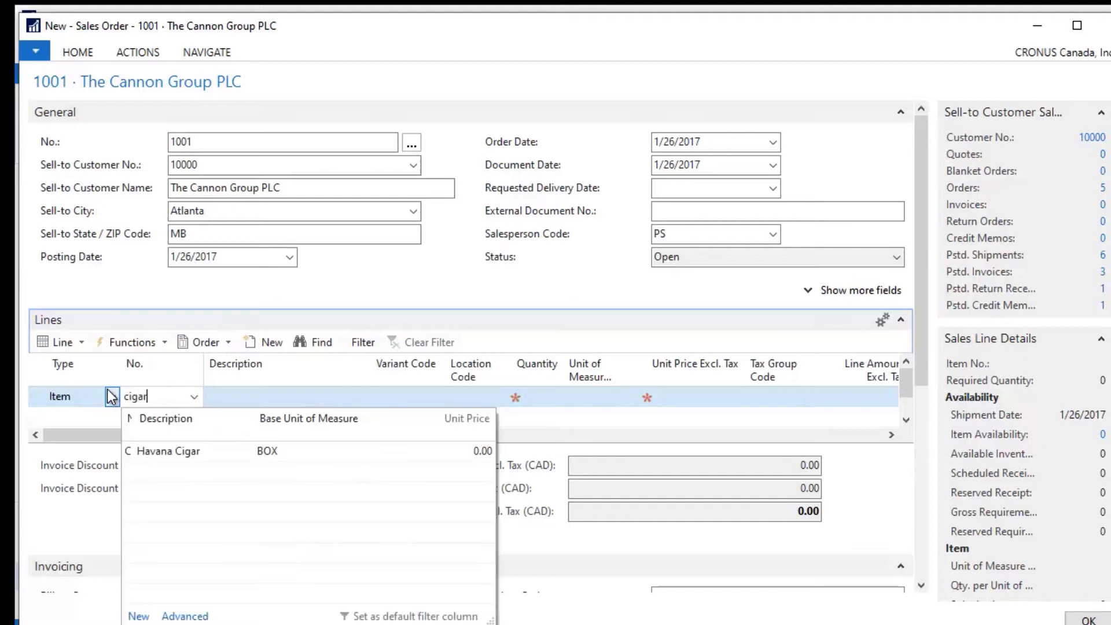
key(Tab)
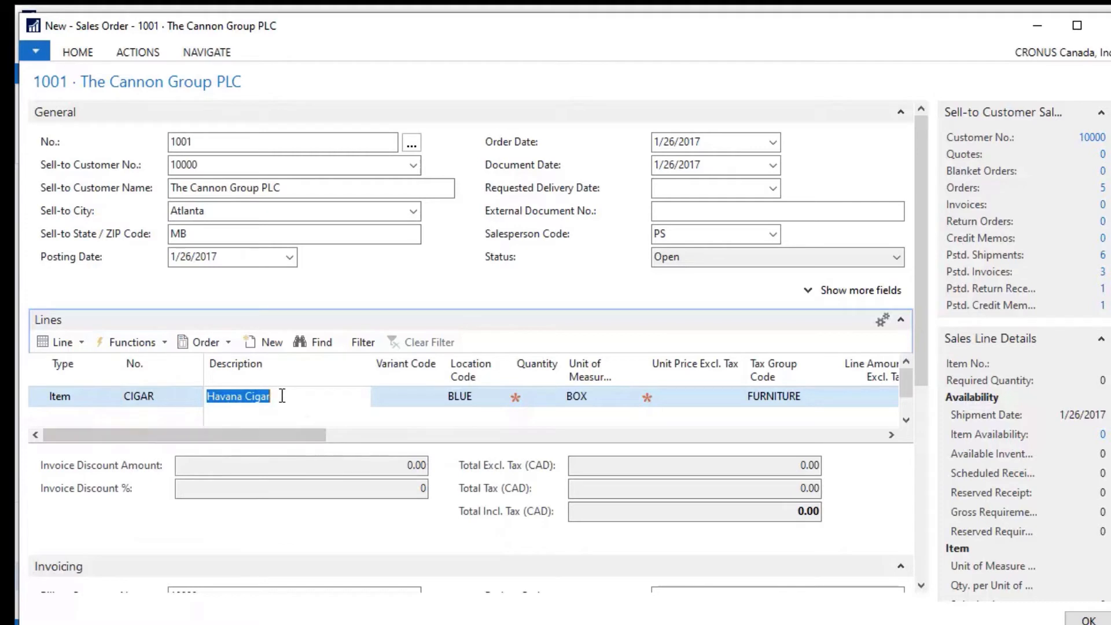
Step: Try the variant codes GOOD and BETTER on the Havana Cigar line to compare their unit prices
click(407, 398)
click(435, 397)
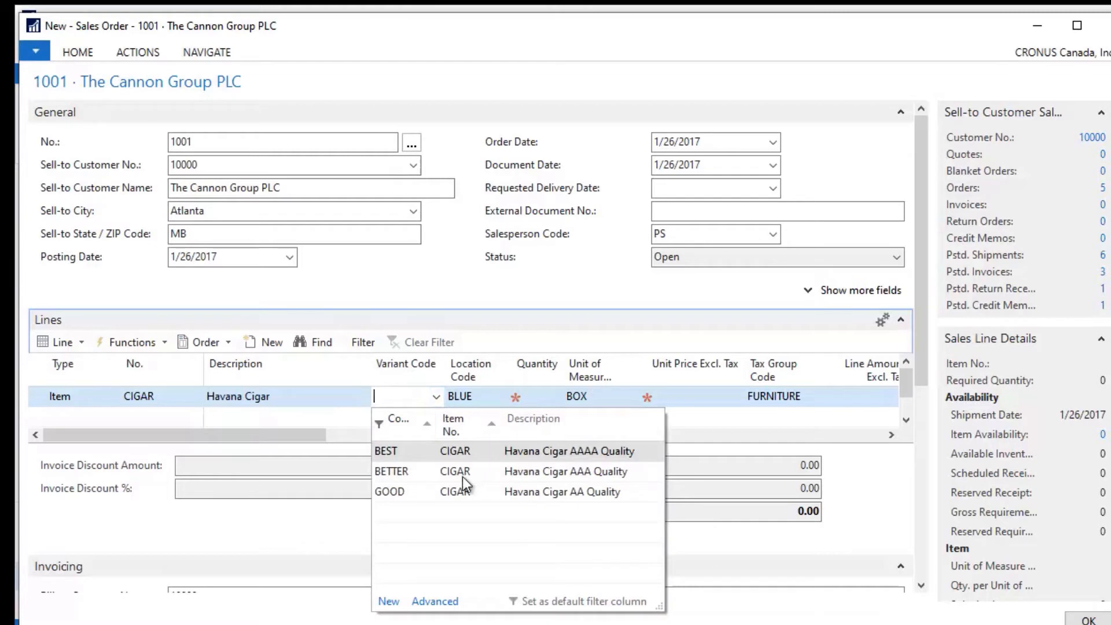
click(399, 492)
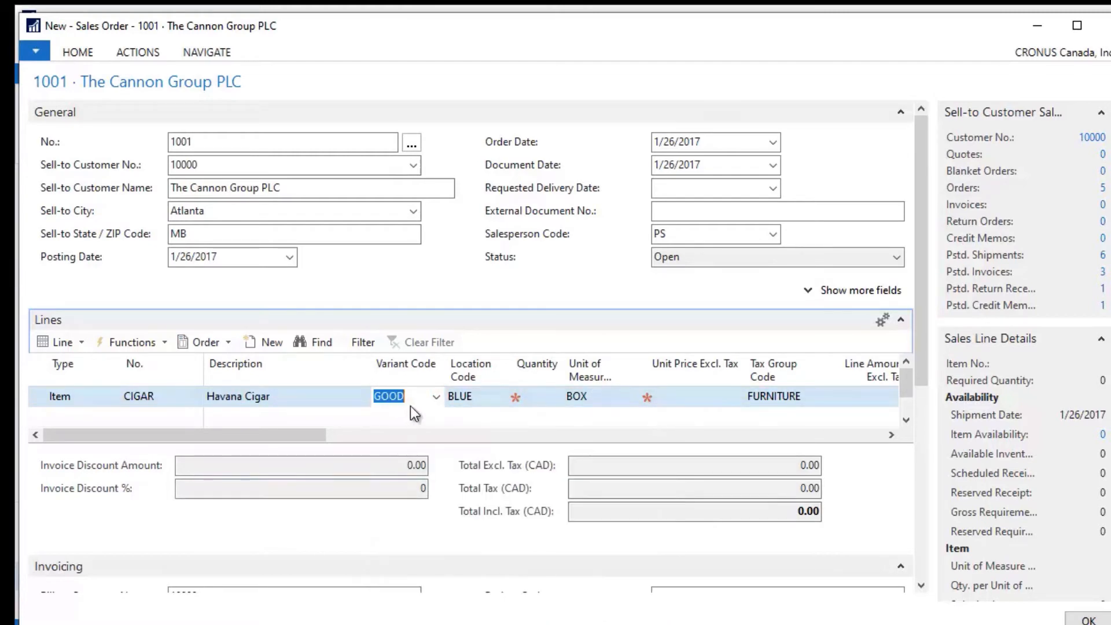
key(Tab)
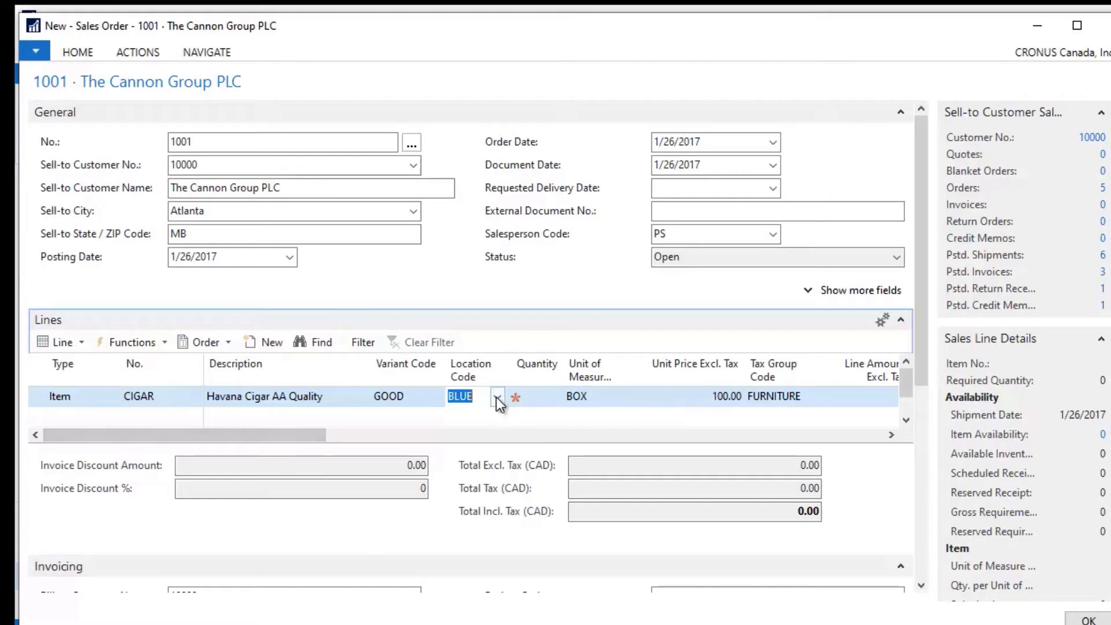
click(434, 397)
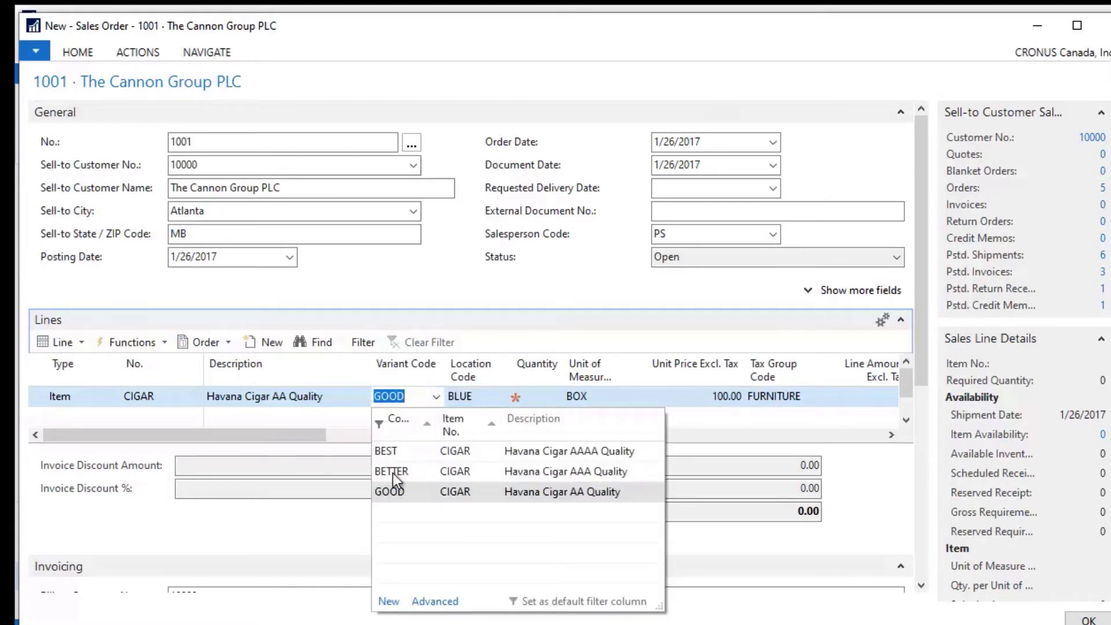
click(394, 474)
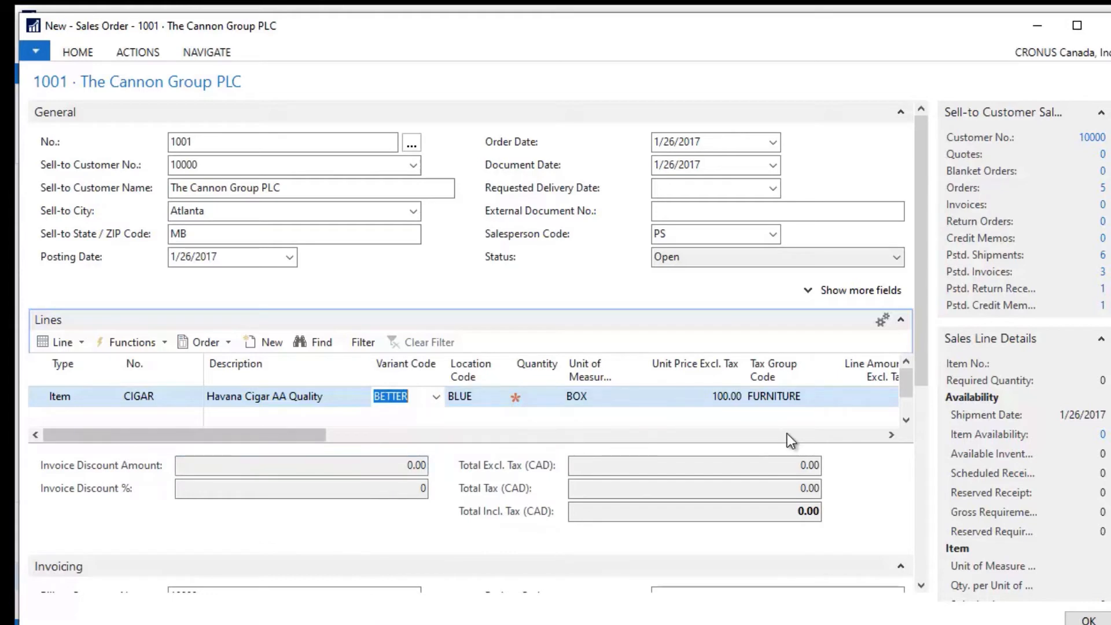
key(Tab)
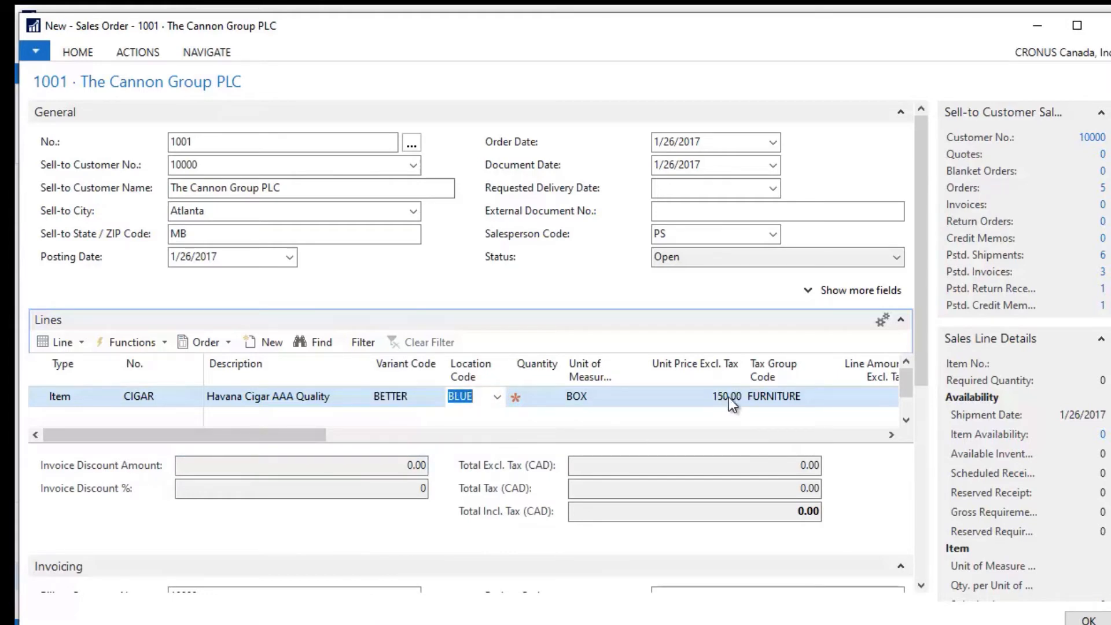
Step: Set the variant code of the Havana Cigar line to BEST and its quantity to 5
click(410, 398)
click(435, 396)
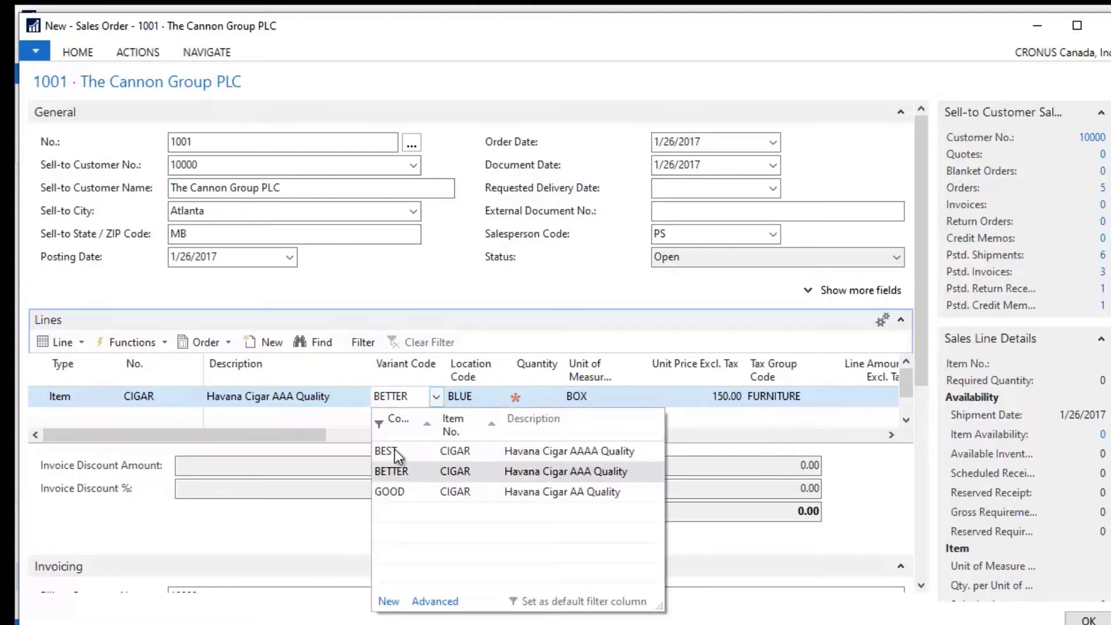
click(393, 451)
key(Tab)
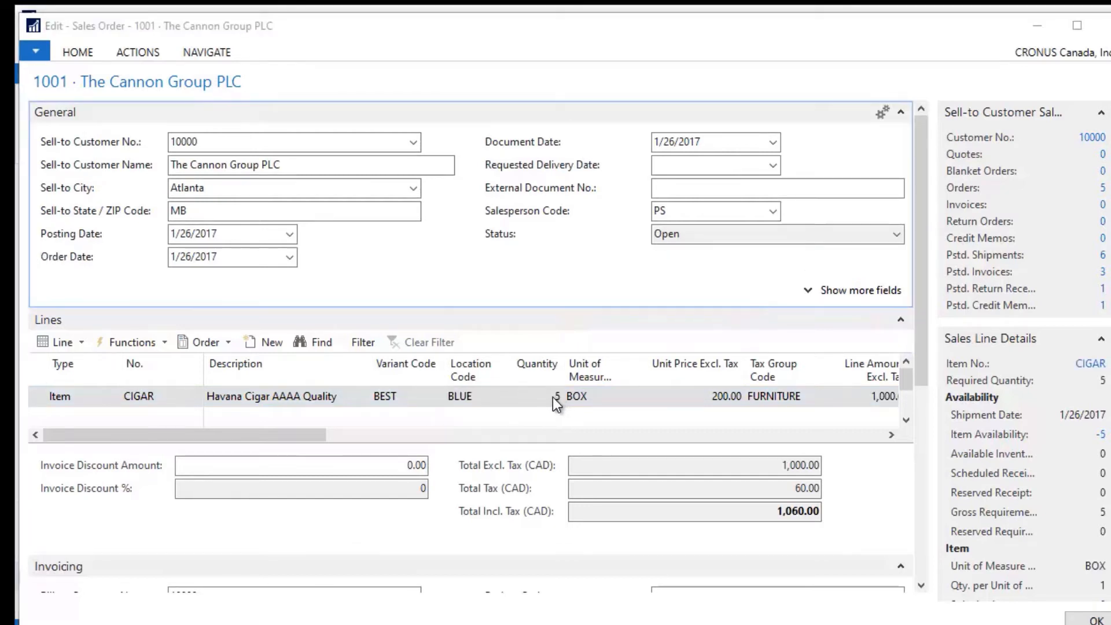
click(553, 397)
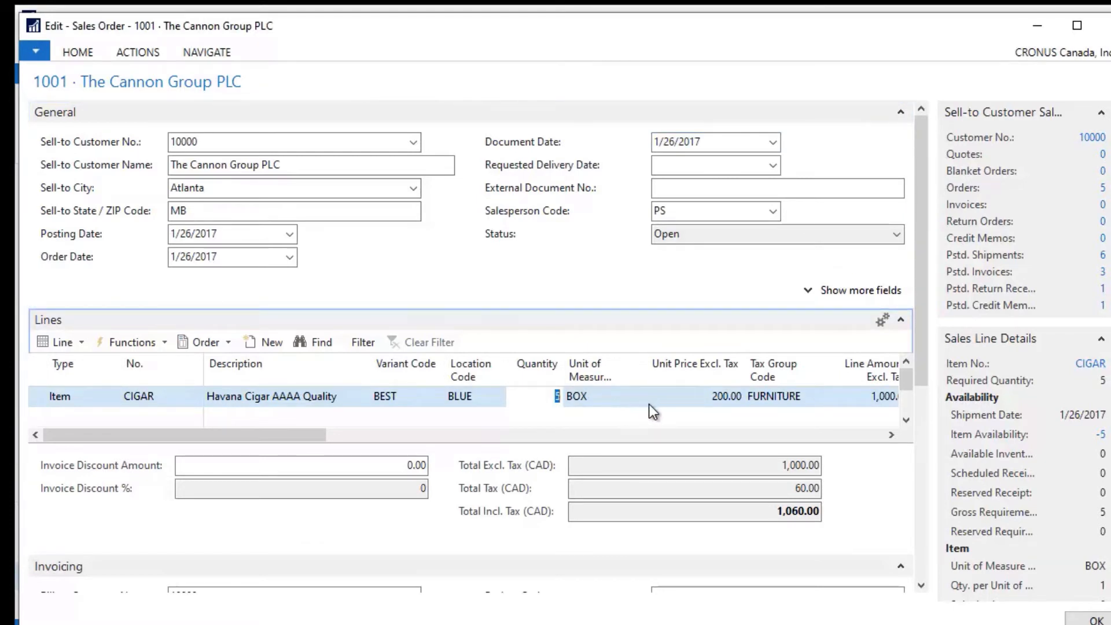
Step: Preview the printed confirmation of the sales order with the default report options
click(89, 53)
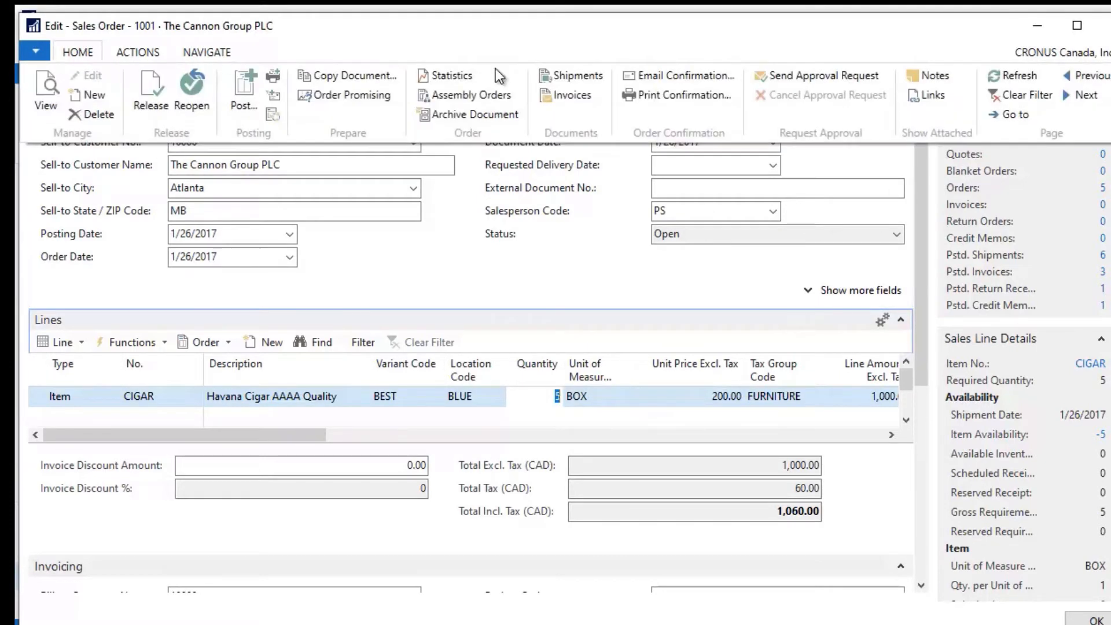
click(200, 52)
click(151, 53)
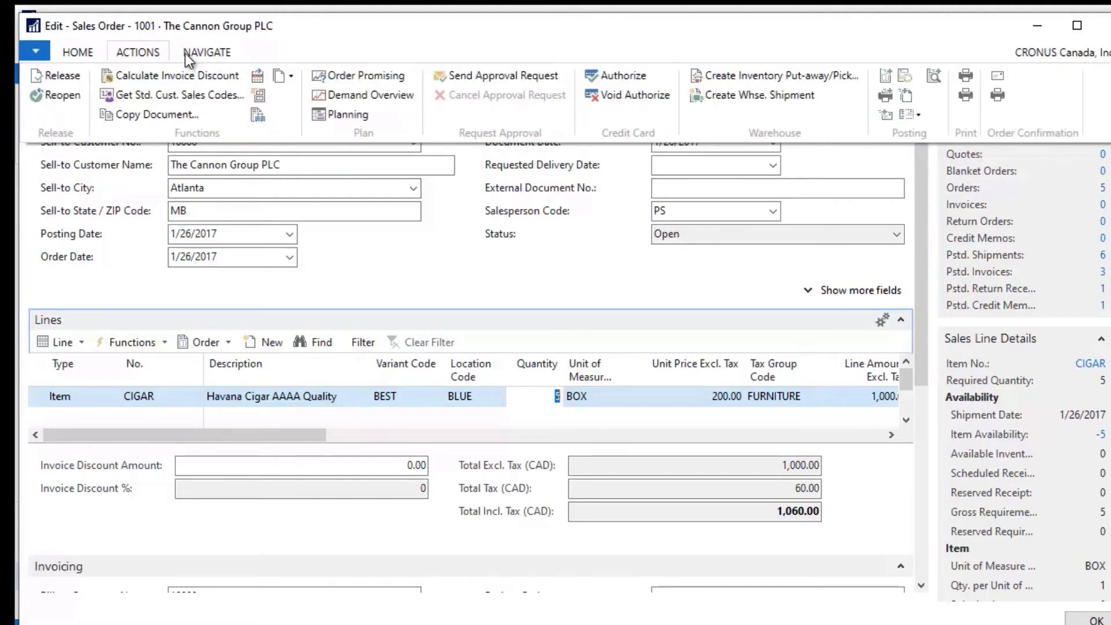
click(998, 96)
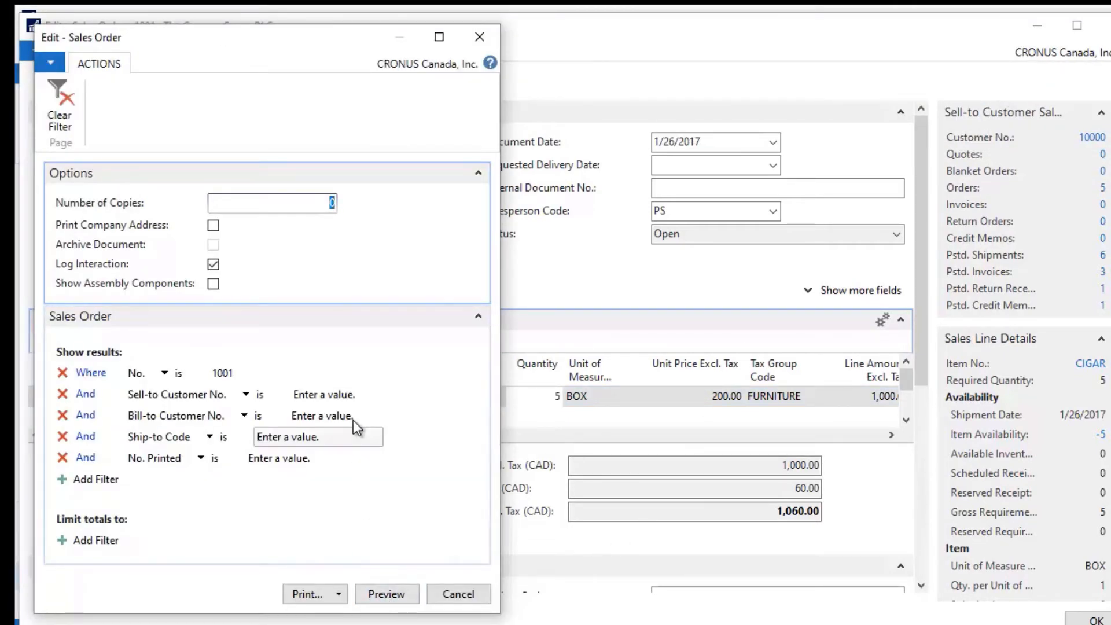
click(388, 592)
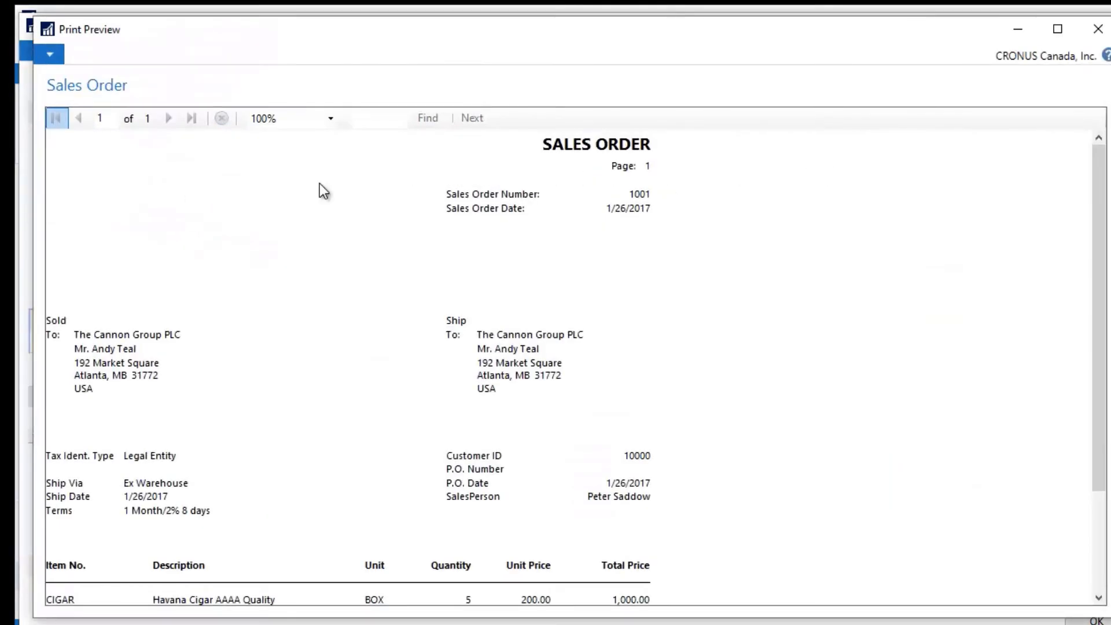
Step: Examine the cigar line and totals in the sales order preview, and close both the preview and the order
drag(1096, 183, 1099, 284)
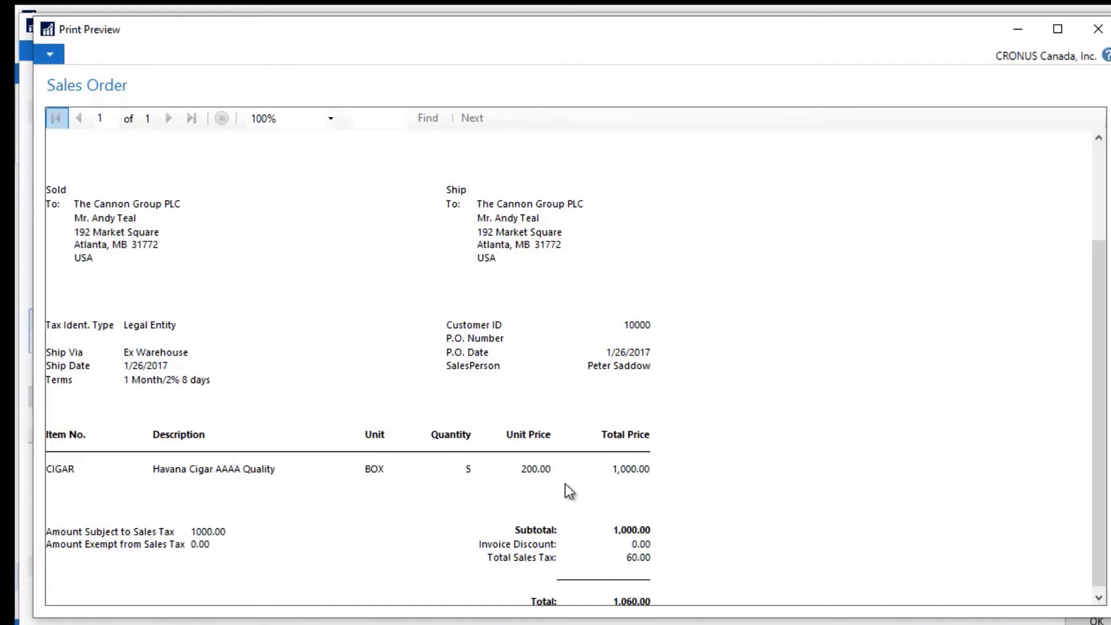
scroll(661, 467, down, 1)
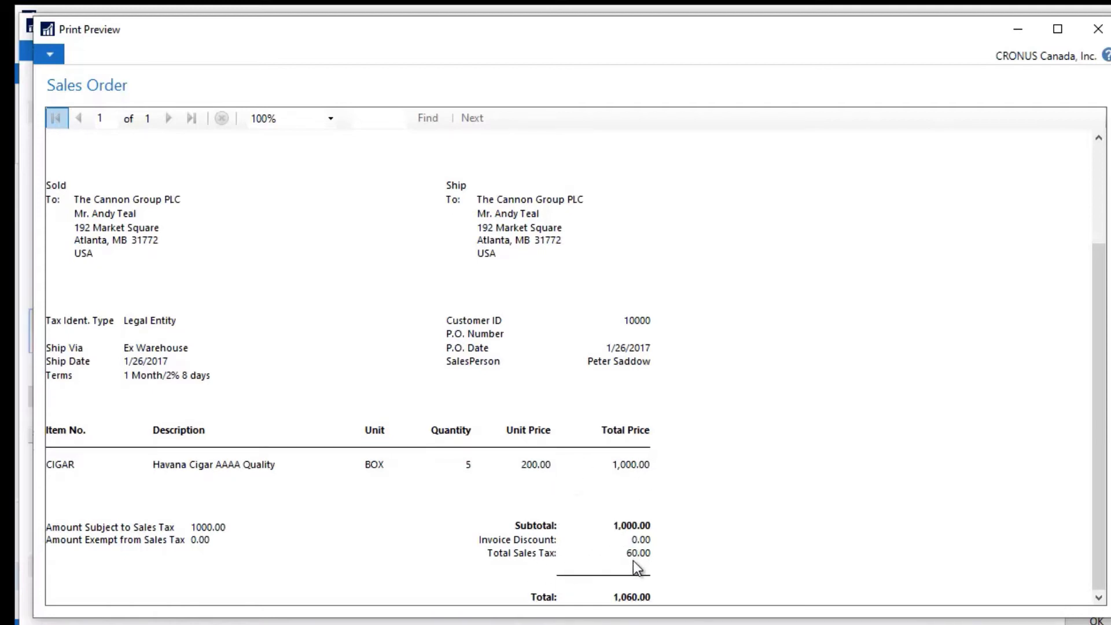
click(1094, 36)
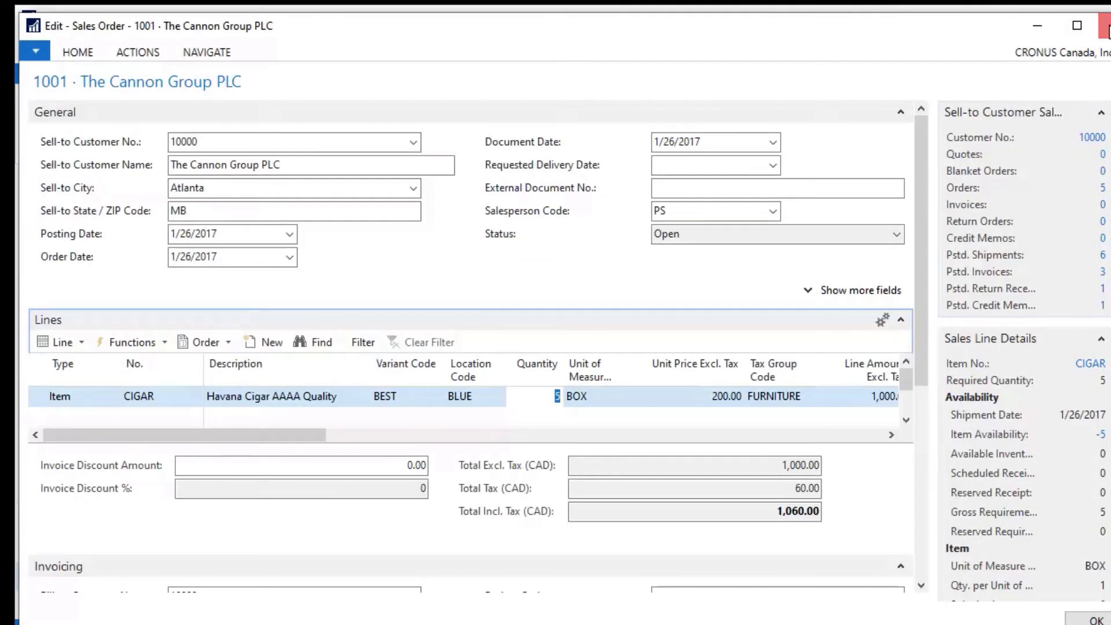
click(1107, 28)
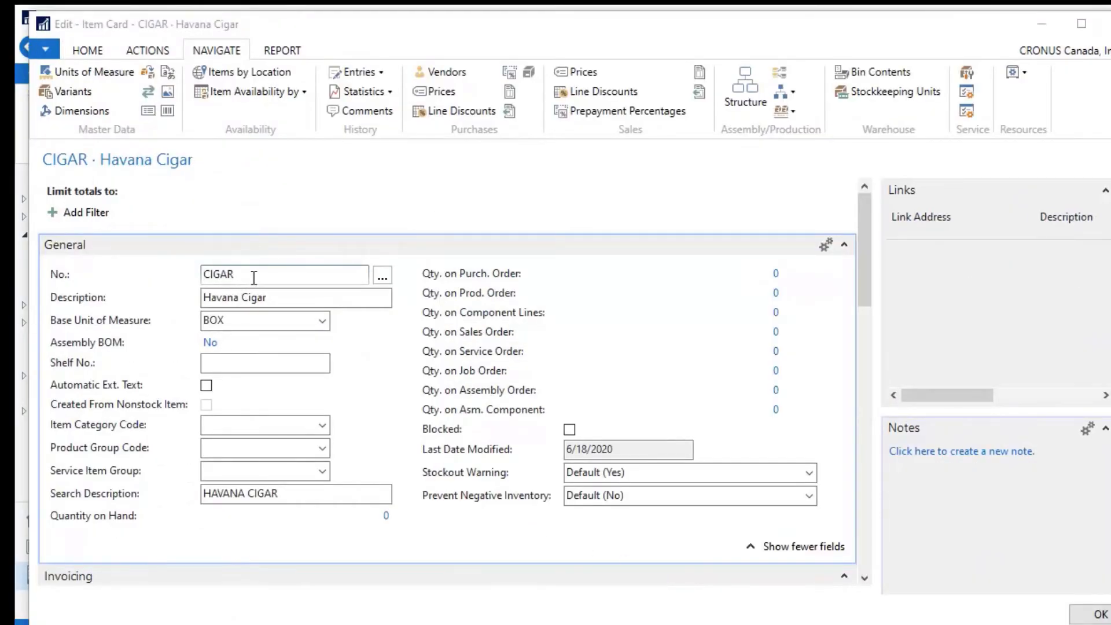
Step: Examine the vendor number and vendor item number in the replenishment settings of the Havana Cigar item card
drag(864, 231, 863, 363)
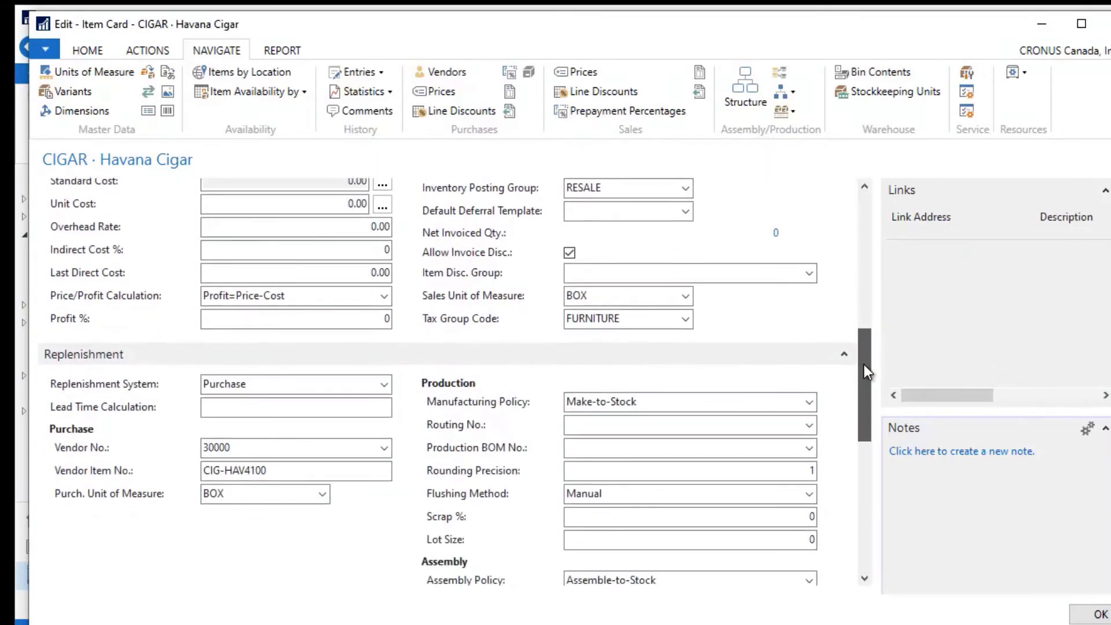
click(249, 452)
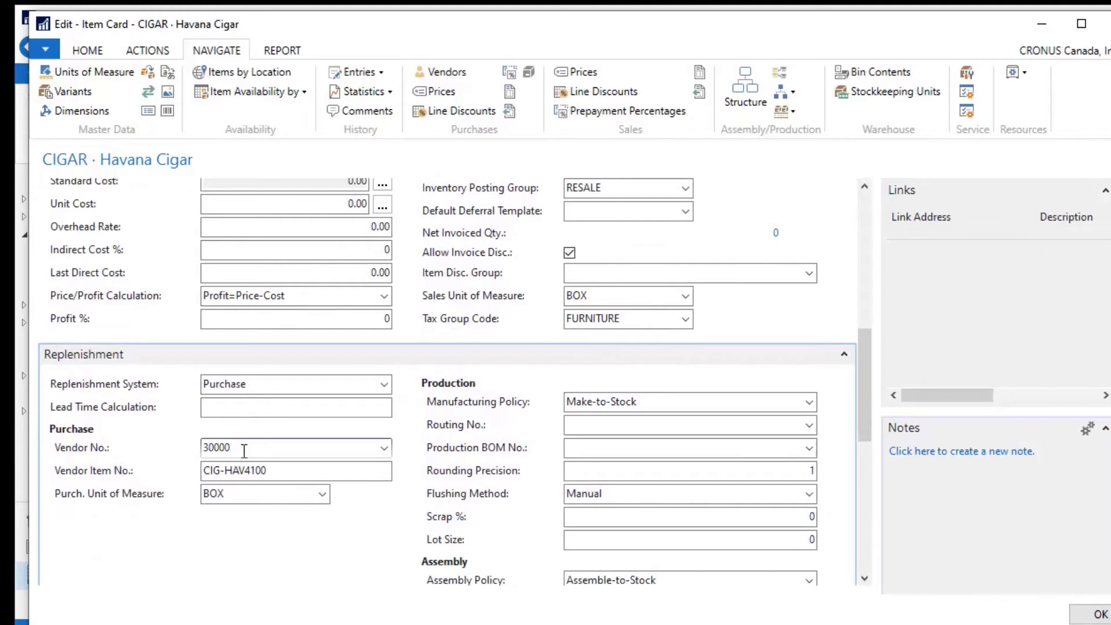
double_click(225, 447)
click(295, 474)
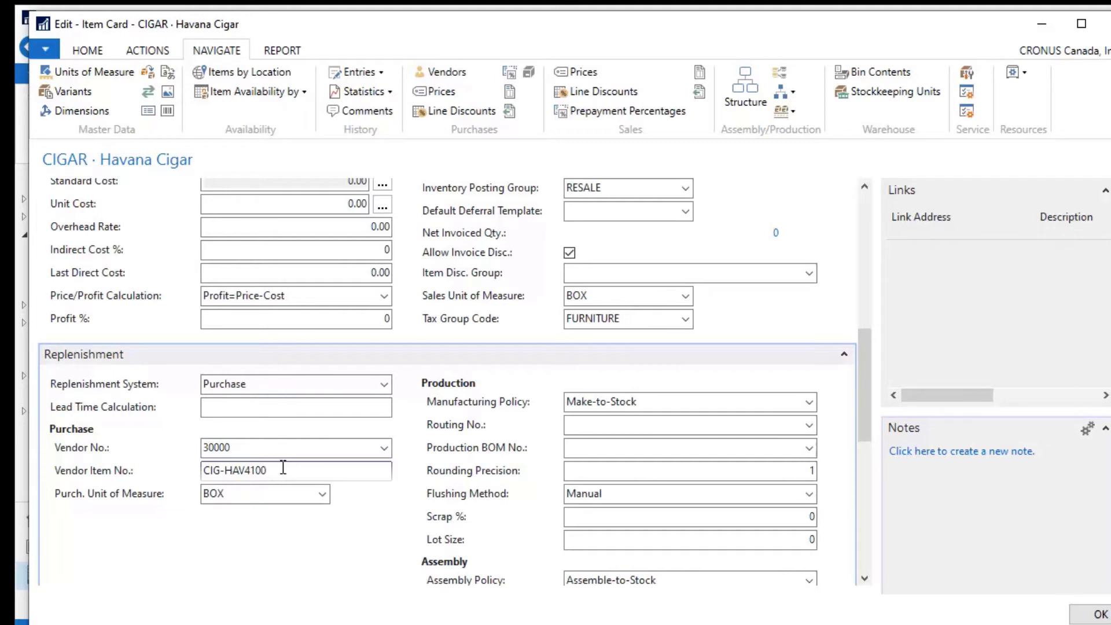
drag(280, 472, 198, 467)
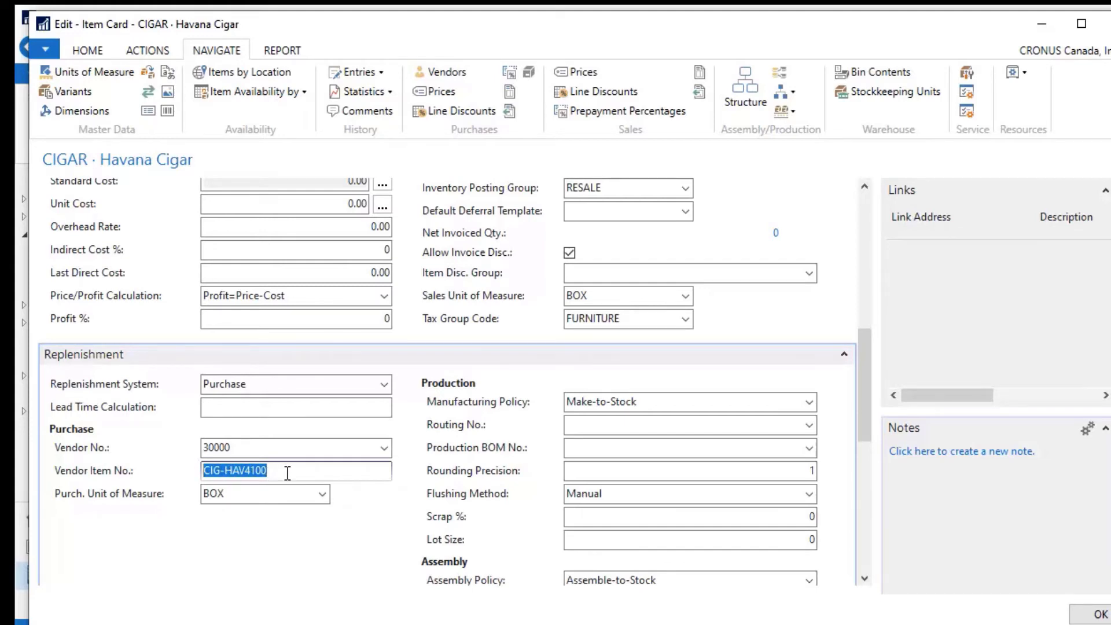
scroll(286, 473, up, 3)
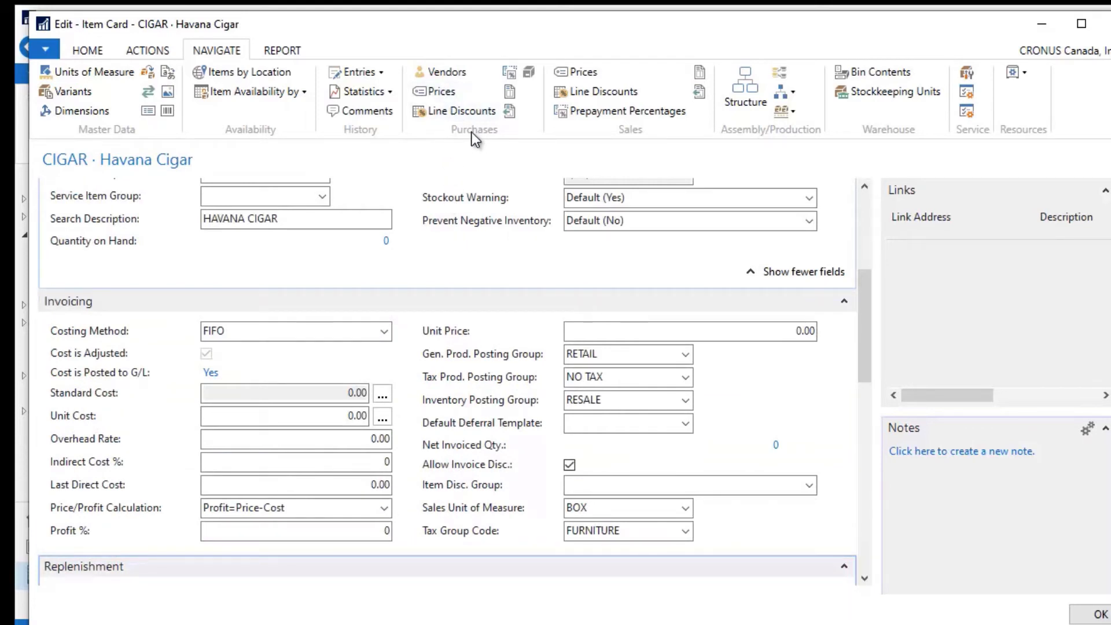
Step: Review the purchase prices of the Havana Cigar variants in an enlarged price list, and close the list
click(446, 92)
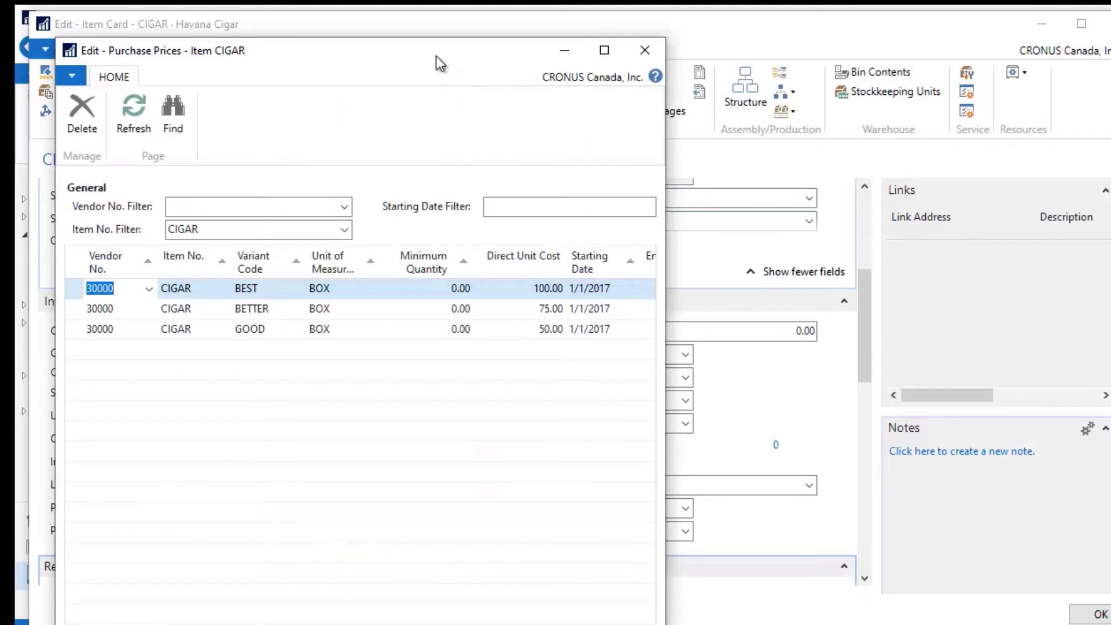
drag(436, 55, 431, 24)
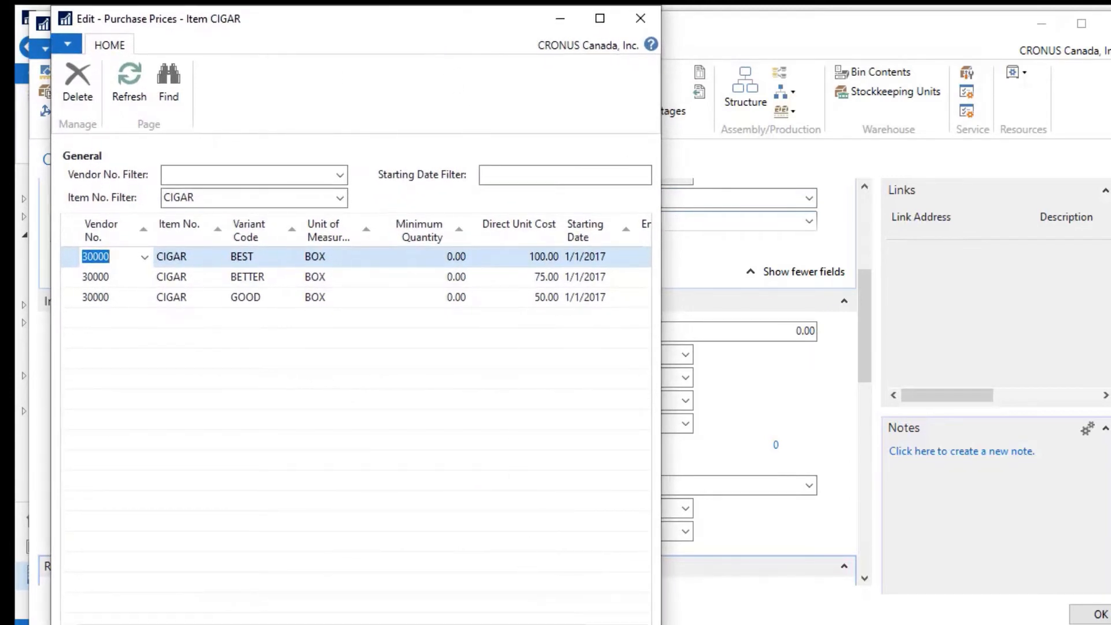
drag(506, 624, 524, 603)
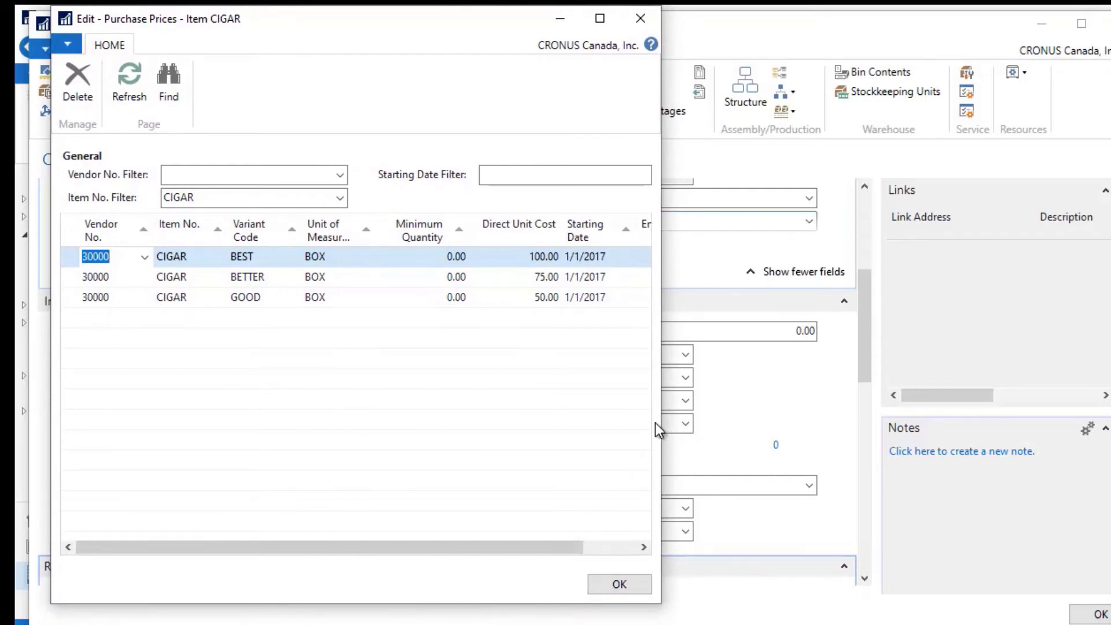
drag(661, 423, 1049, 422)
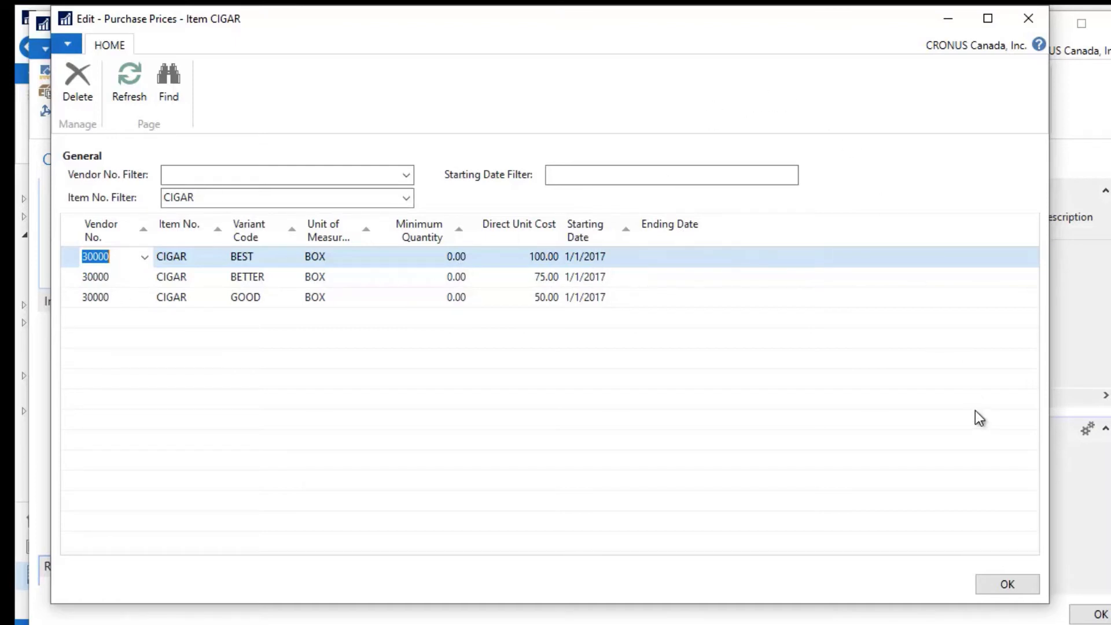
click(1001, 580)
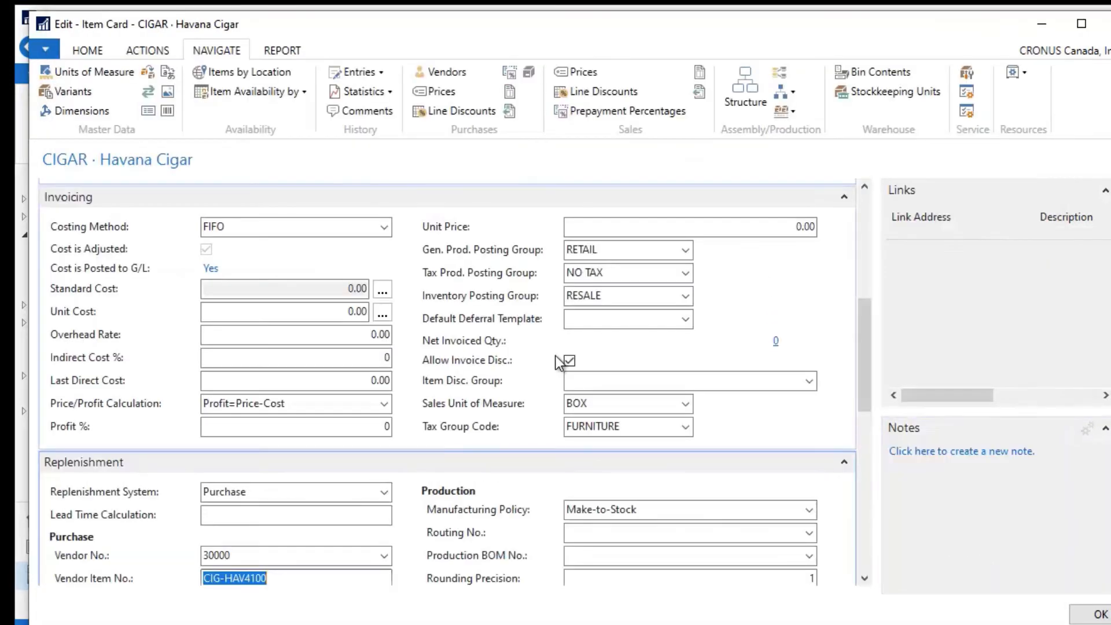
Step: Open the requisition worksheet from the Havana Cigar item card
click(259, 492)
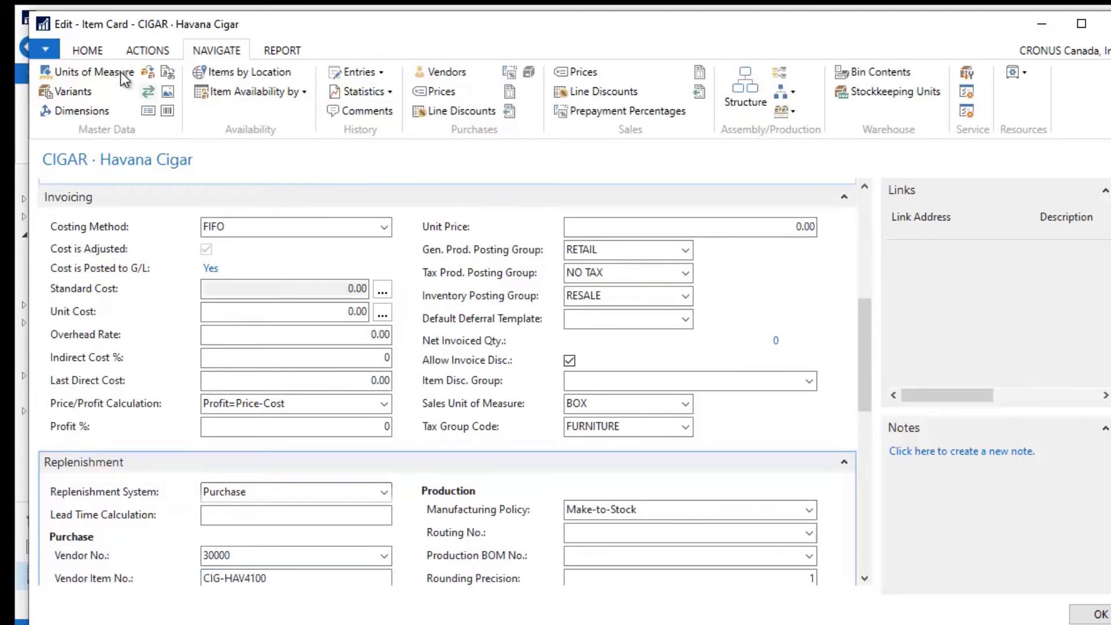
click(77, 49)
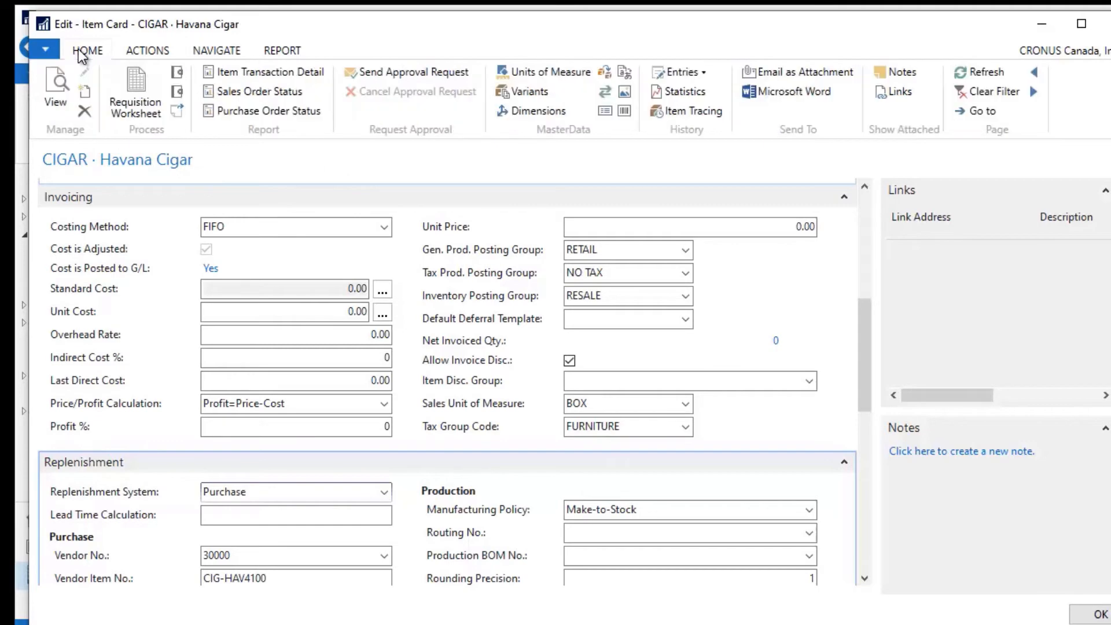
click(142, 92)
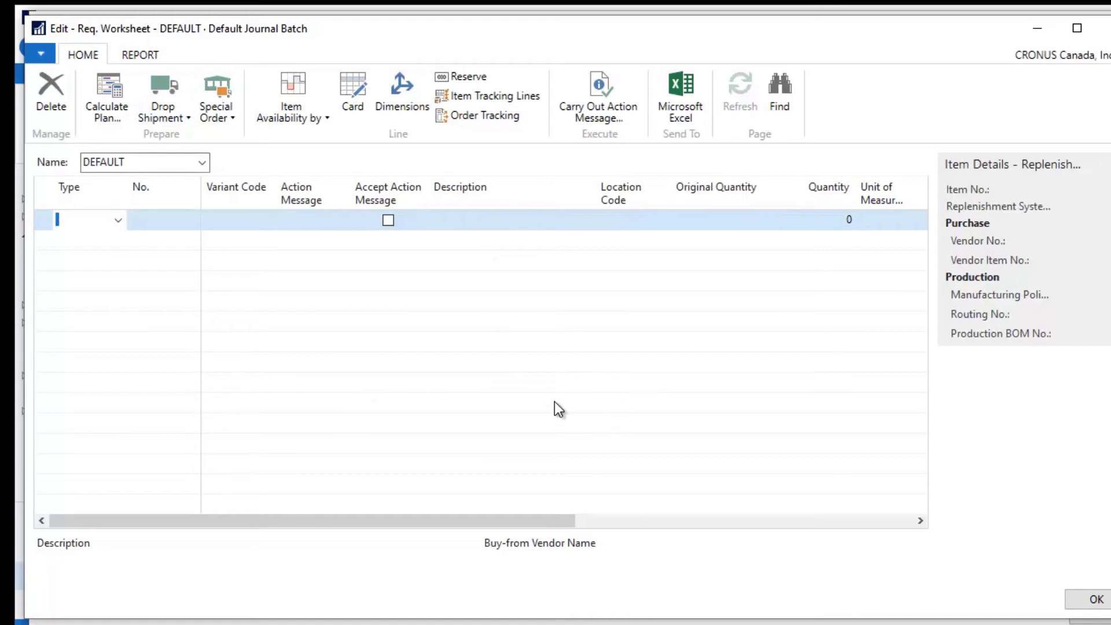
Step: Calculate the requisition plan with the forecast and the item number filter both cleared
click(121, 107)
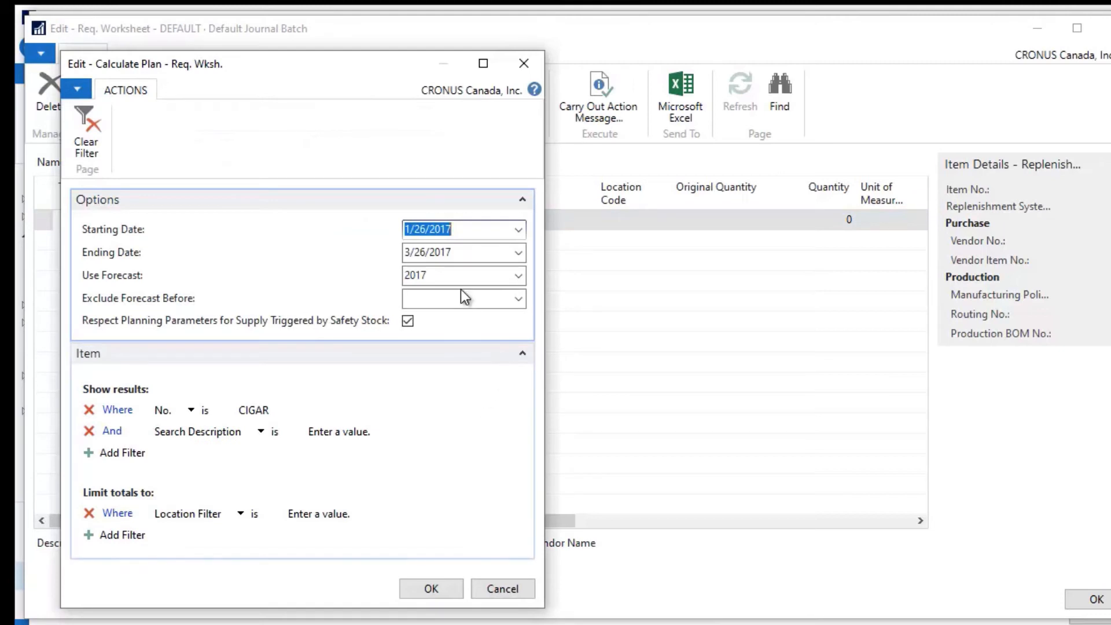
click(419, 276)
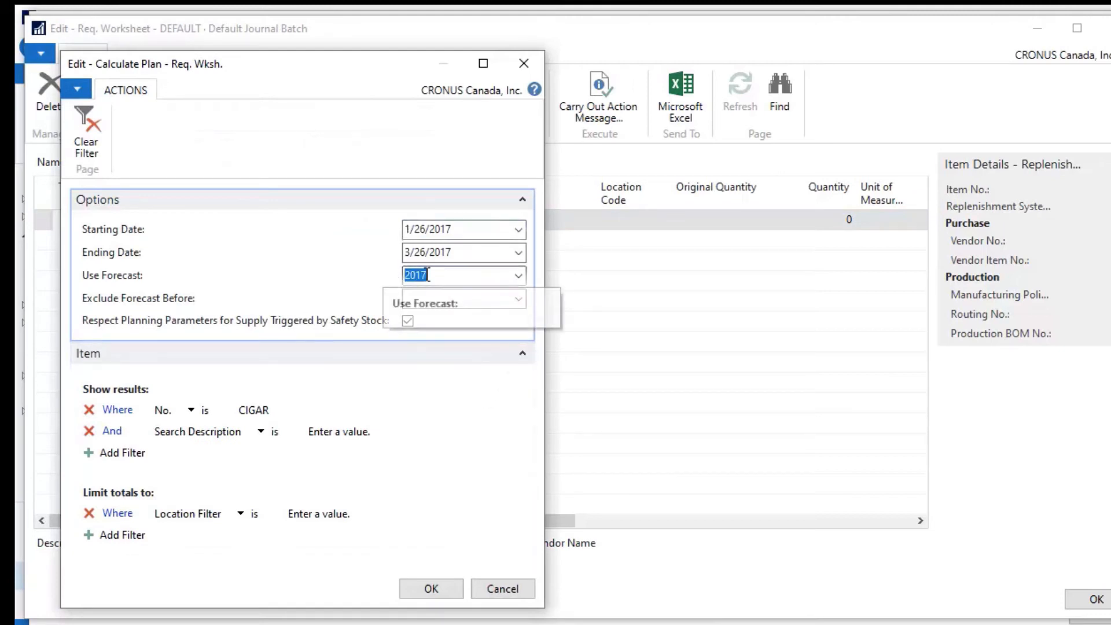
key(Delete)
click(518, 276)
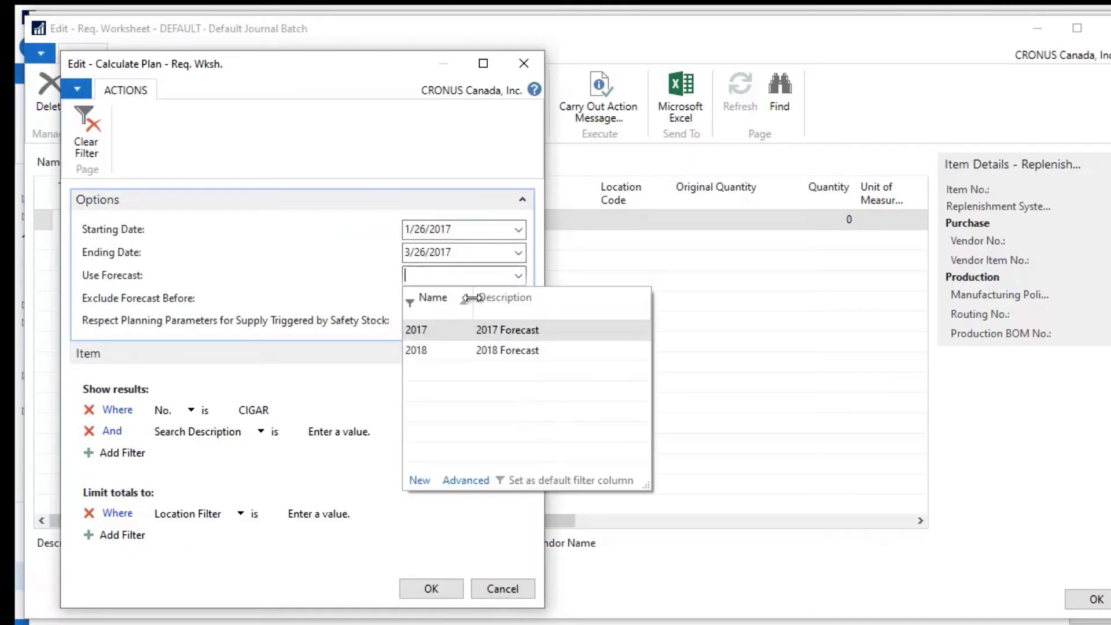
click(316, 296)
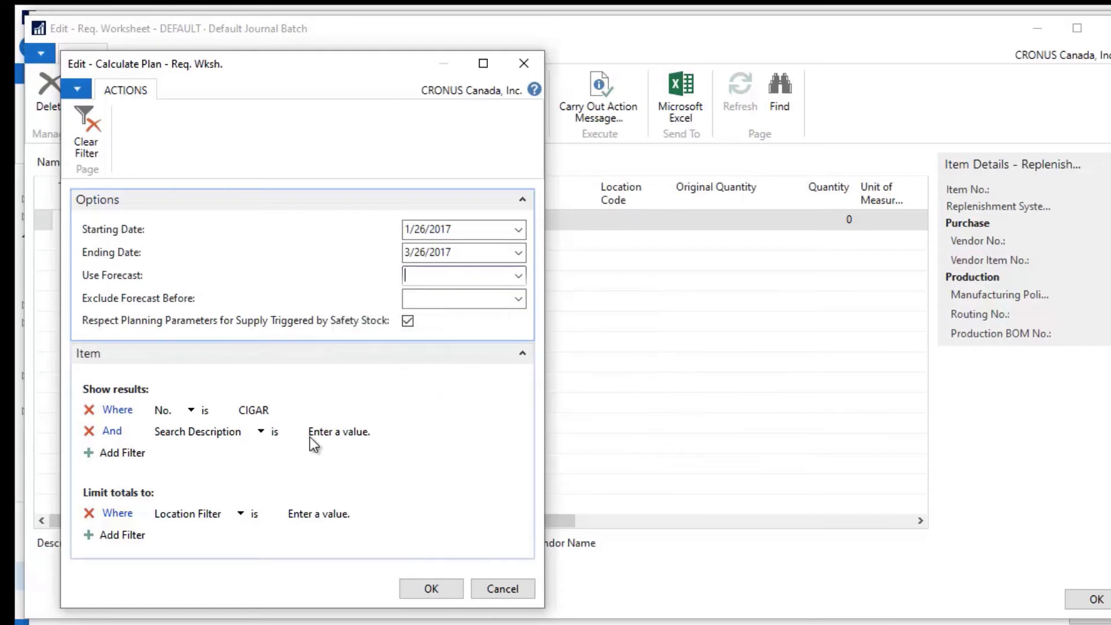
click(273, 412)
key(Delete)
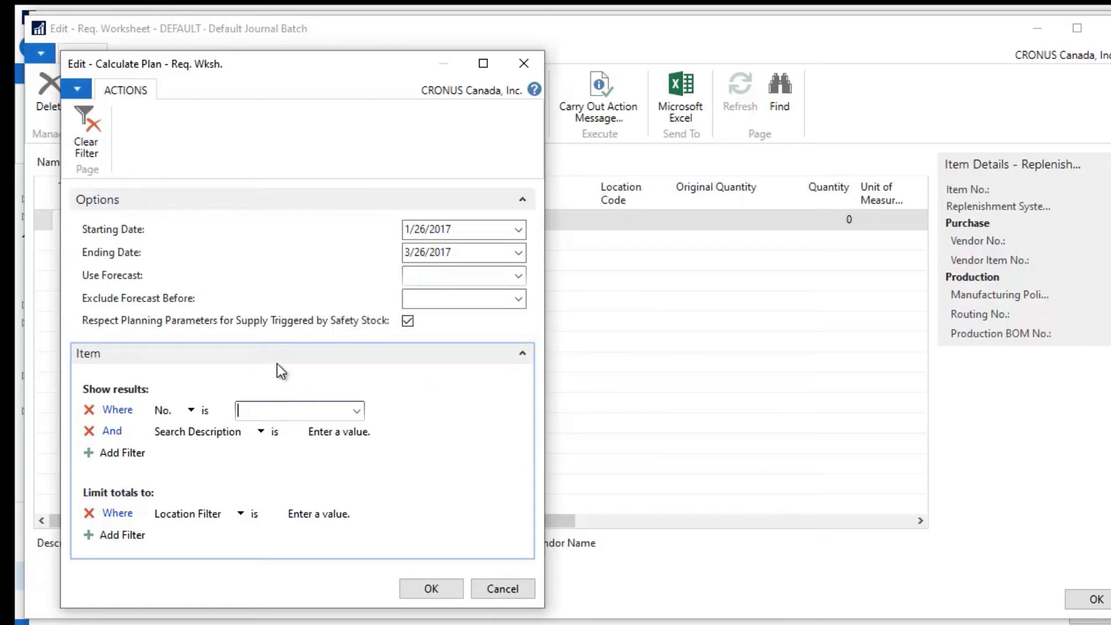
click(277, 374)
click(440, 589)
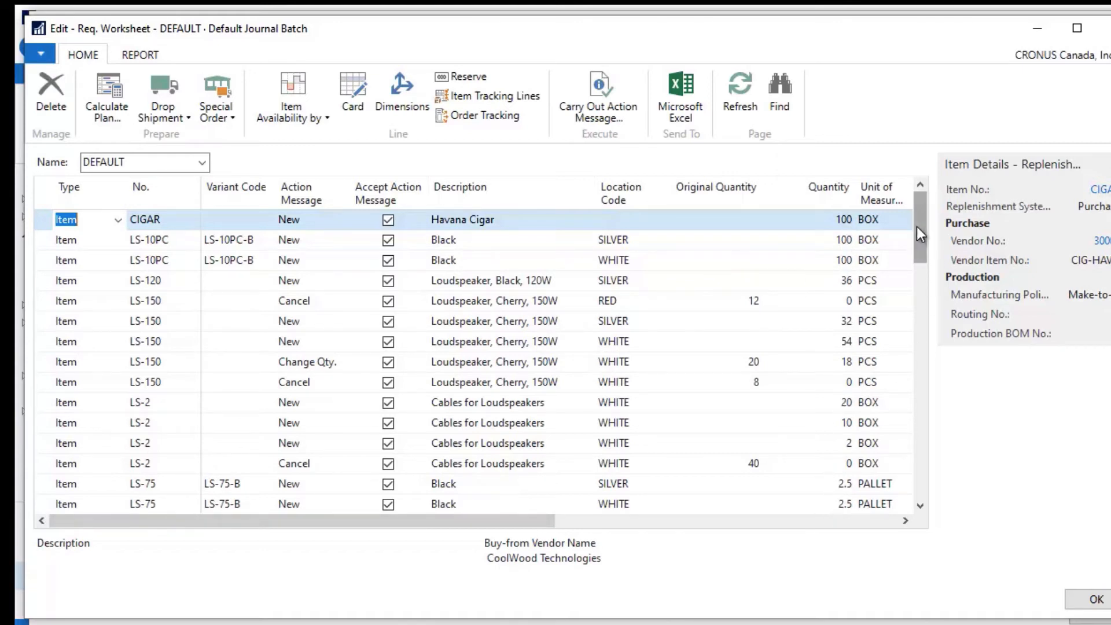
Step: Look over the planned lines, and delete all of them from the requisition worksheet
drag(918, 238, 873, 233)
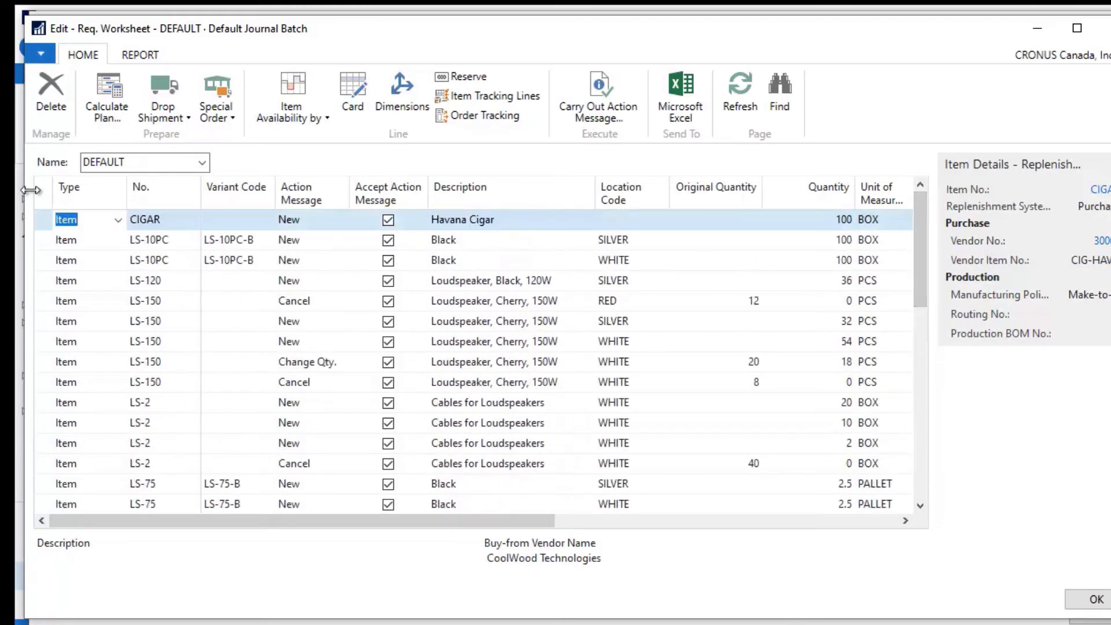
click(84, 226)
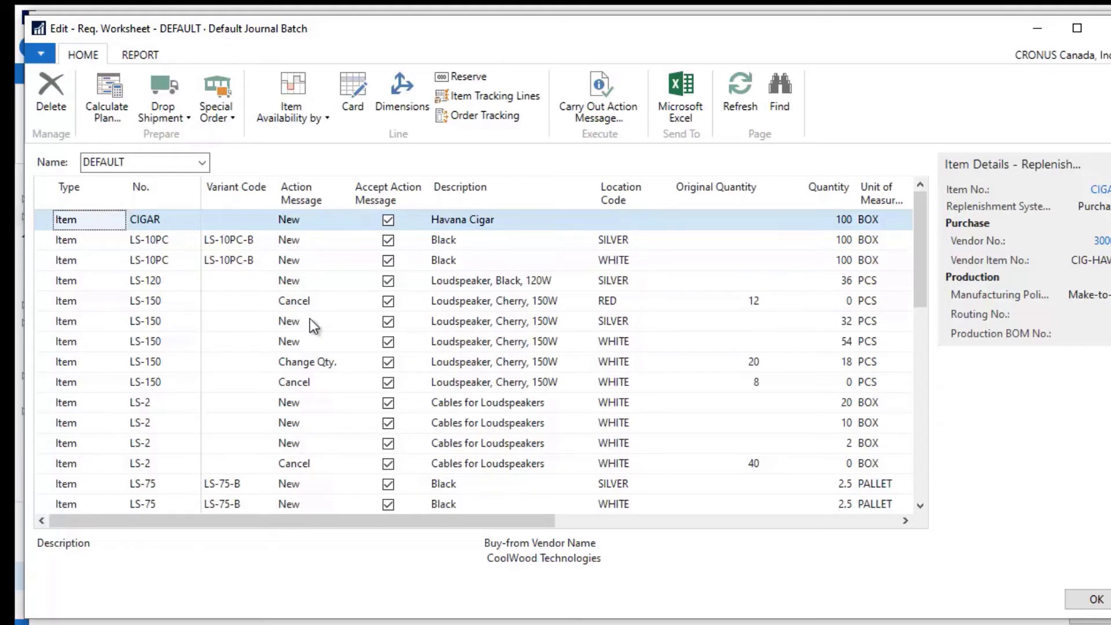
click(44, 199)
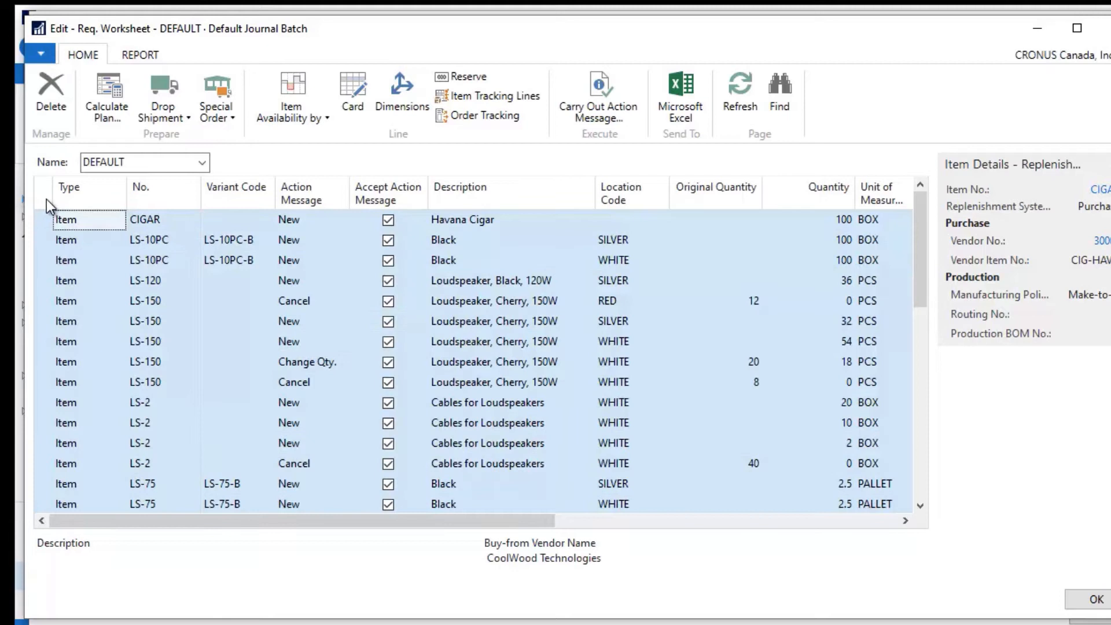
right_click(47, 244)
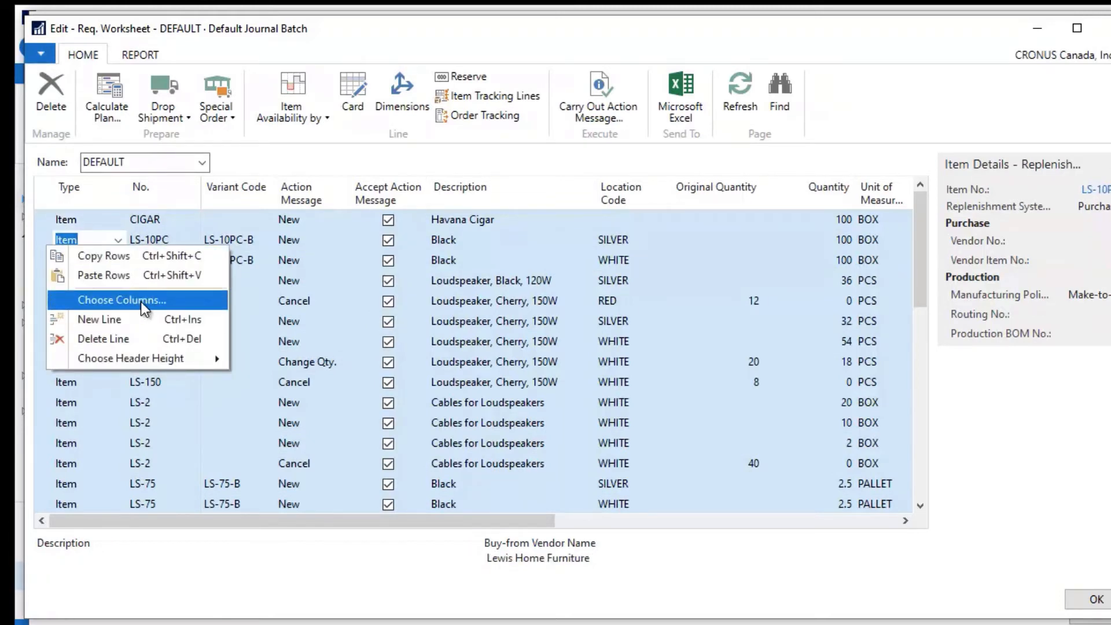
click(123, 340)
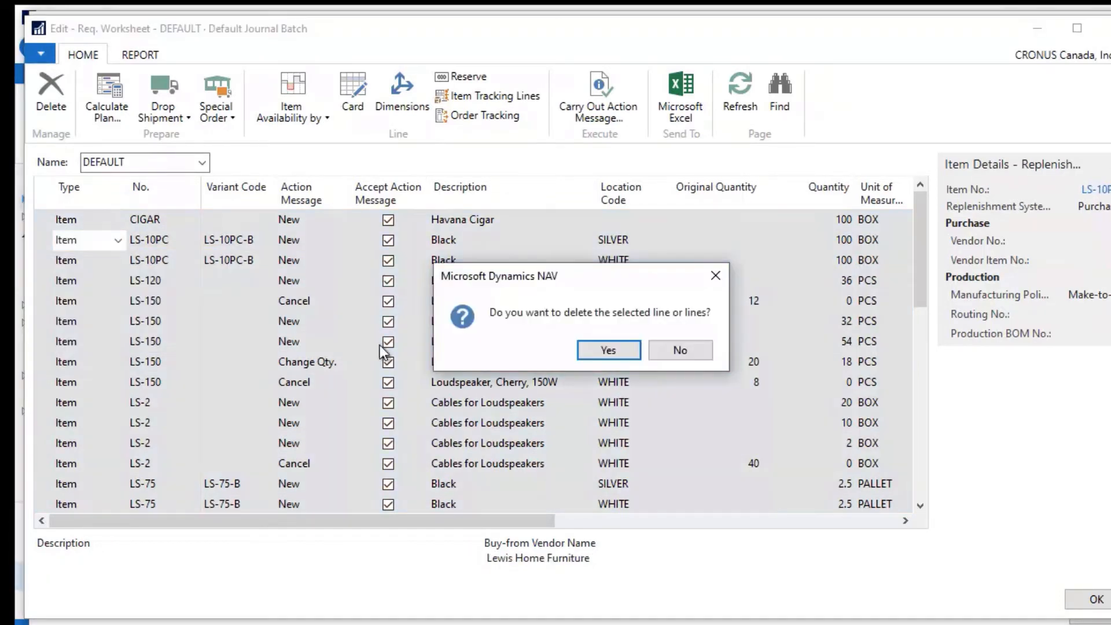
click(595, 351)
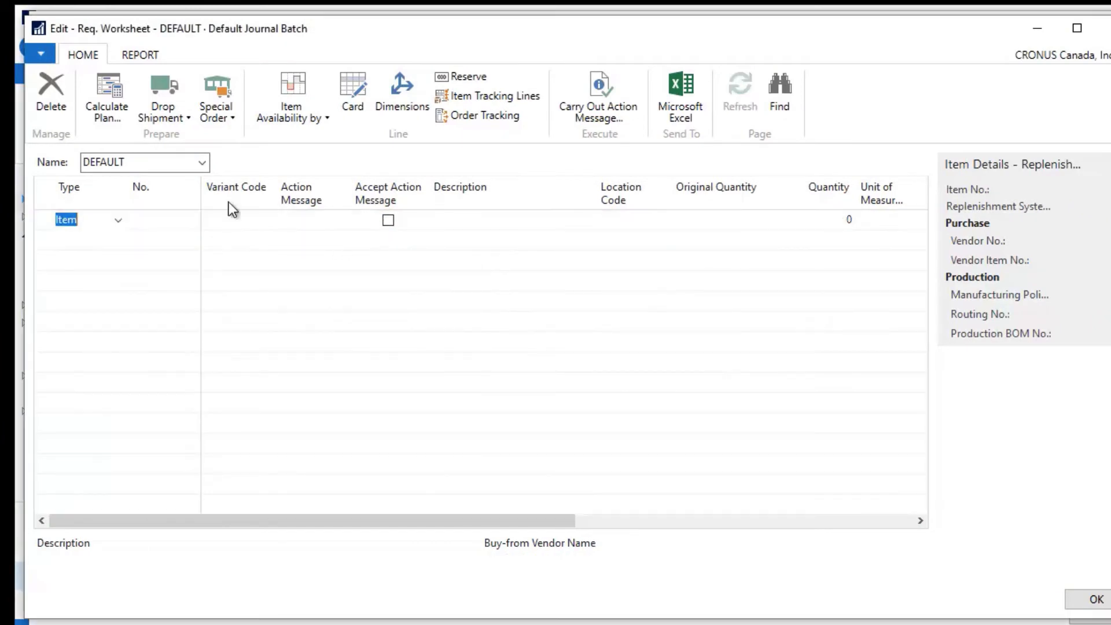
Step: Start a new plan calculation for the requisition worksheet and clear the forecast to use
click(109, 95)
click(422, 276)
double_click(422, 276)
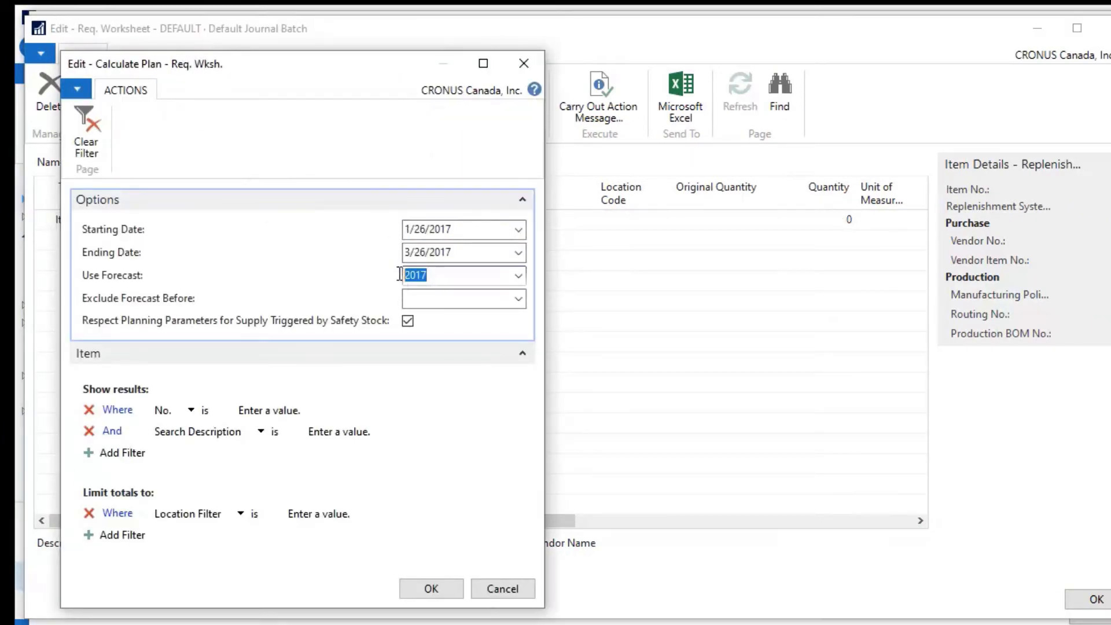
key(BackSpace)
click(285, 410)
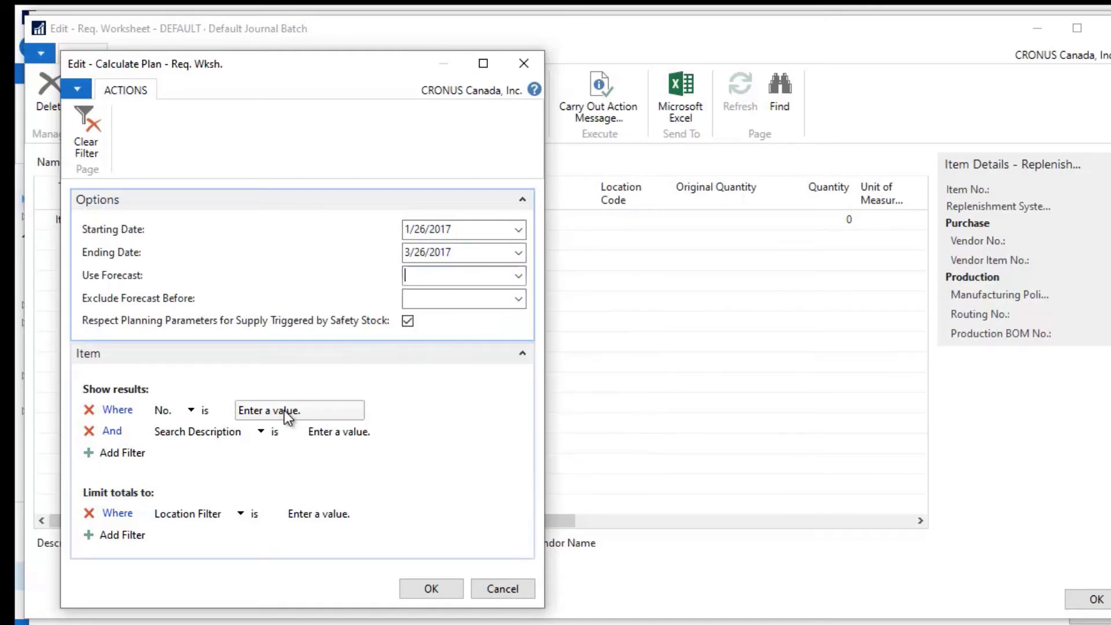
text(cigar)
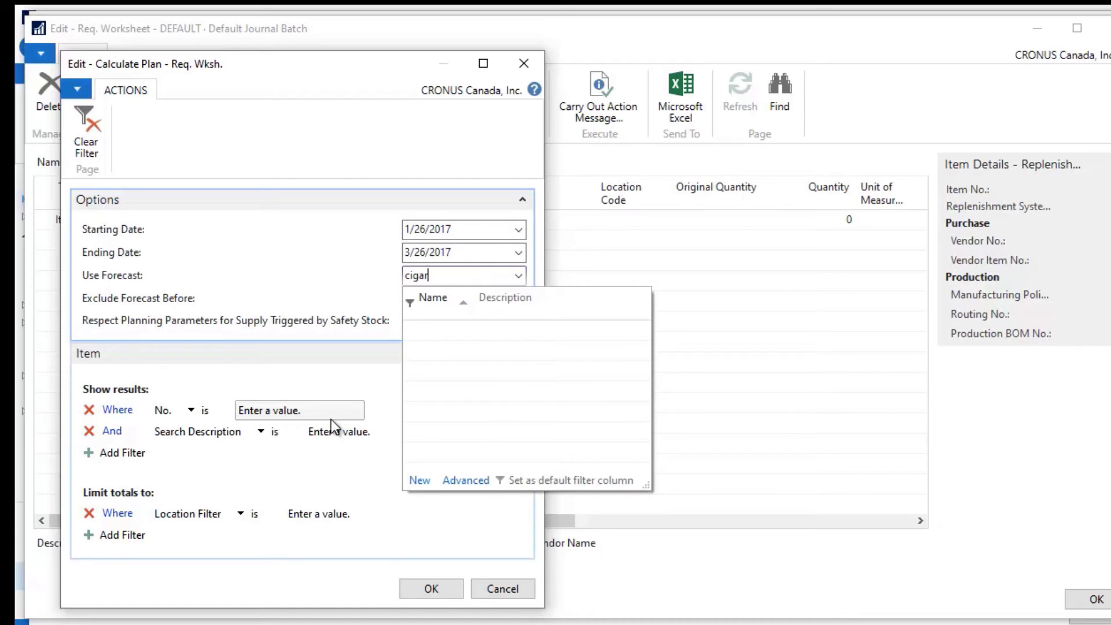
key(BackSpace)
key(BackSpace)
key(BackSpace)
key(BackSpace)
key(BackSpace)
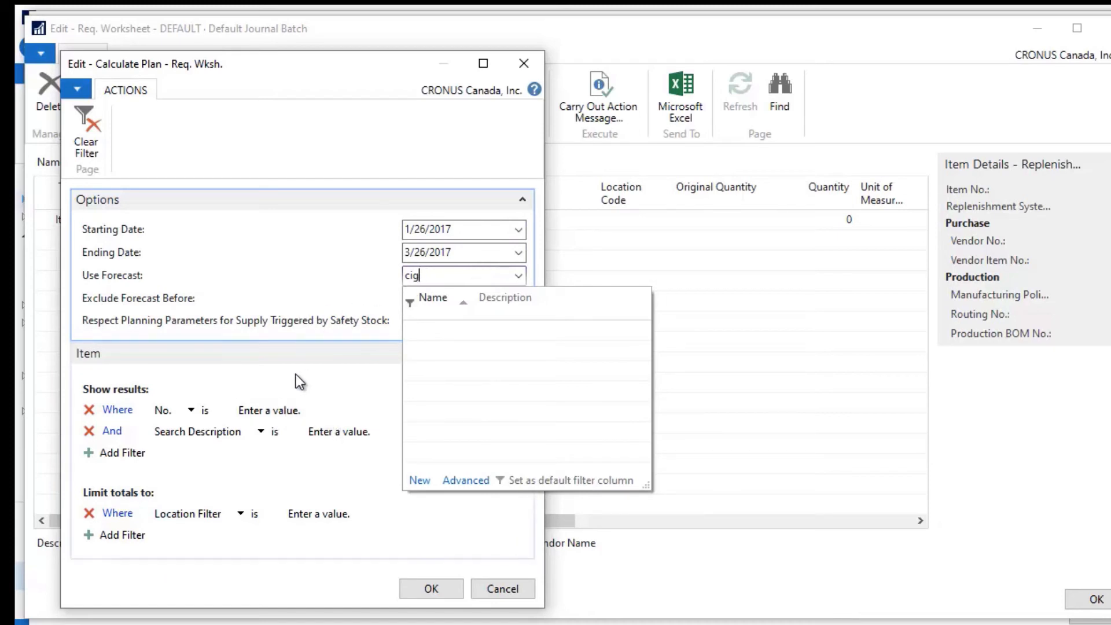
click(324, 378)
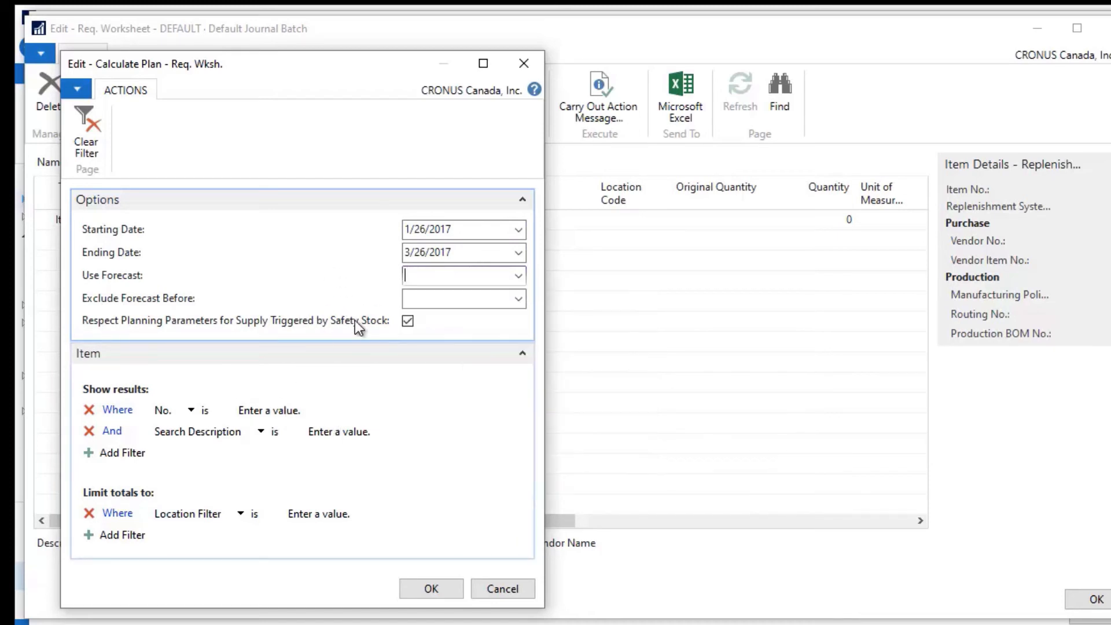
Step: Limit the plan to item number CIGAR and calculate it into the requisition worksheet
click(294, 416)
text(ci)
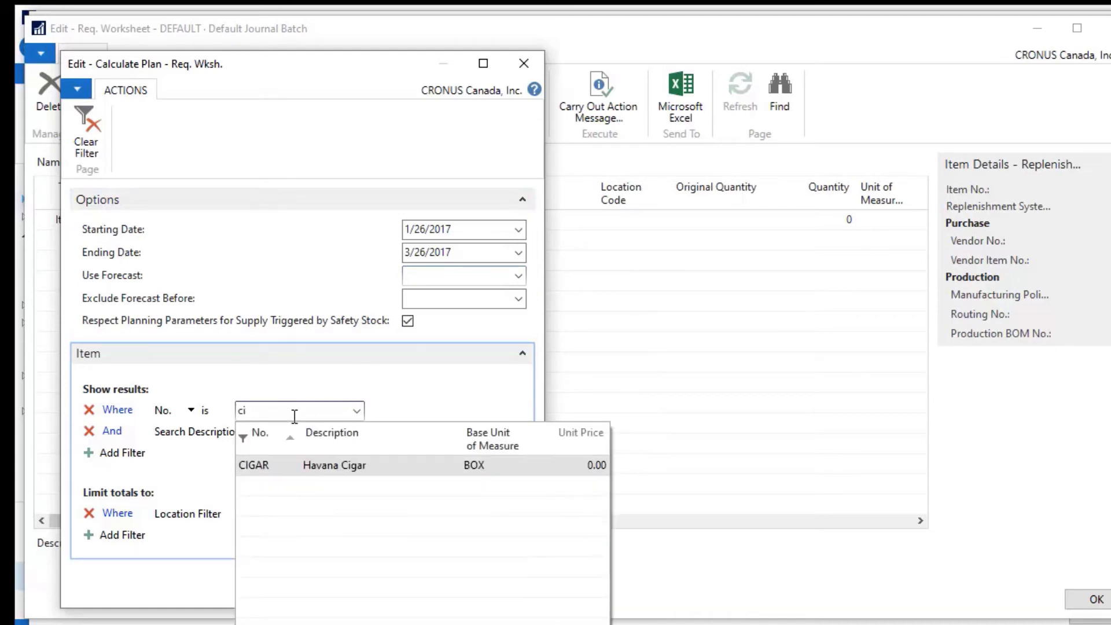
click(272, 469)
click(441, 591)
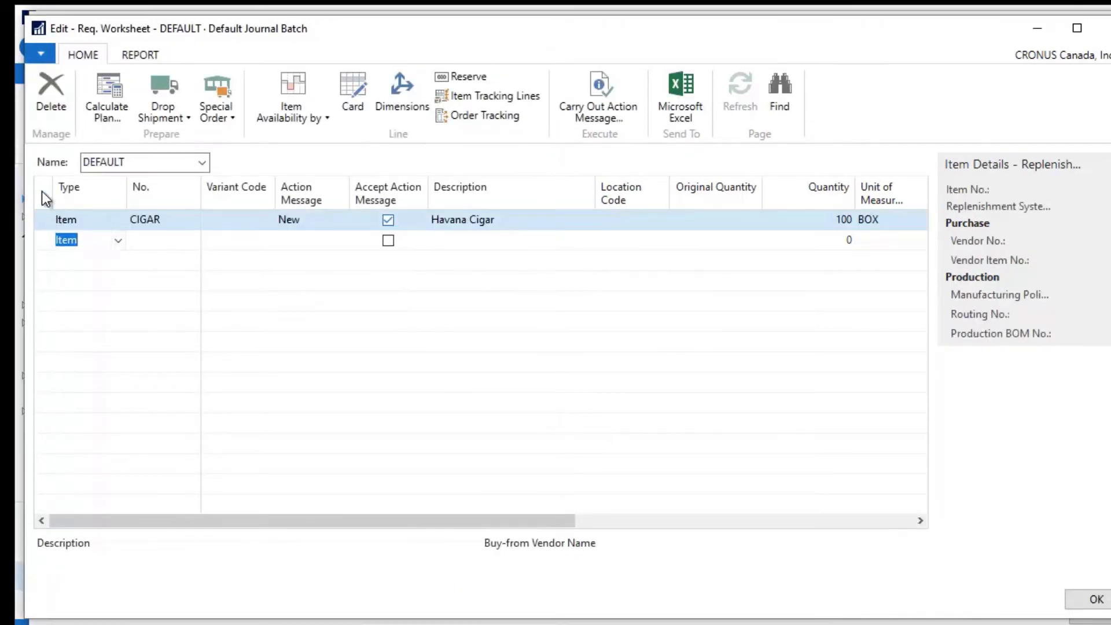
Step: Set the variant code of the Havana Cigar requisition line to BETTER
click(40, 223)
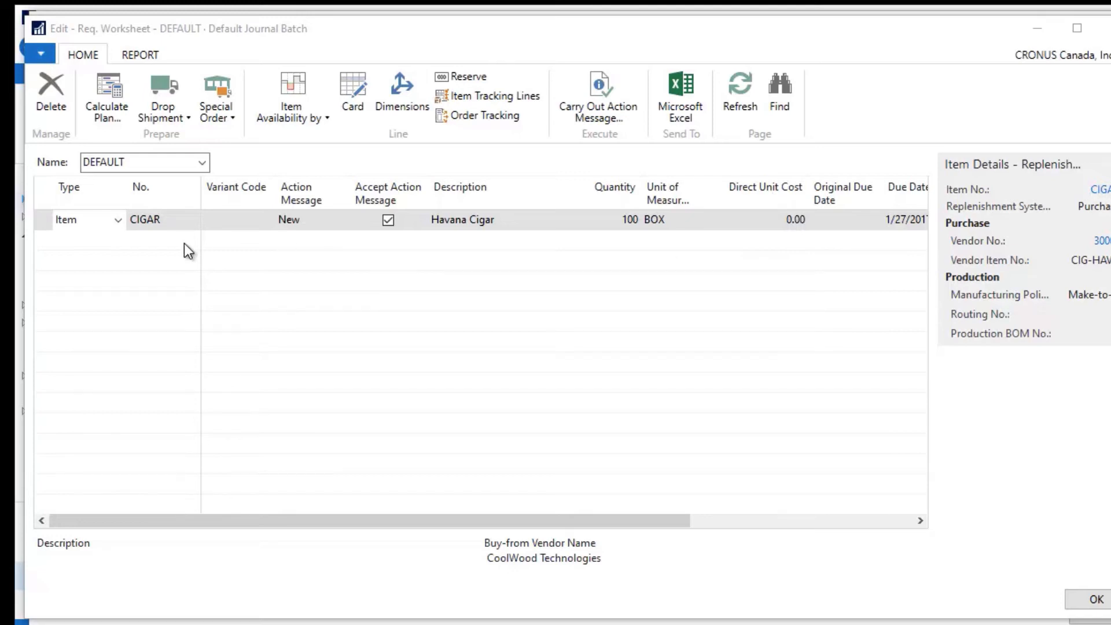
click(260, 219)
click(266, 221)
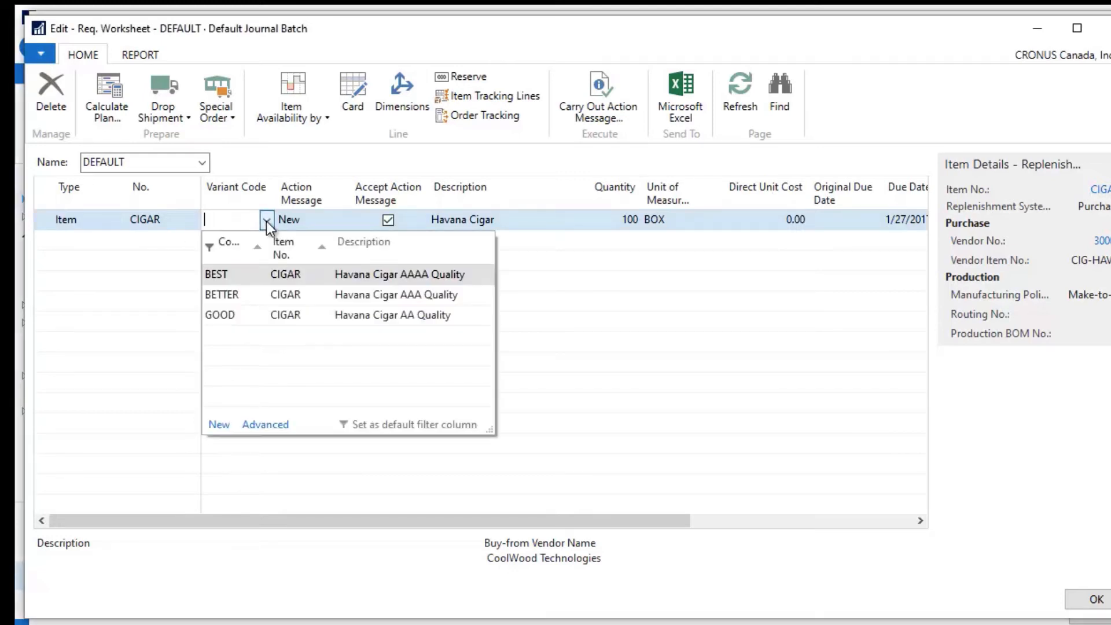
click(231, 295)
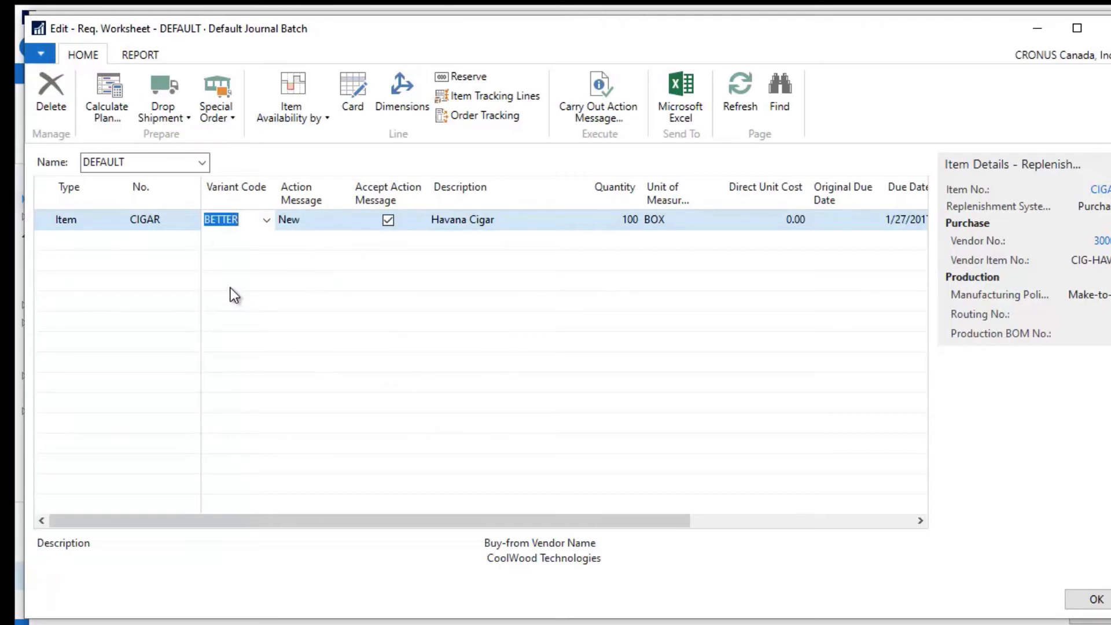
Step: Confirm the BETTER variant on the requisition line, then widen the Description column and review the line's cost and vendor details
key(Tab)
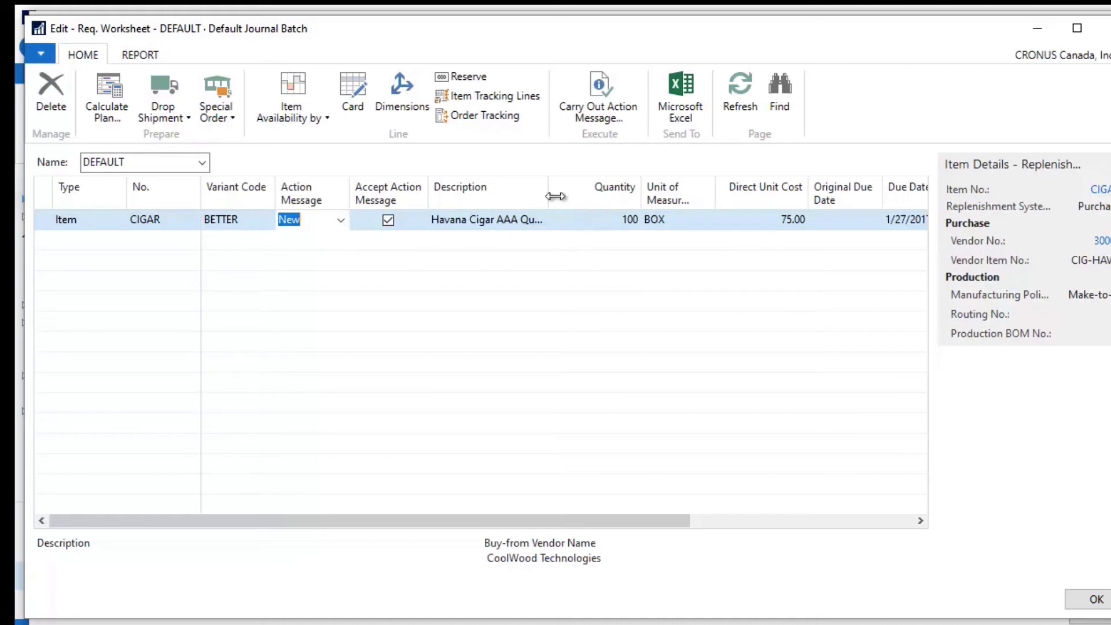
drag(546, 193, 569, 194)
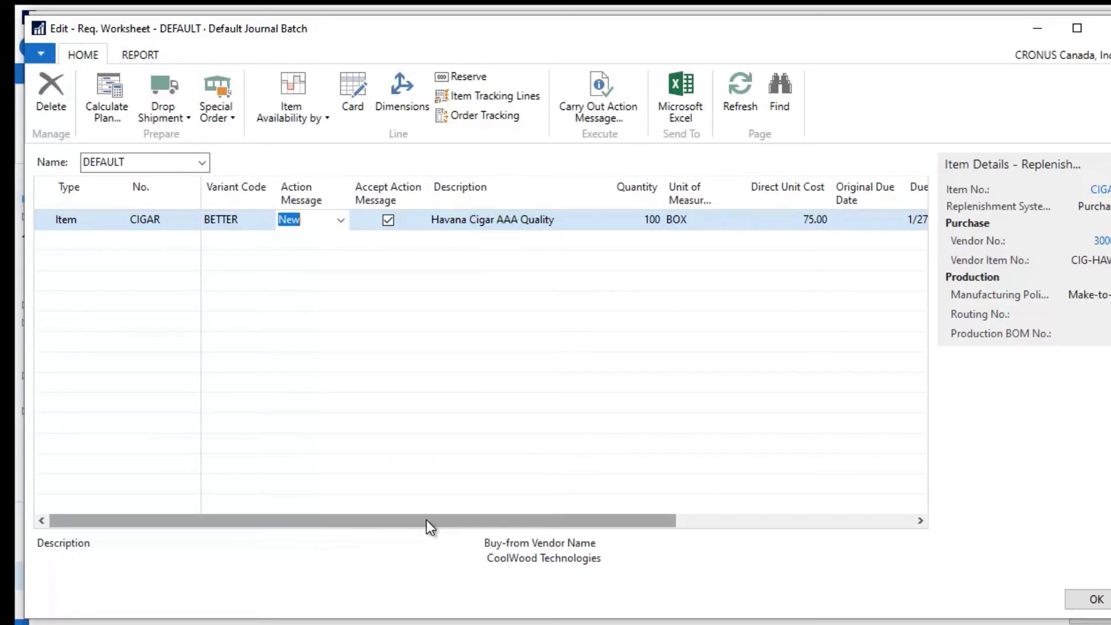
drag(426, 519, 697, 515)
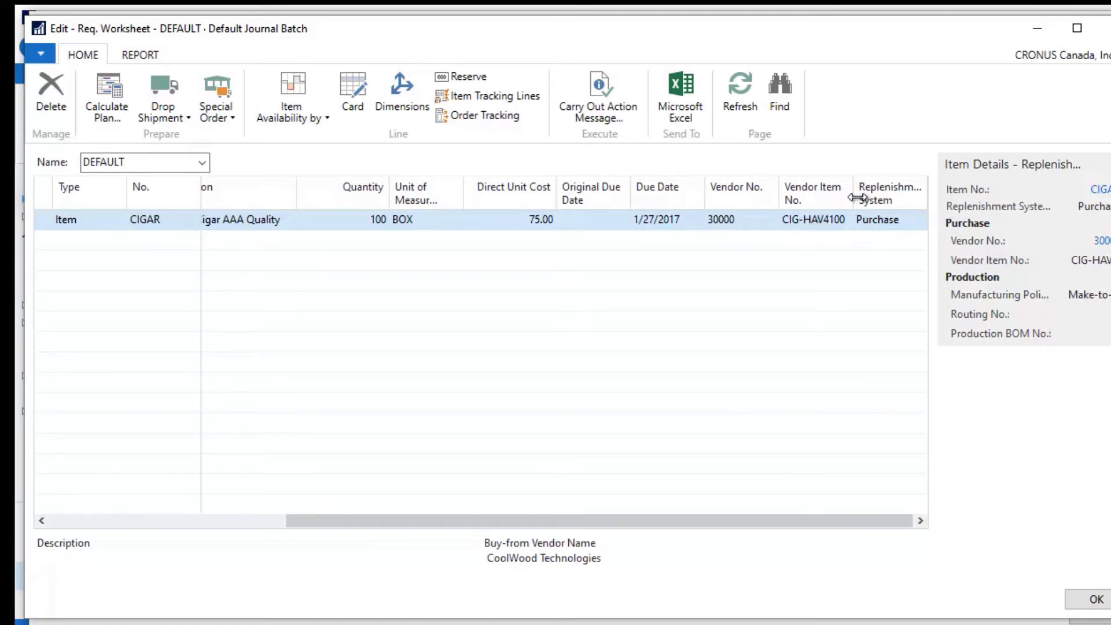
drag(859, 198, 865, 198)
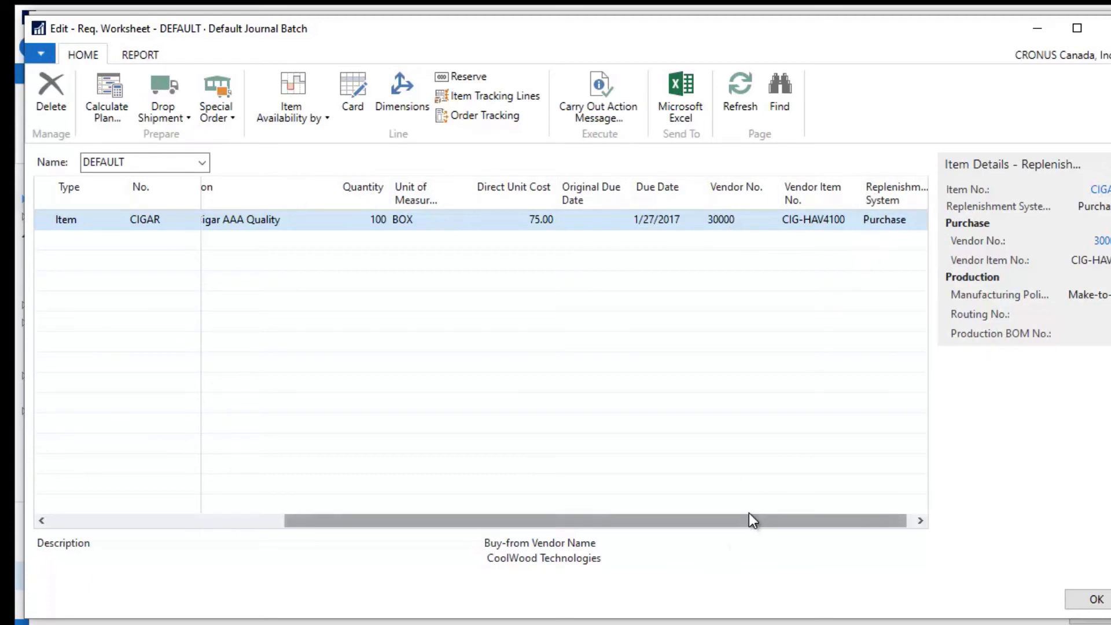
drag(759, 519, 364, 547)
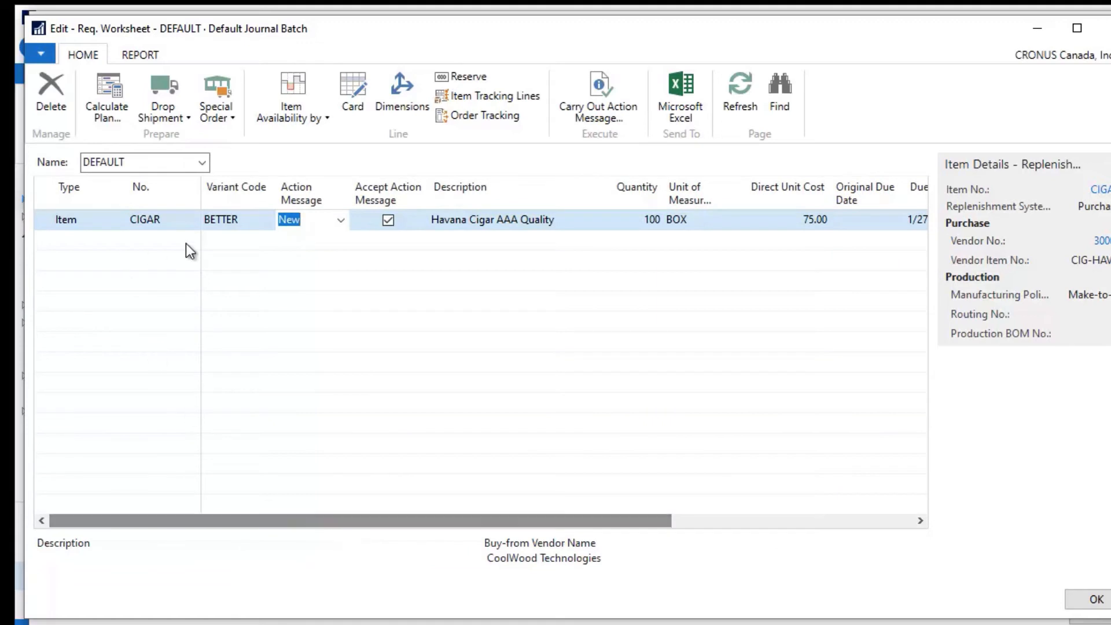
Step: Carry out the action message for the Havana Cigar requisition line without printing orders
click(47, 220)
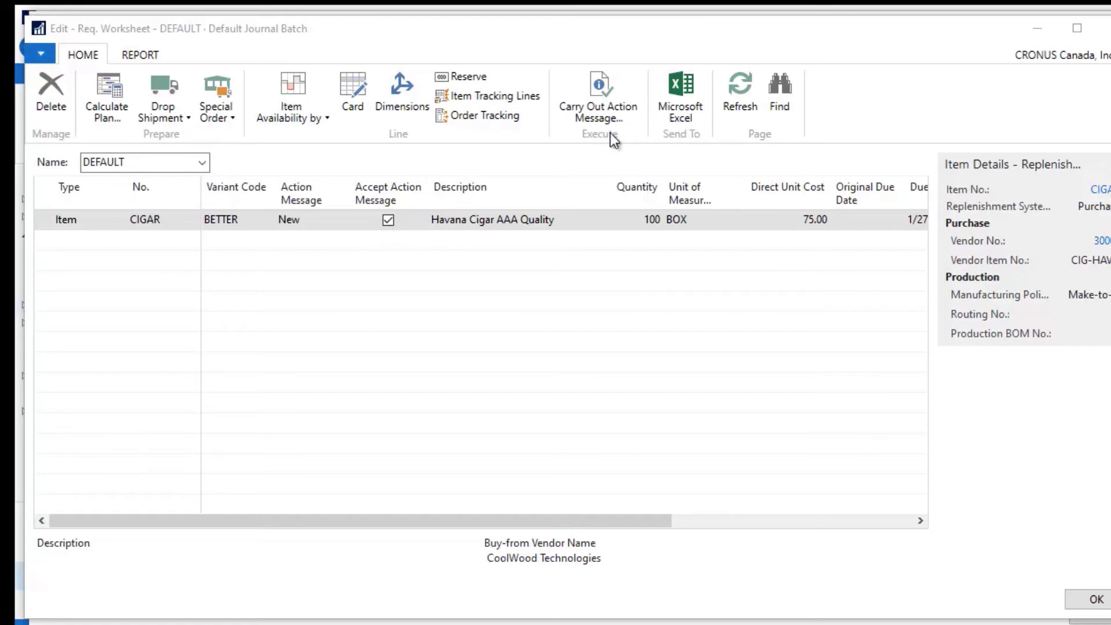
click(609, 98)
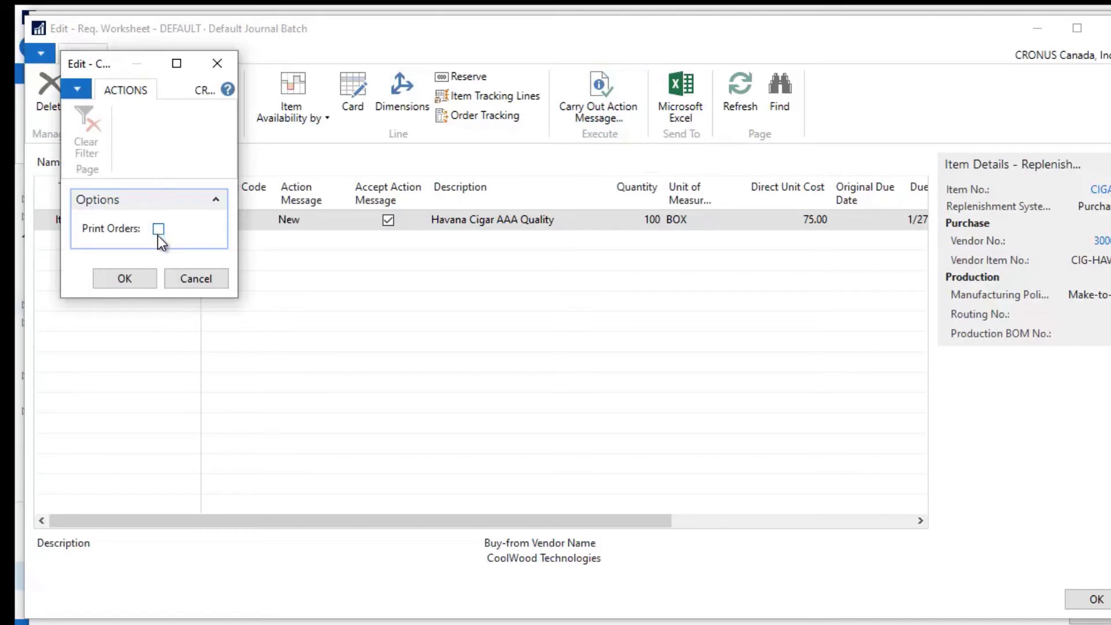
click(141, 279)
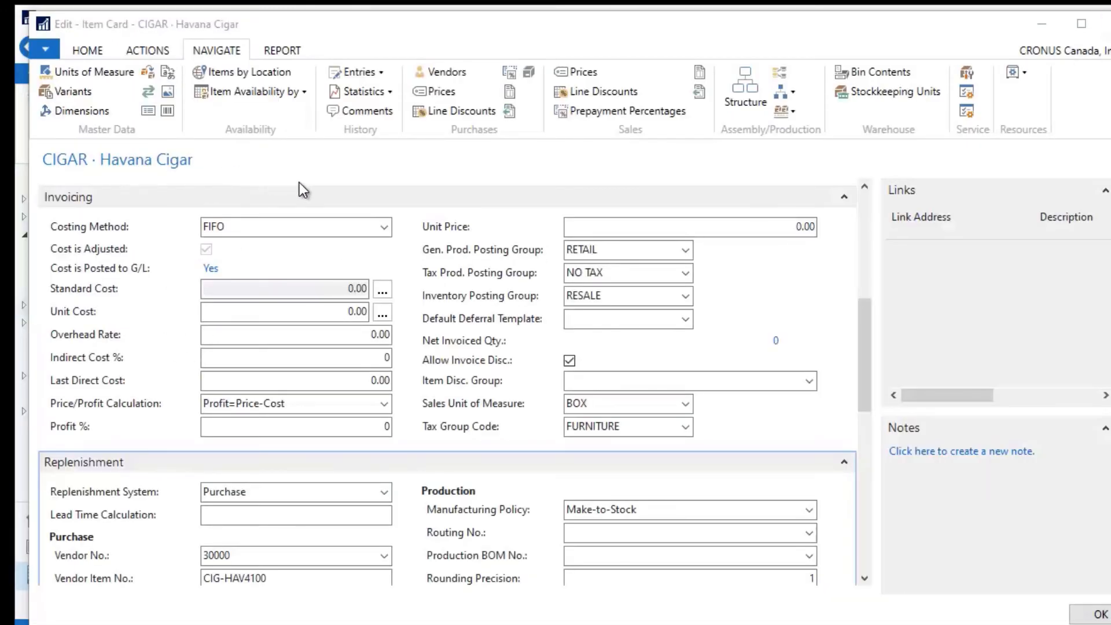
Step: Open the Havana Cigar's purchase order document from its item card, and widen the Description column on the order lines
click(226, 52)
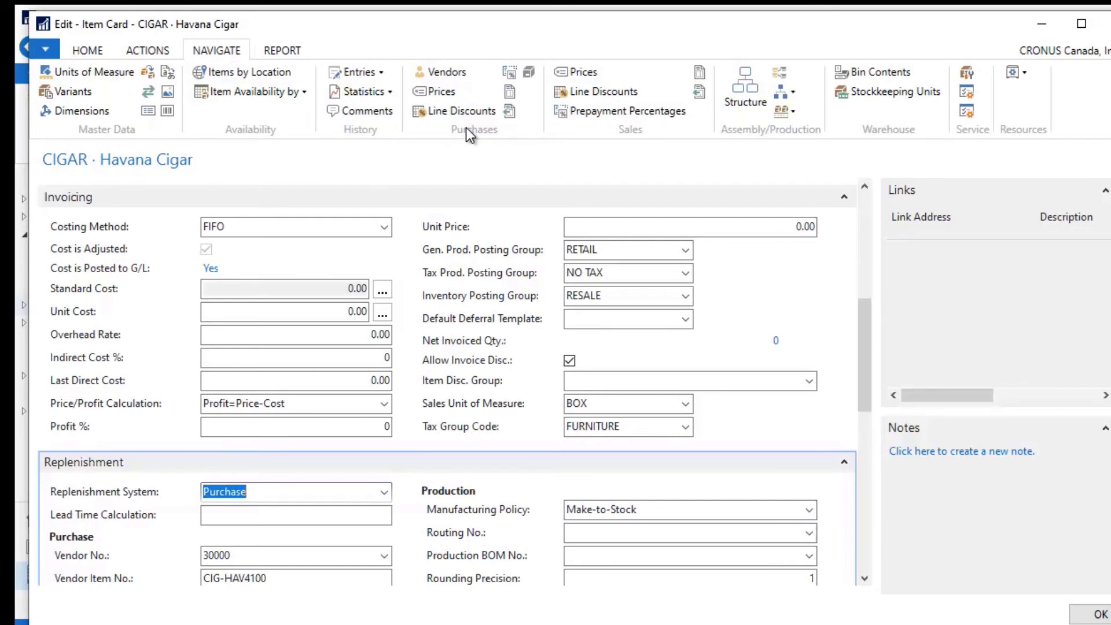
click(509, 92)
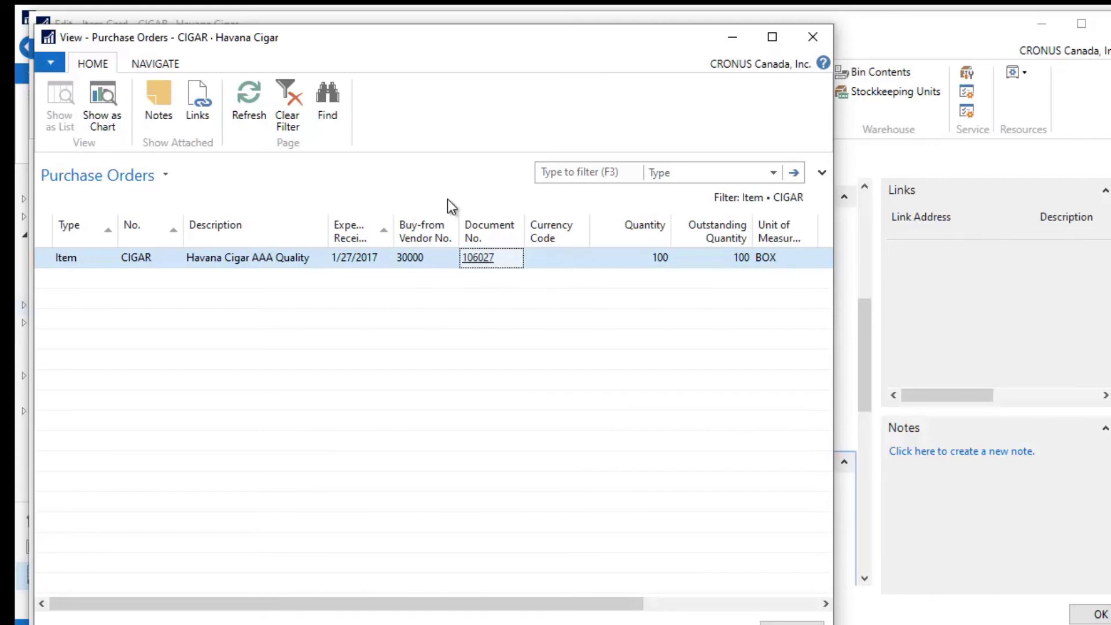
click(162, 64)
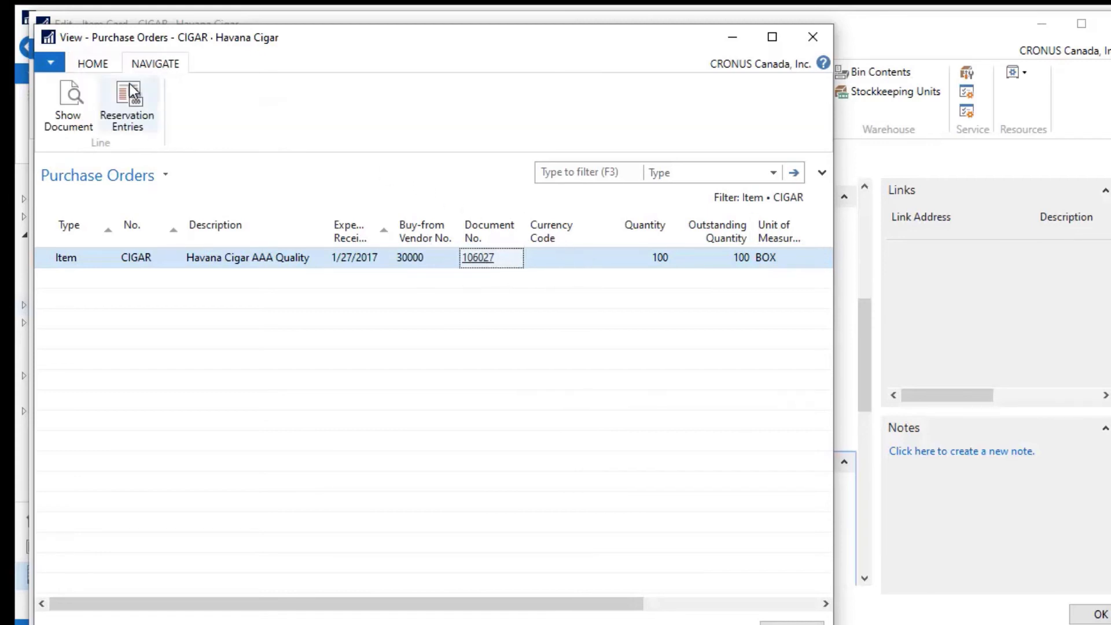
click(70, 98)
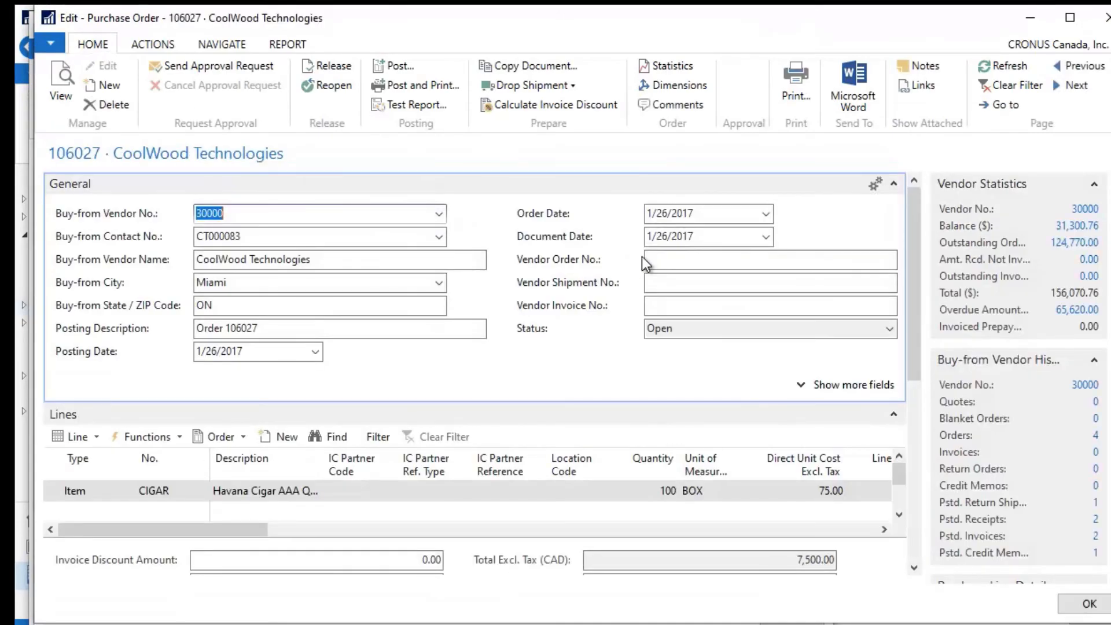
drag(915, 214, 908, 247)
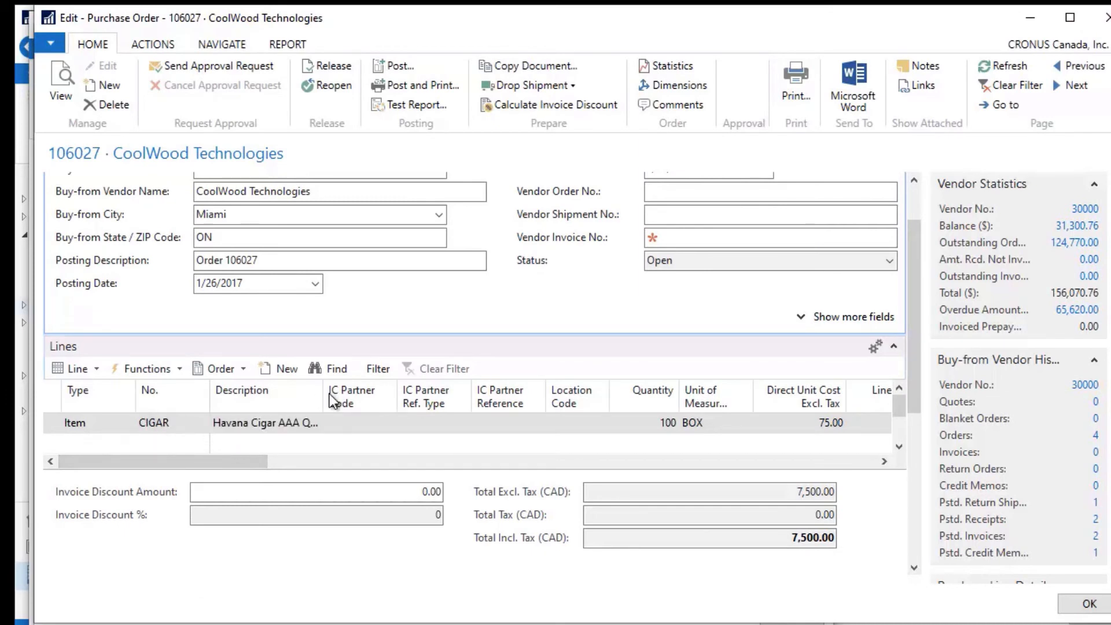
drag(320, 395, 333, 396)
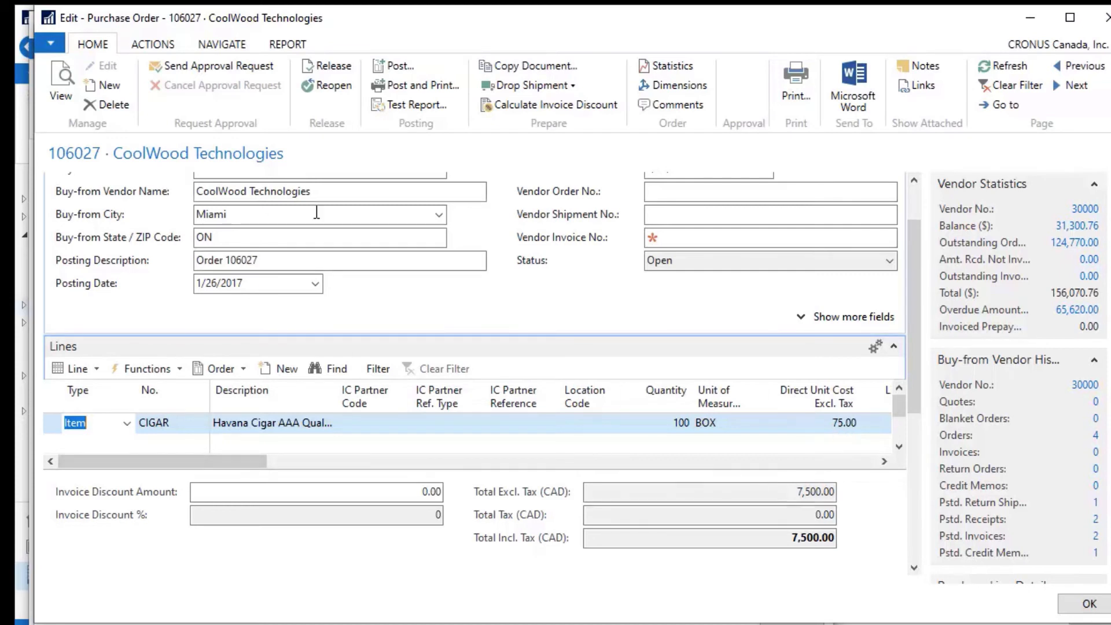
scroll(346, 252, up, 2)
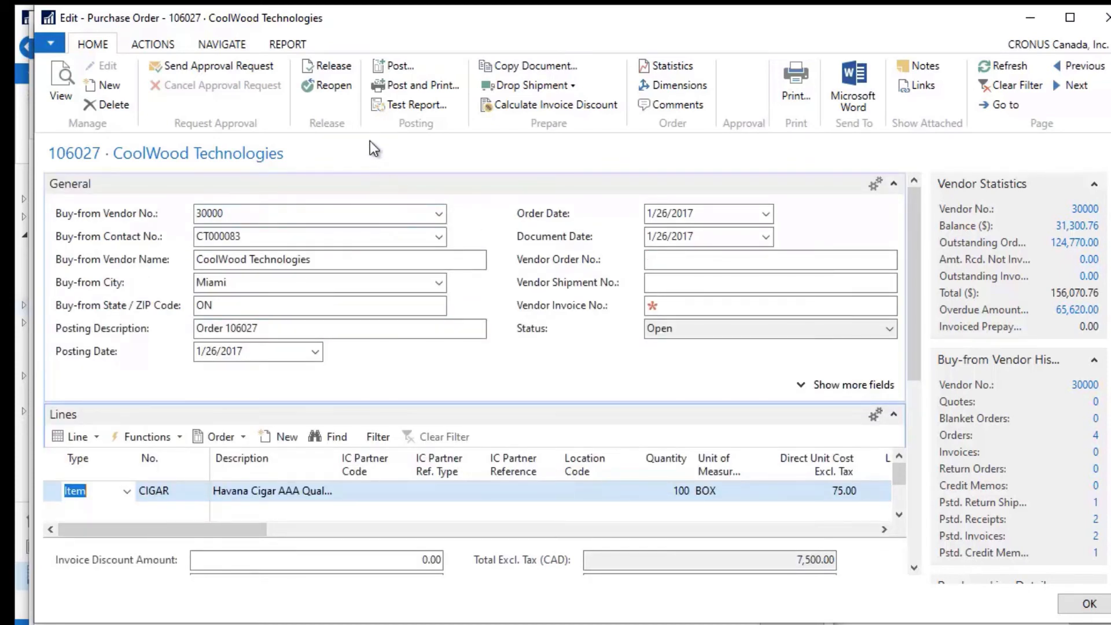
Step: Preview the printed purchase order, check its item line and totals, and close the preview
click(797, 98)
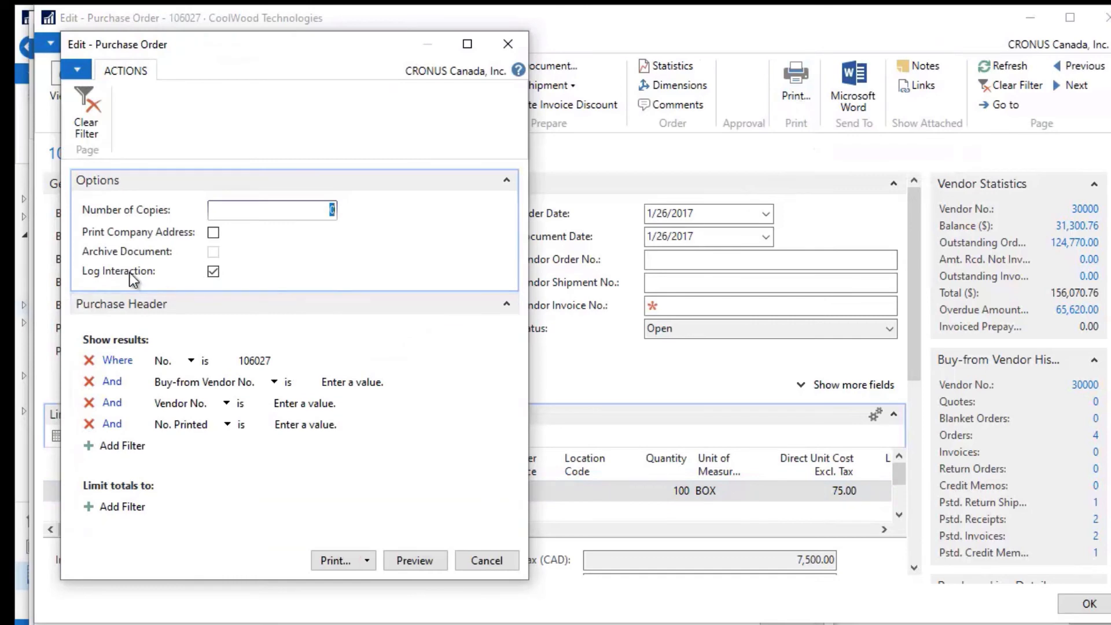
click(425, 560)
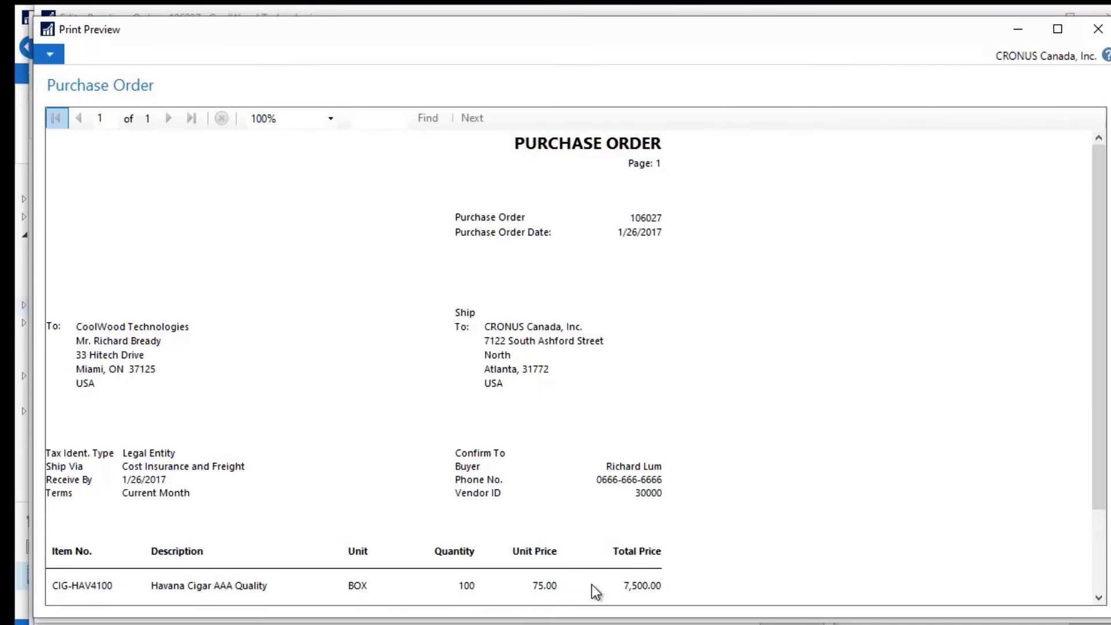
scroll(732, 449, down, 1)
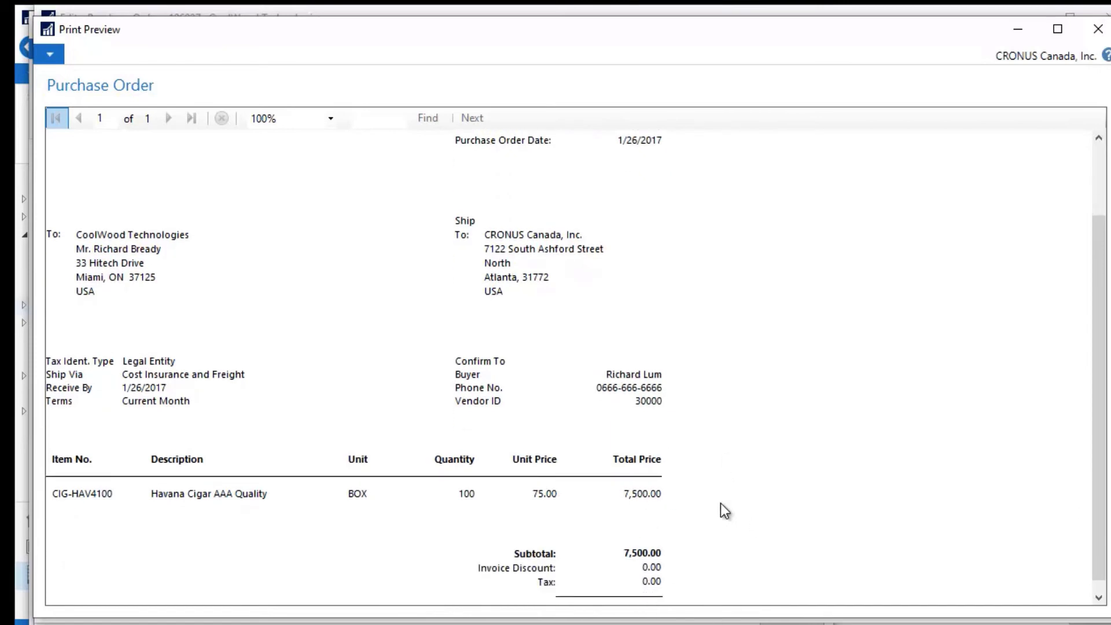
click(1098, 29)
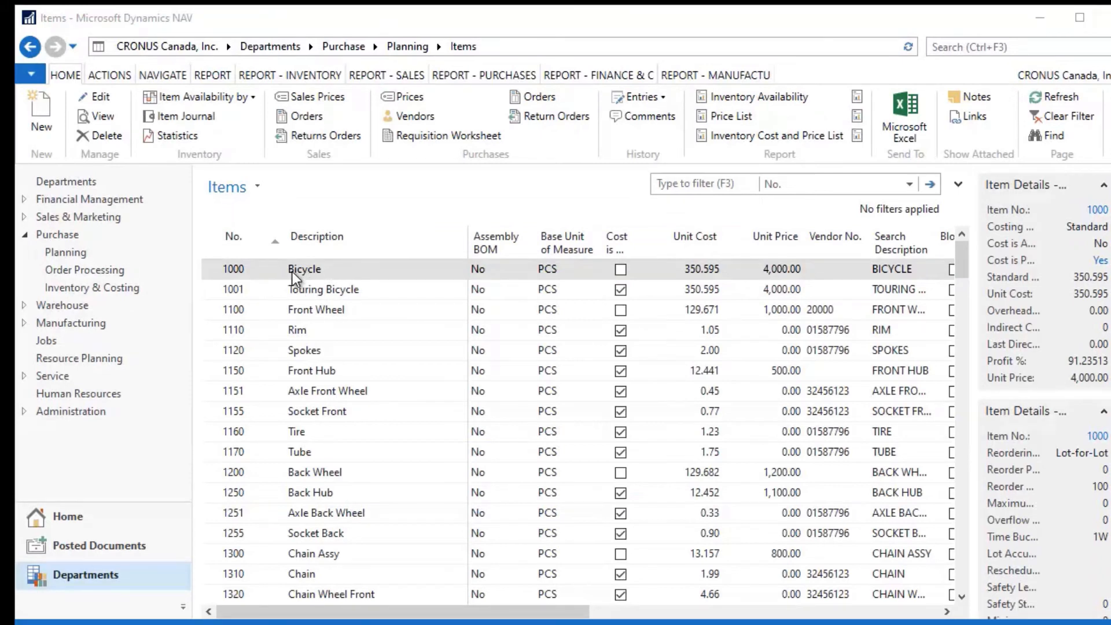
Step: Open the item card of the Bicycle, item 1000, and review its replenishment settings
double_click(220, 271)
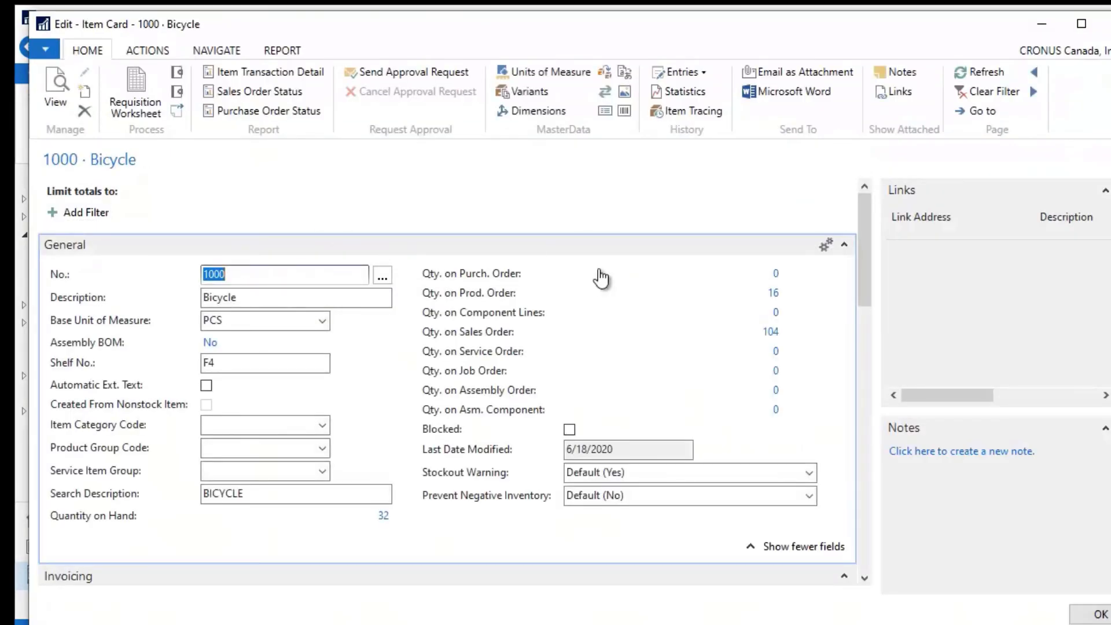
drag(866, 233, 868, 352)
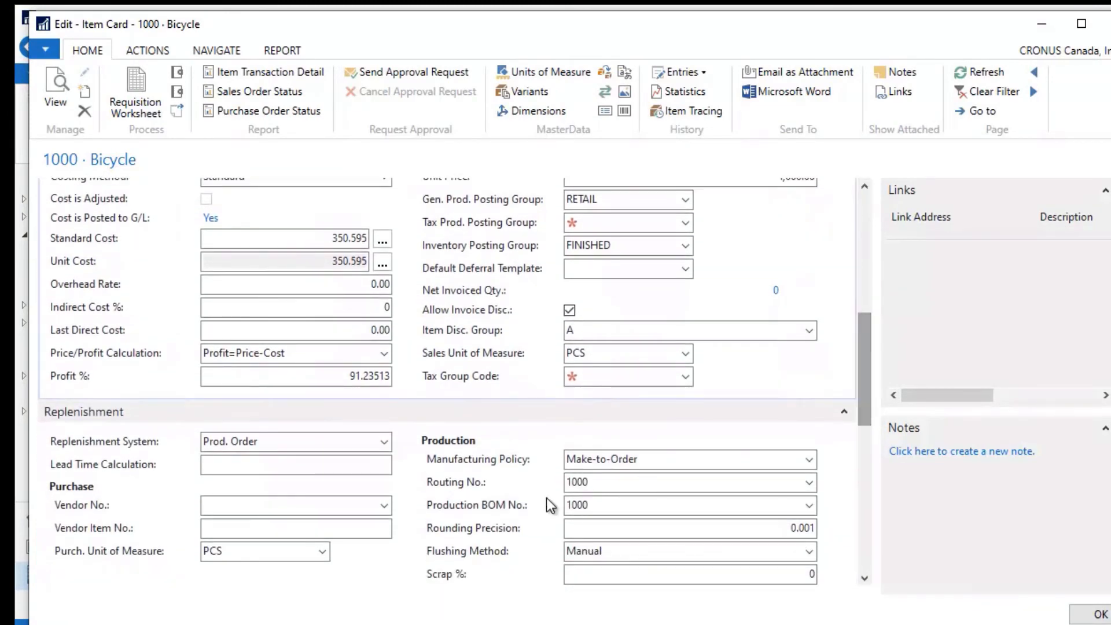
click(283, 446)
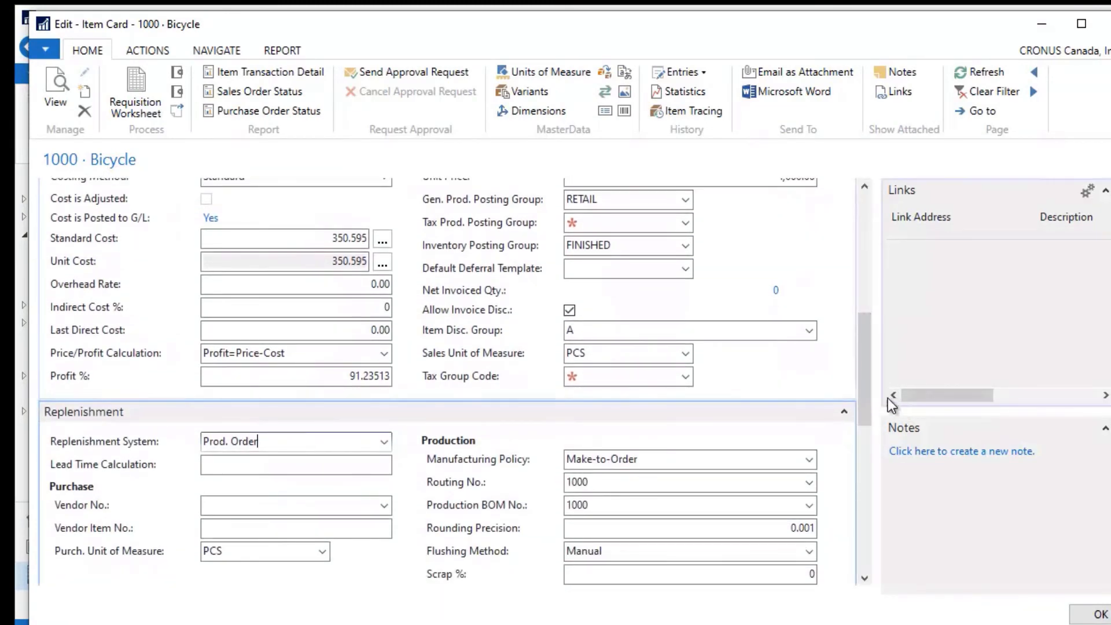
drag(866, 367, 866, 287)
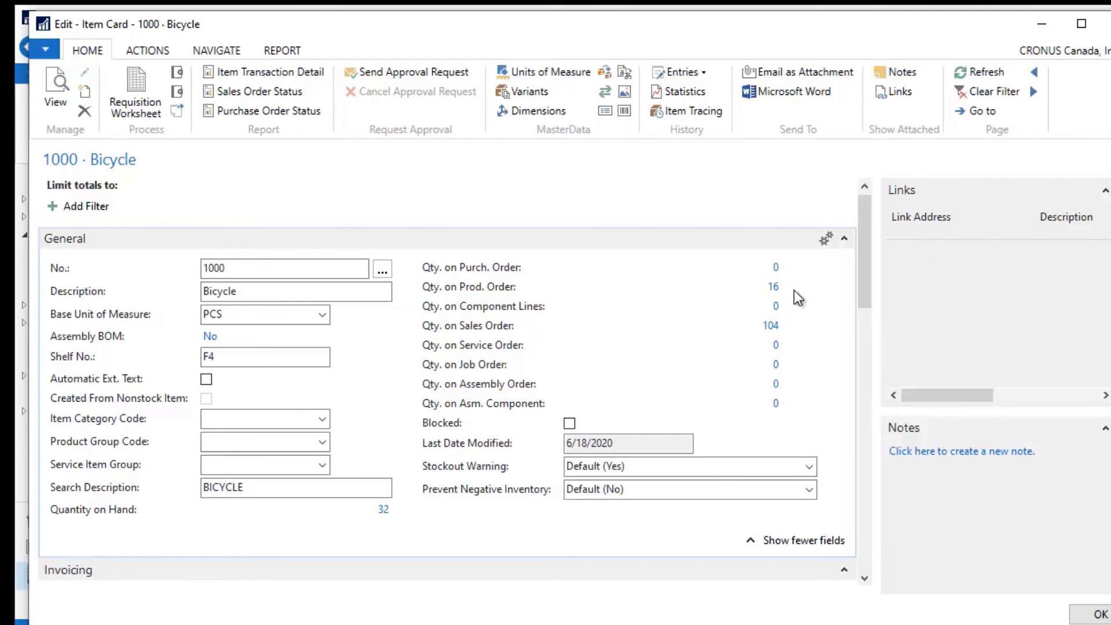
Step: Look up the production order lines behind the Bicycle's quantity on production order, and close the item card
click(774, 287)
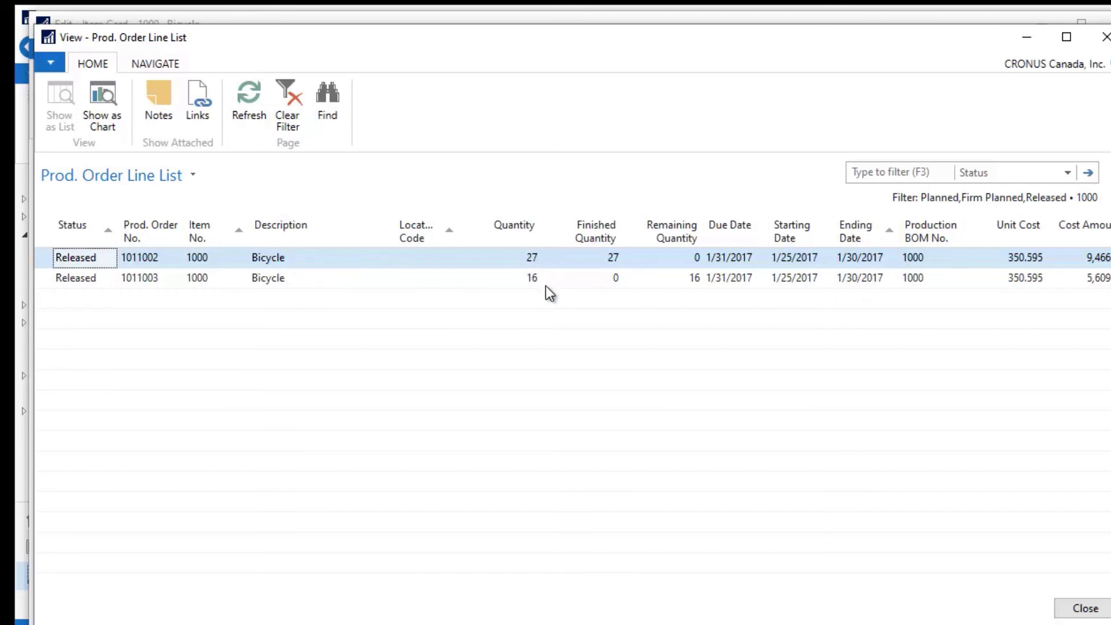
click(1085, 608)
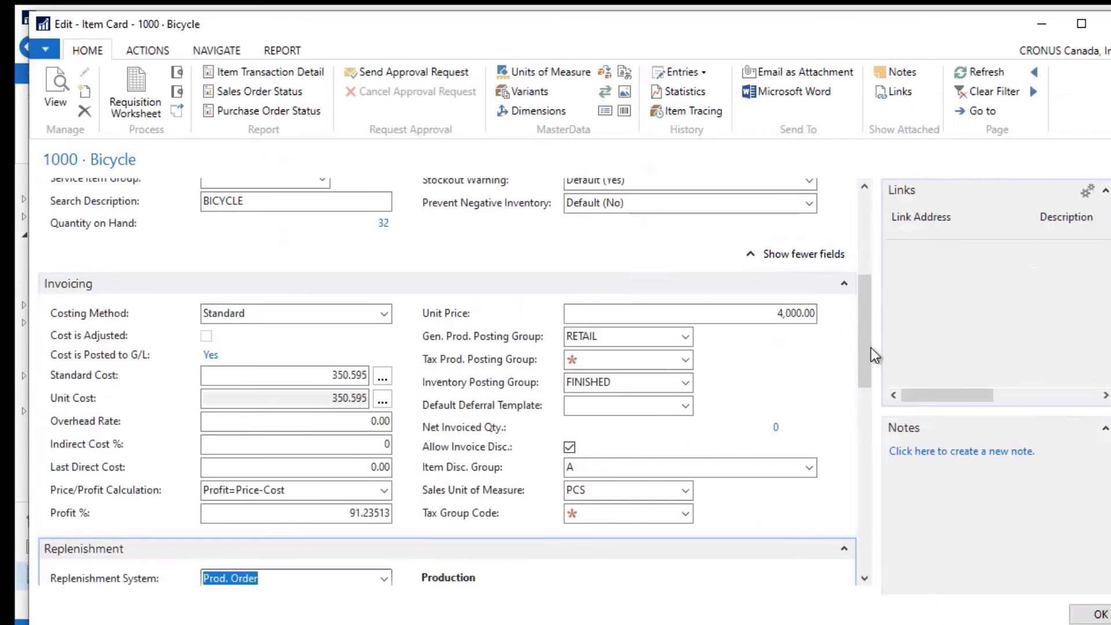
drag(865, 365, 848, 298)
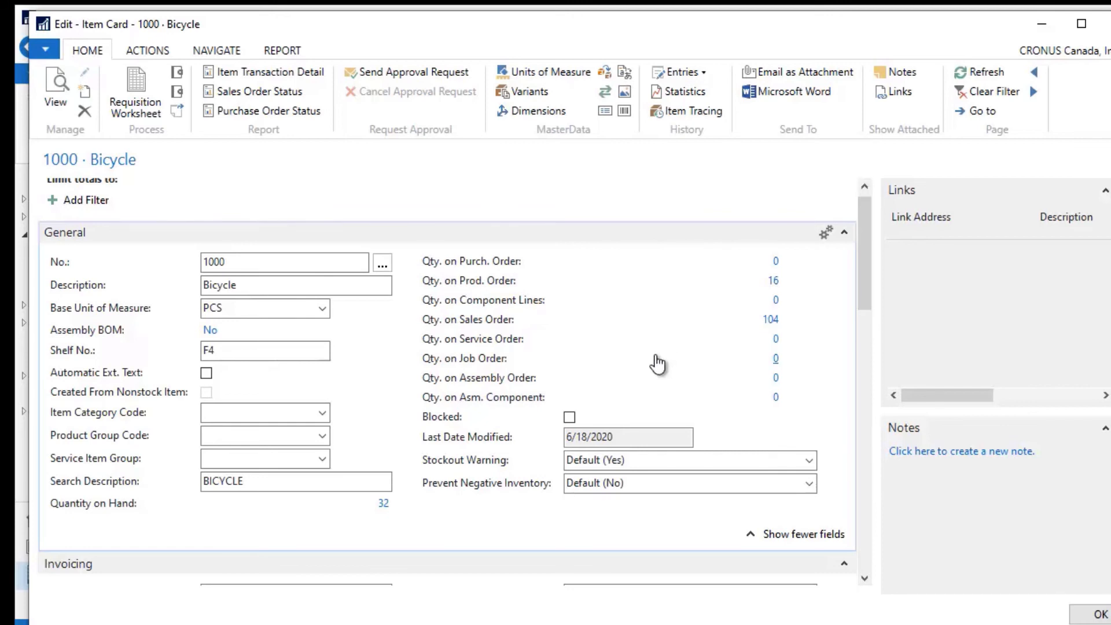
scroll(656, 363, up, 1)
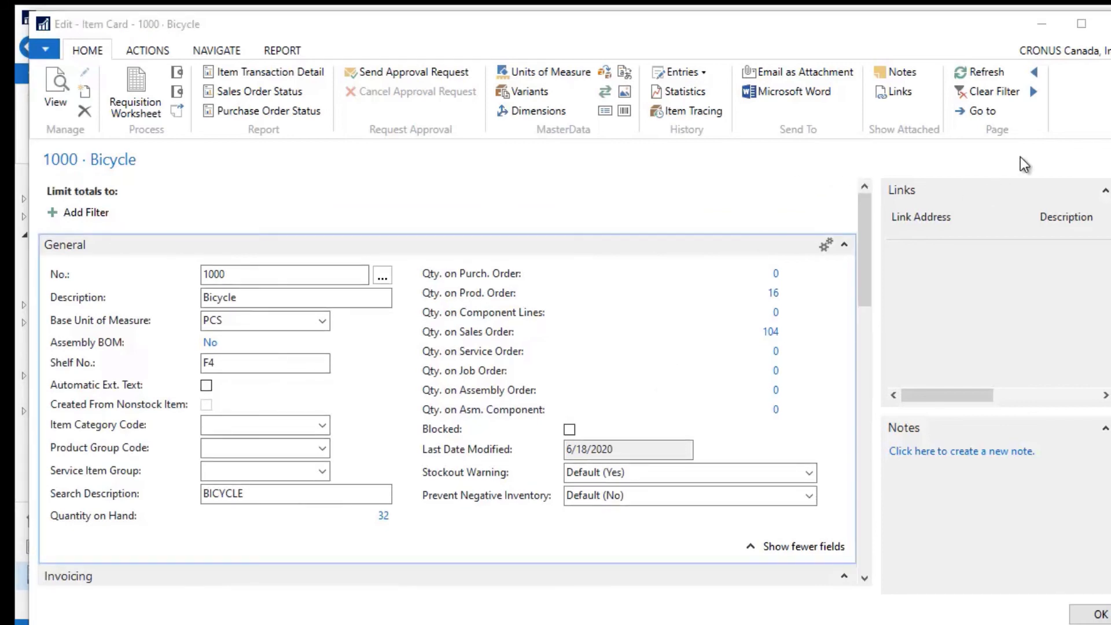
click(1107, 32)
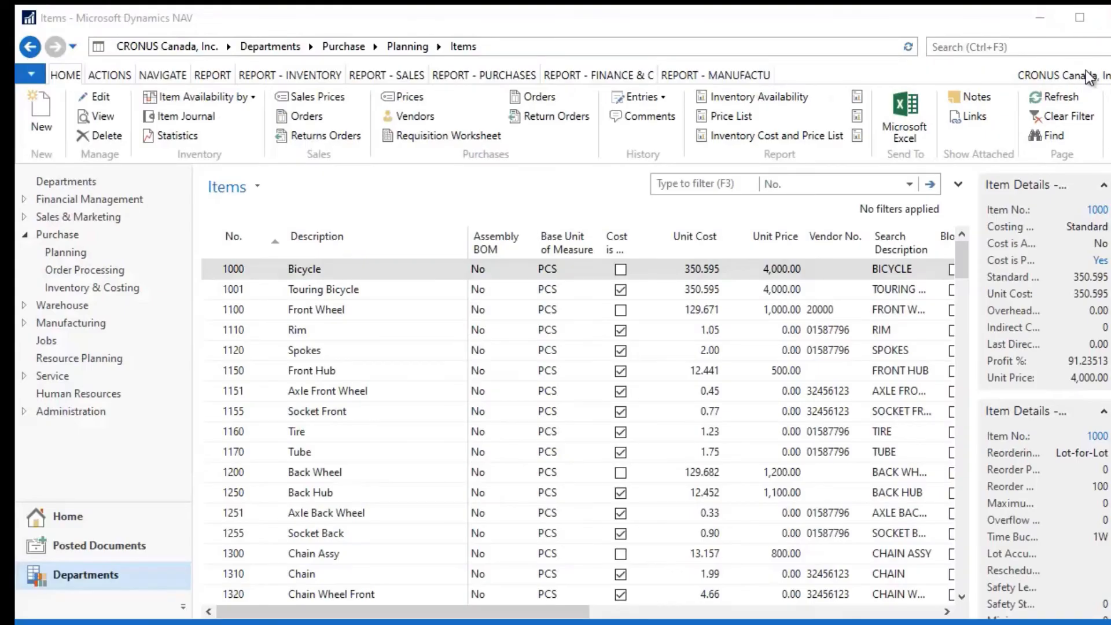
Step: Go back to the departments overview and open the planning worksheet from Manufacturing planning
click(26, 51)
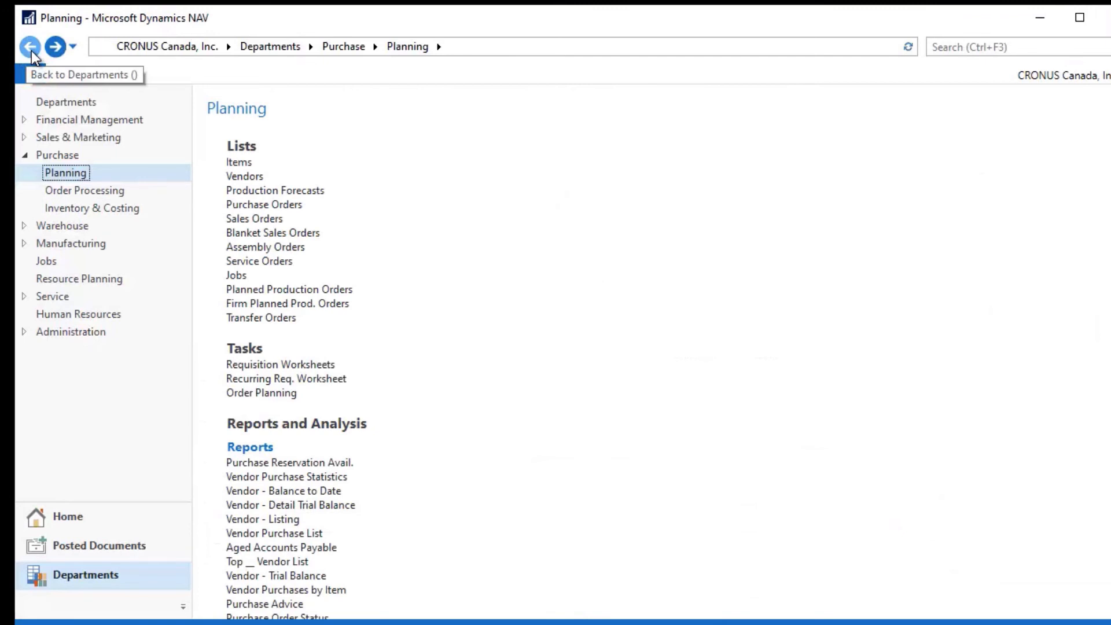
click(31, 50)
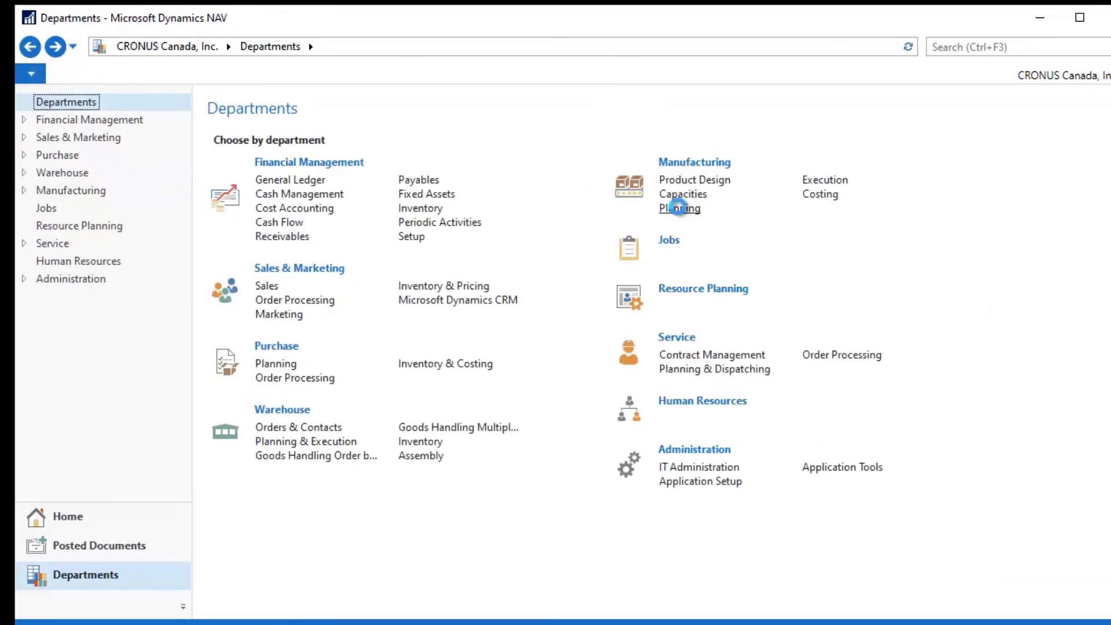
click(680, 210)
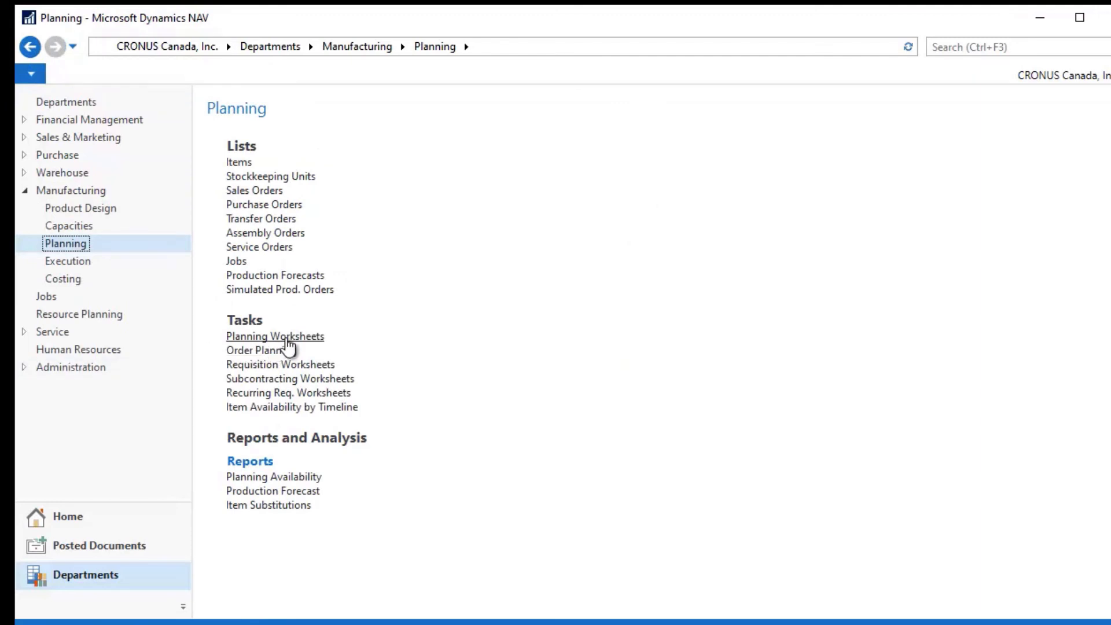
click(287, 340)
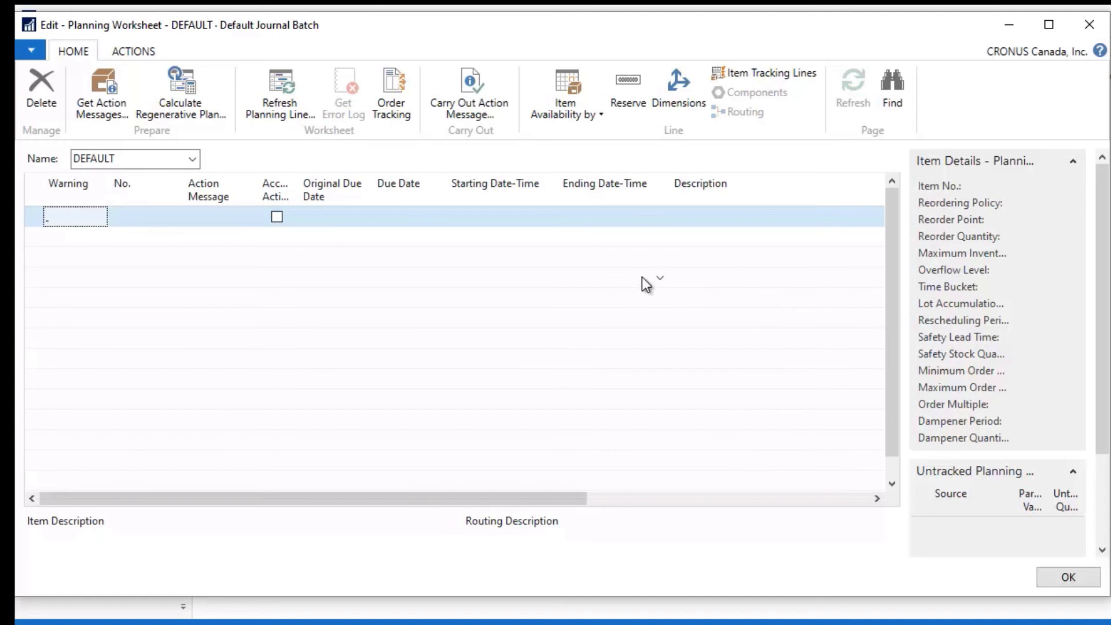
Step: Start a regenerative plan calculation in the planning worksheet and clear the forecast to use
click(185, 89)
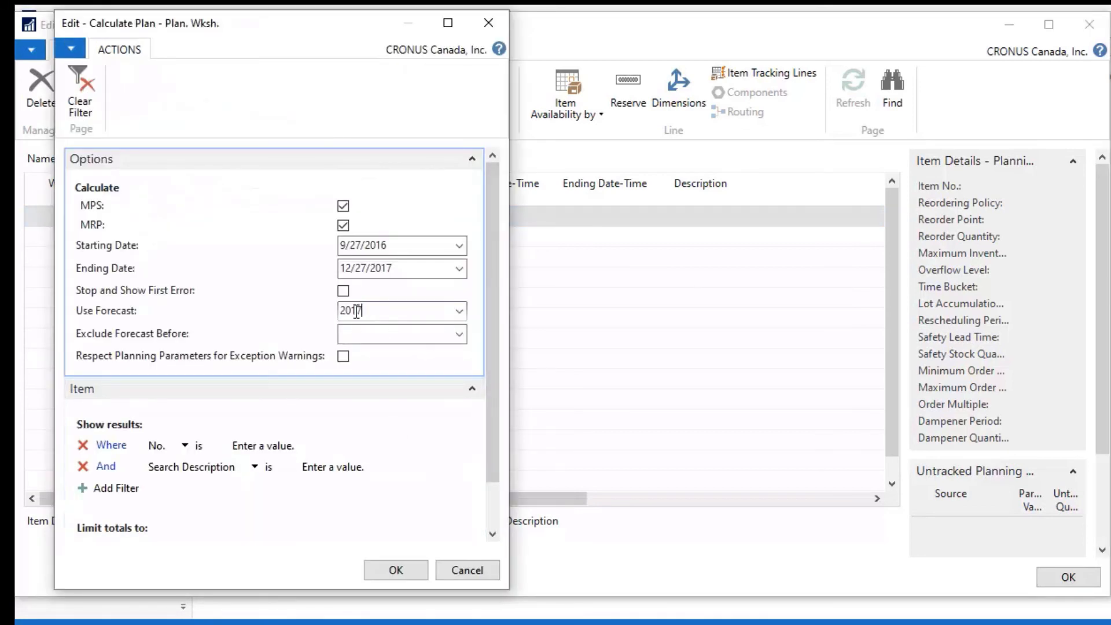
drag(365, 311, 334, 312)
key(BackSpace)
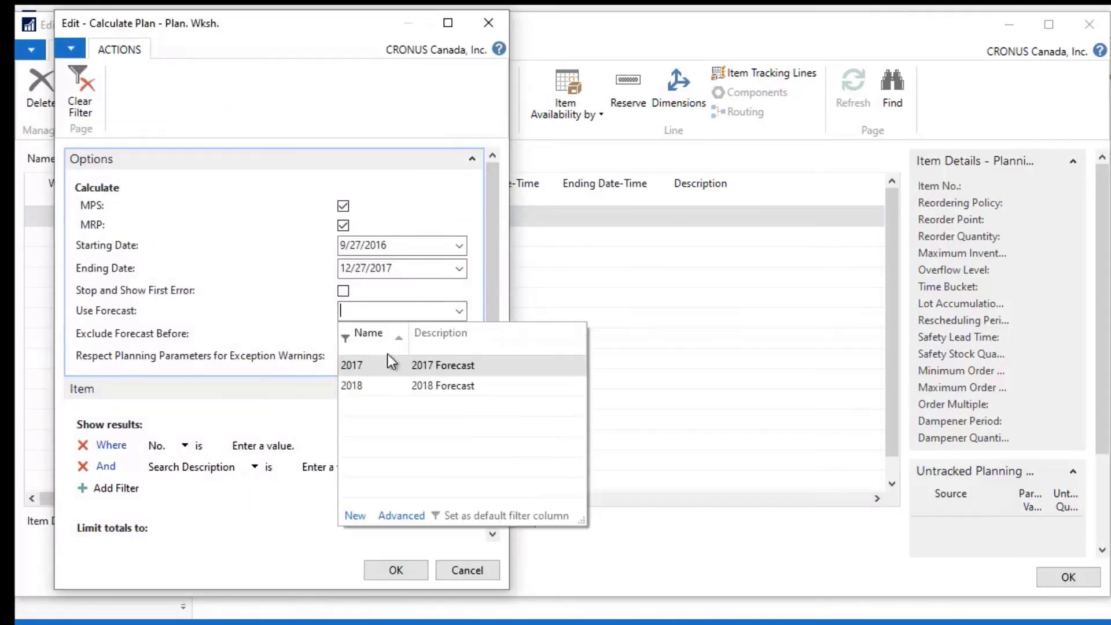
click(280, 313)
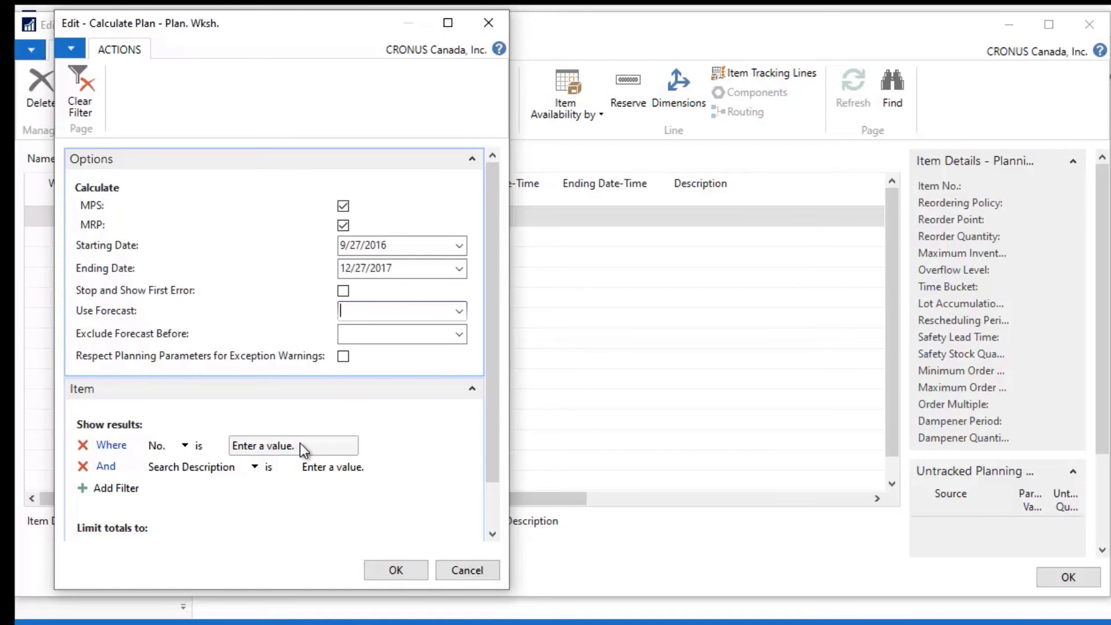
Step: Calculate the regenerative plan from 9/27/2016 to 12/27/2017 without an item filter and review the suggested lines' quantities and order types
click(377, 425)
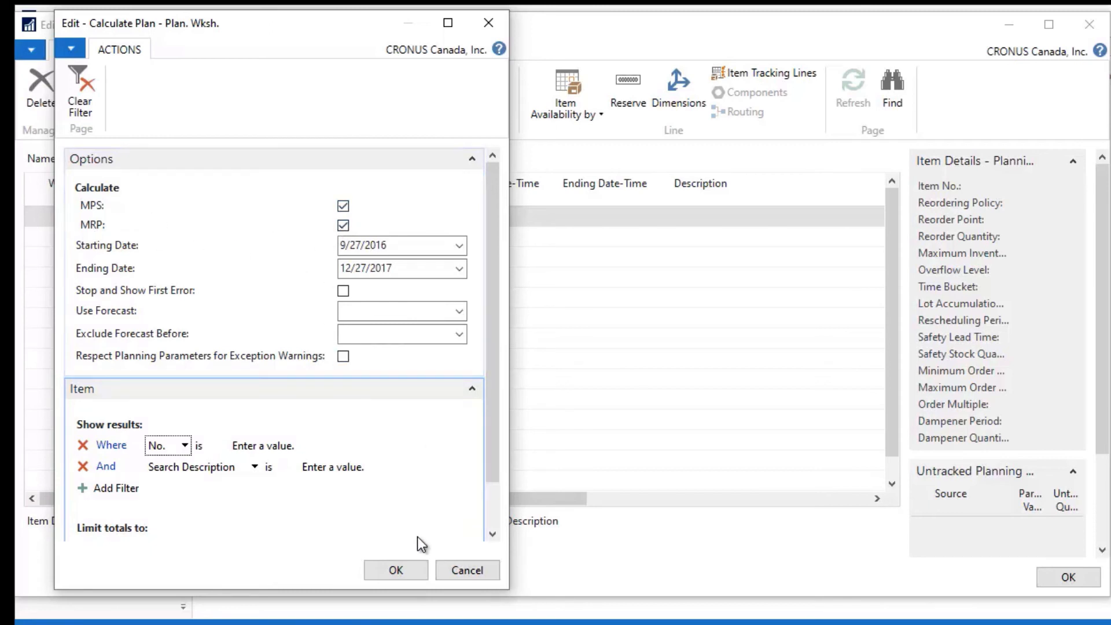
click(396, 570)
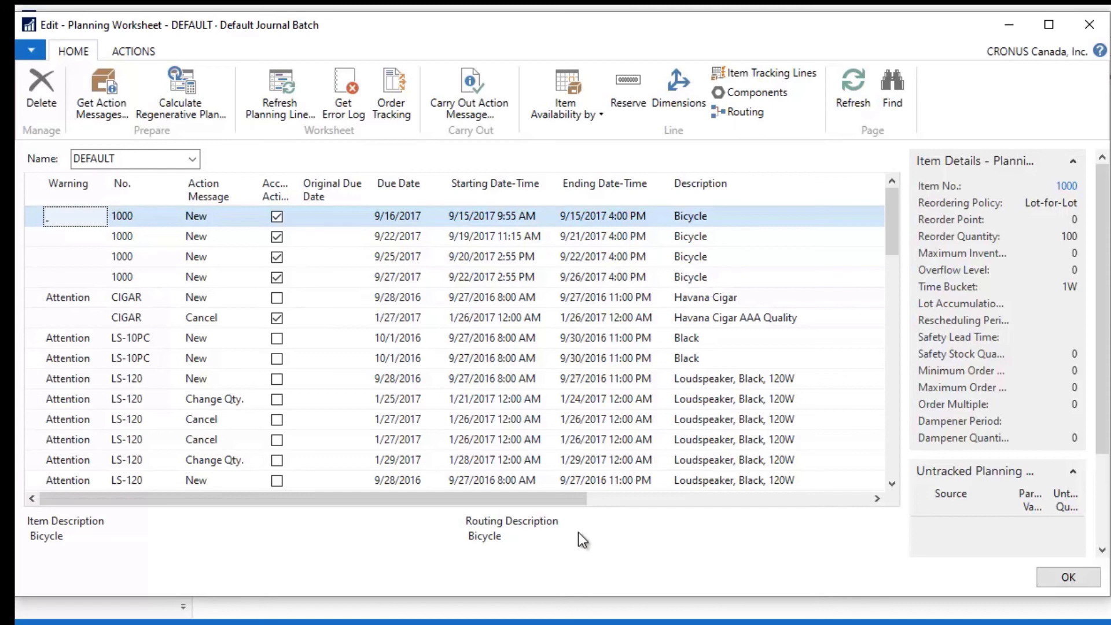
drag(463, 499, 678, 489)
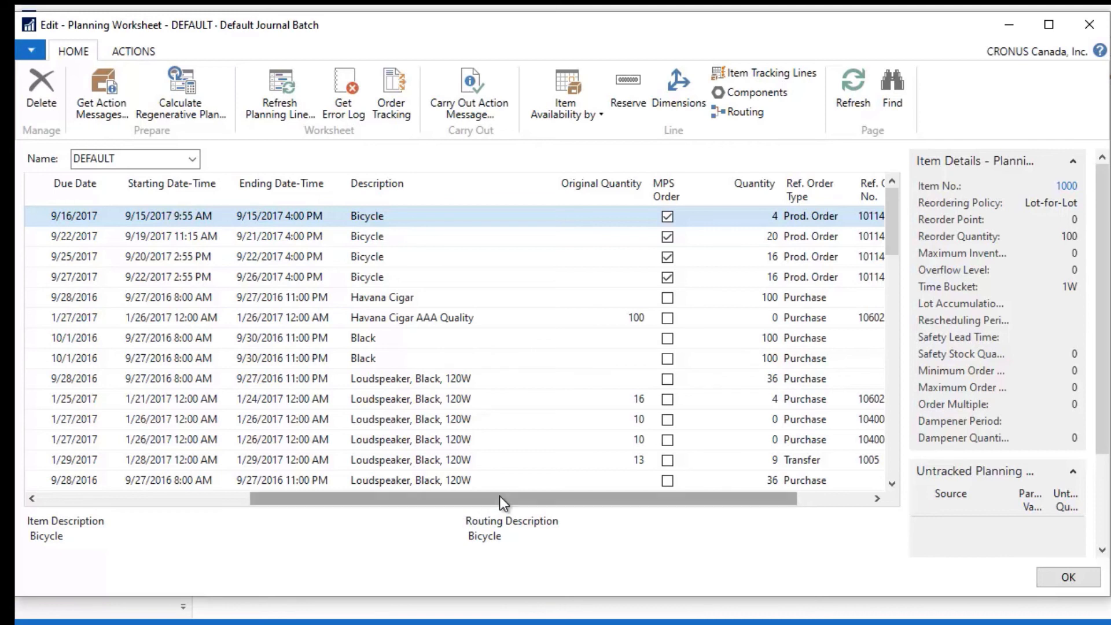
drag(499, 496, 206, 507)
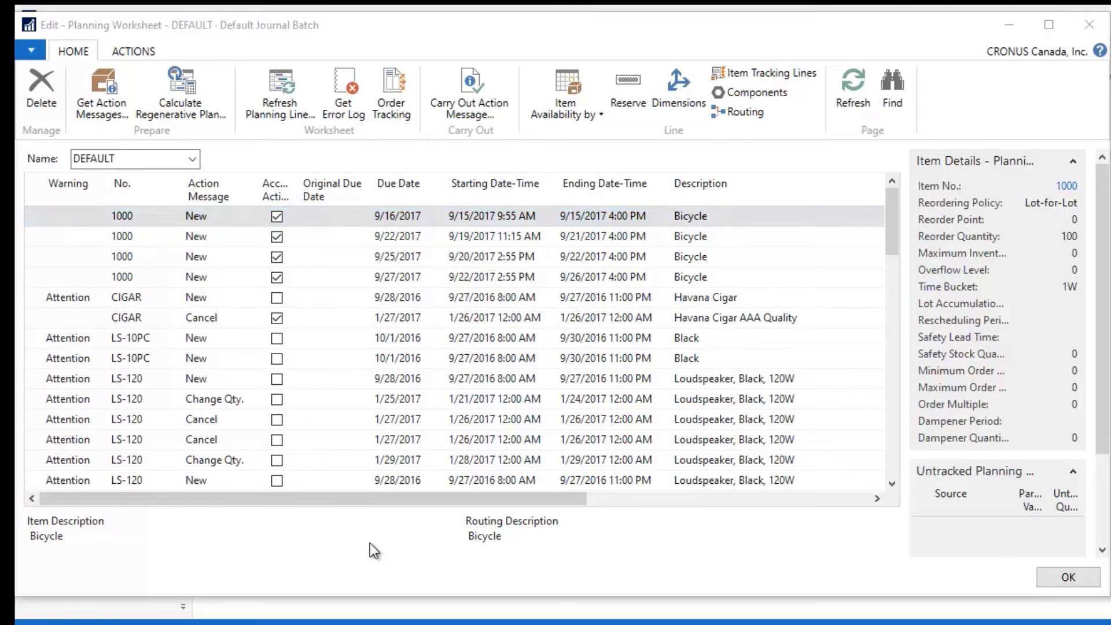
click(440, 501)
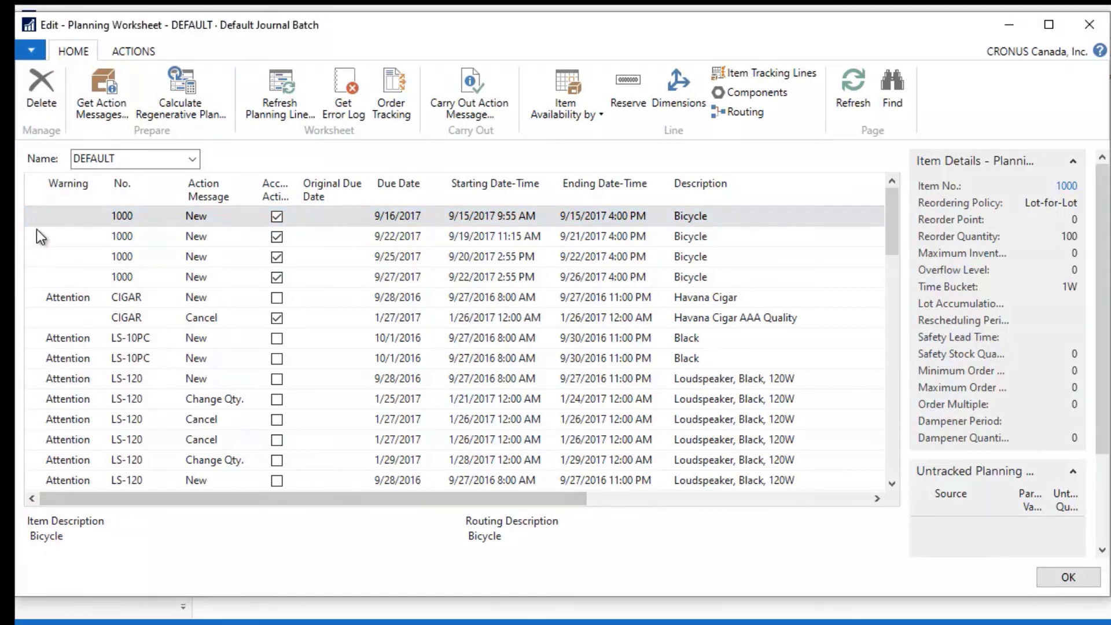
Step: Delete all suggested lines from the planning worksheet
click(32, 200)
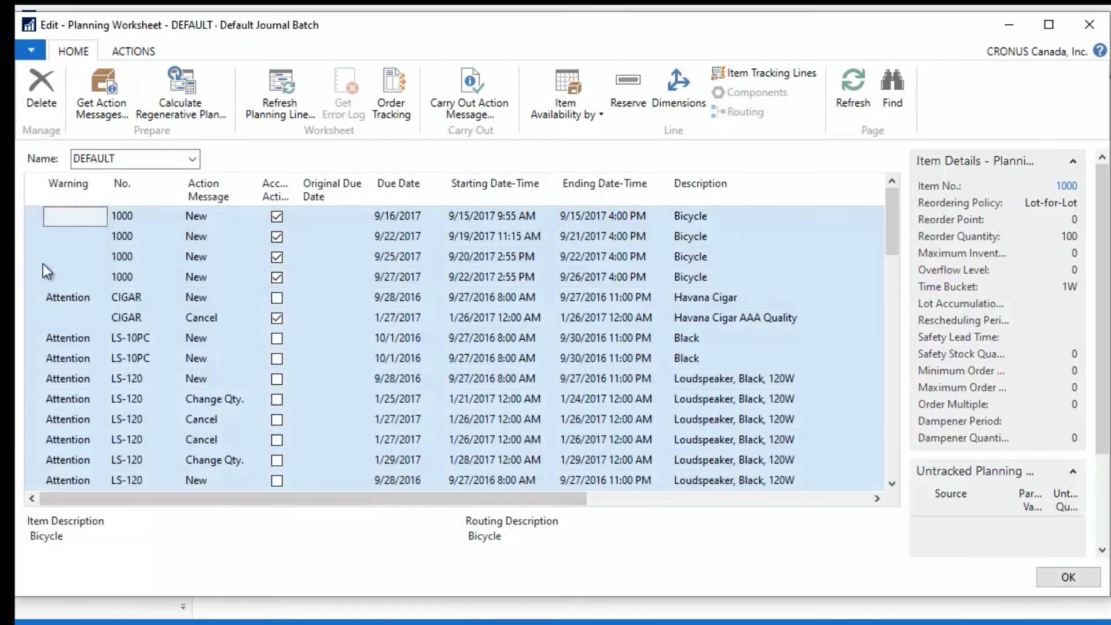
right_click(36, 338)
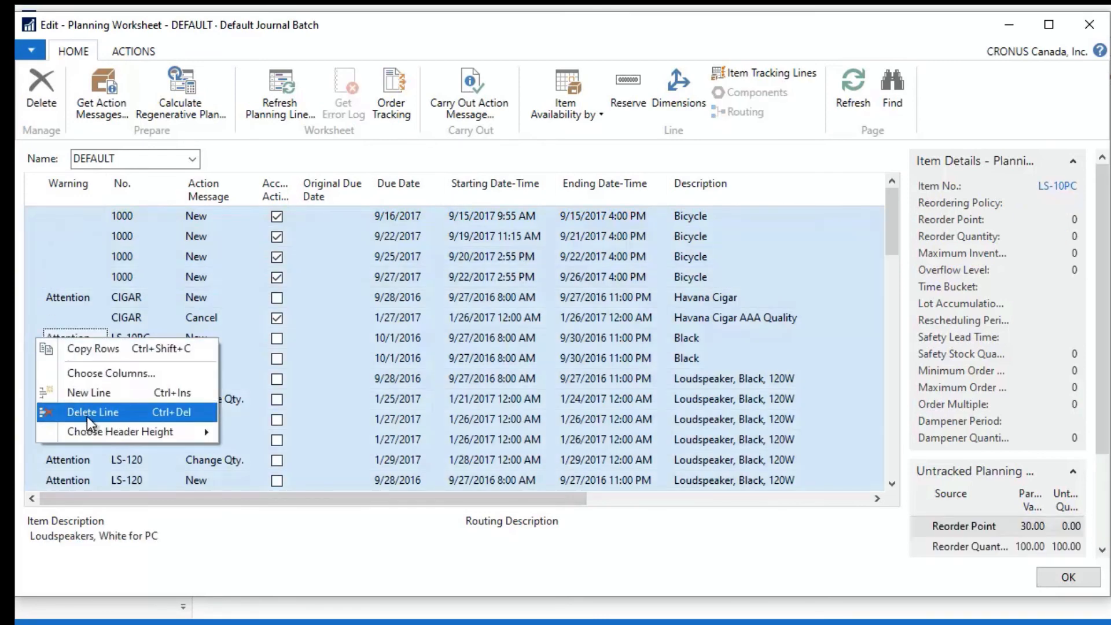
click(93, 411)
click(605, 337)
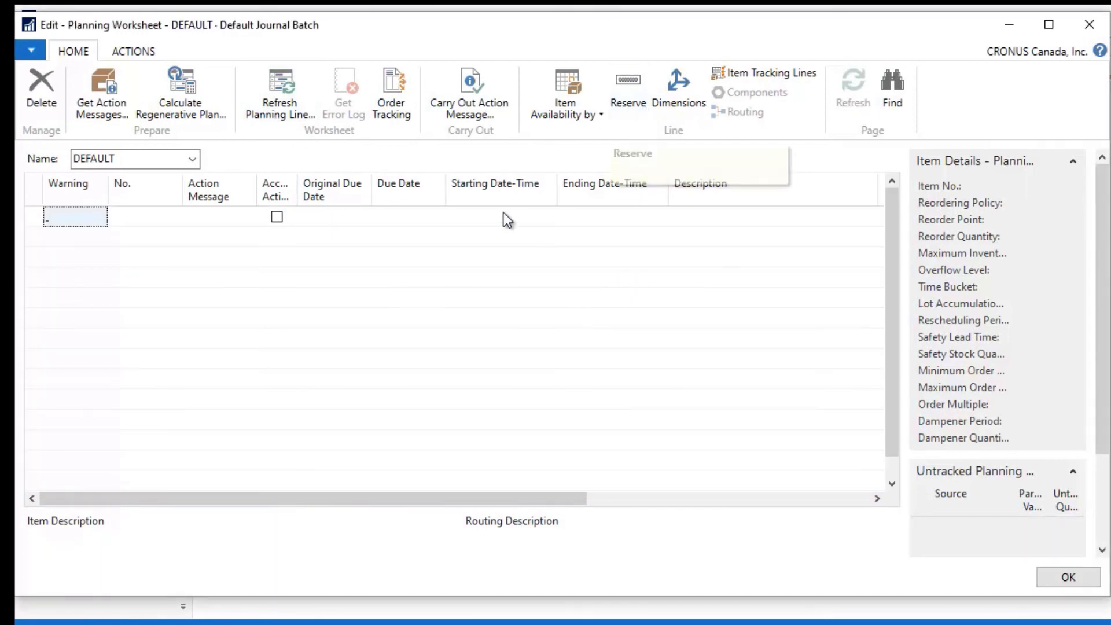
Step: Calculate the regenerative plan again with the forecast cleared and the item number filtered to 1000, the Bicycle
click(193, 90)
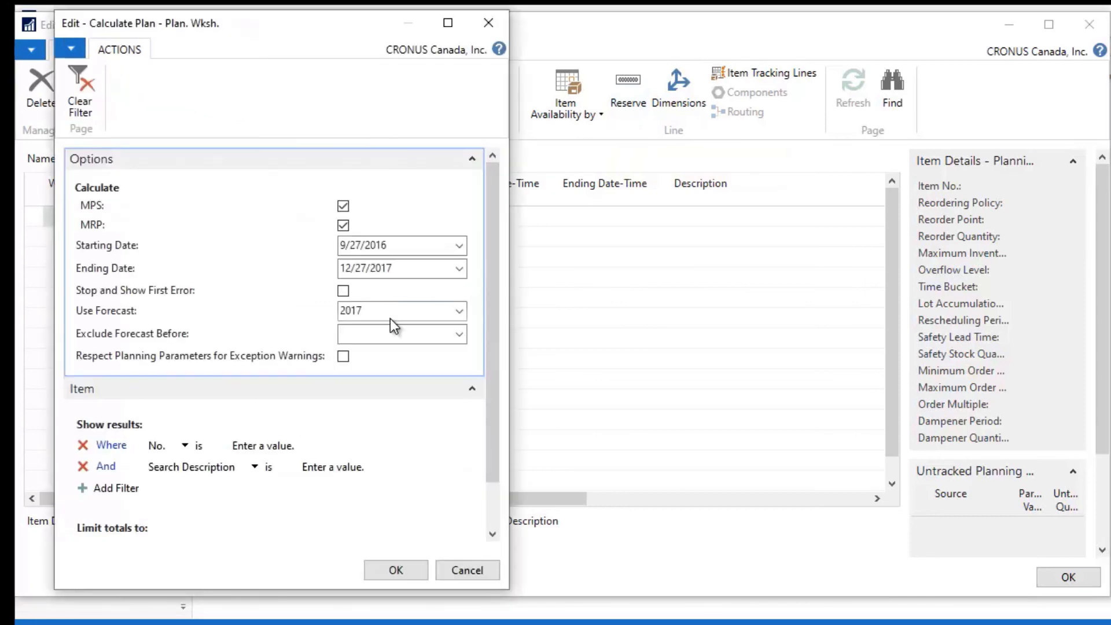
drag(390, 318, 312, 311)
key(Delete)
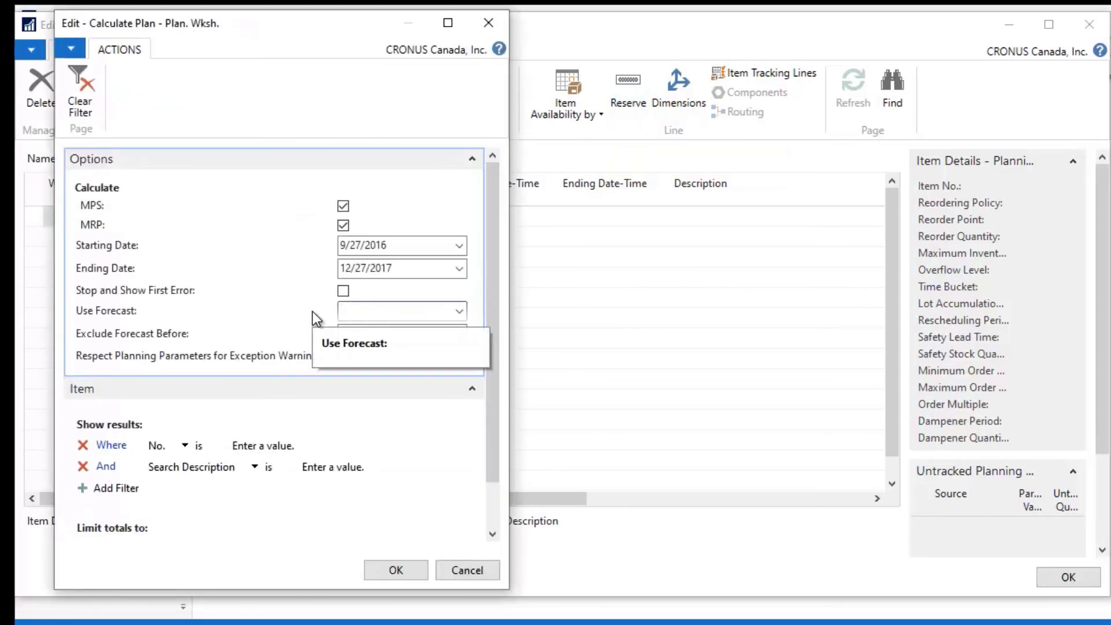
click(281, 262)
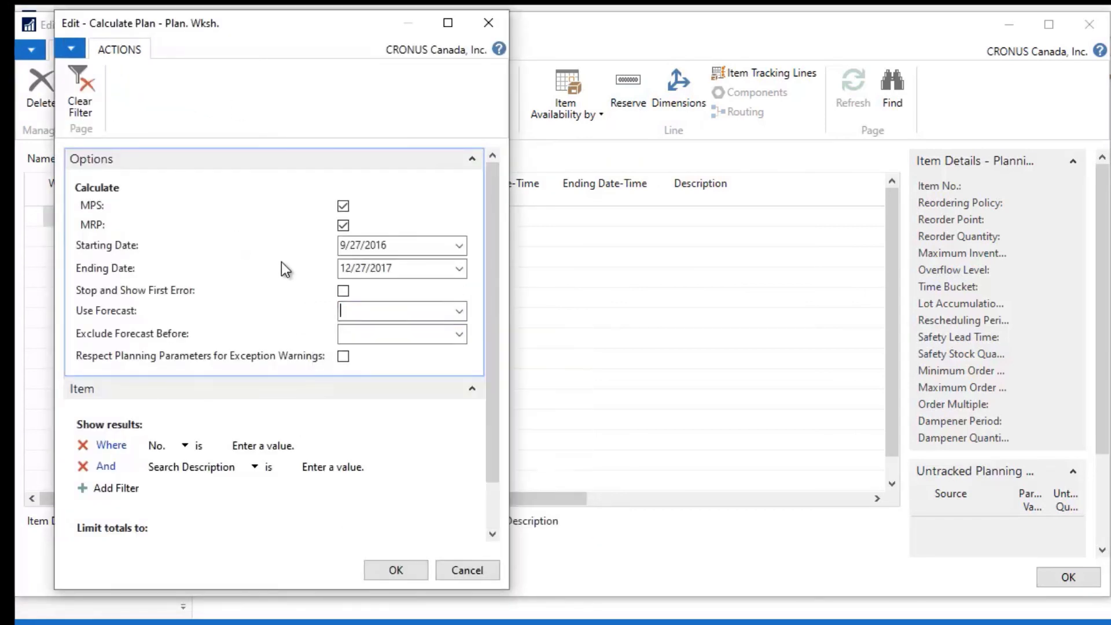
click(277, 446)
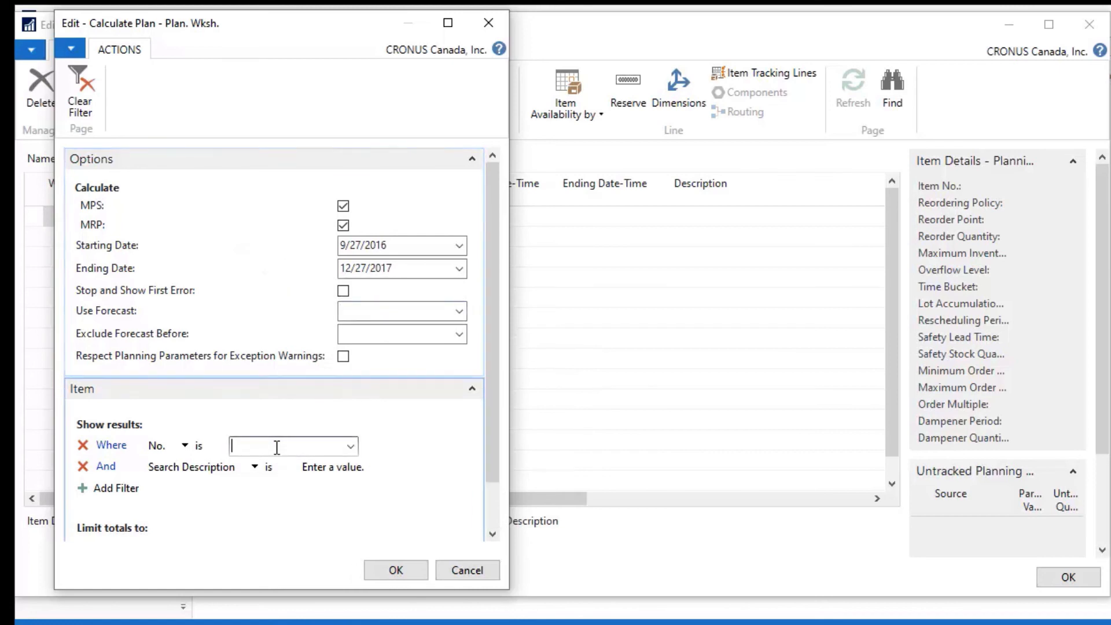
text(100)
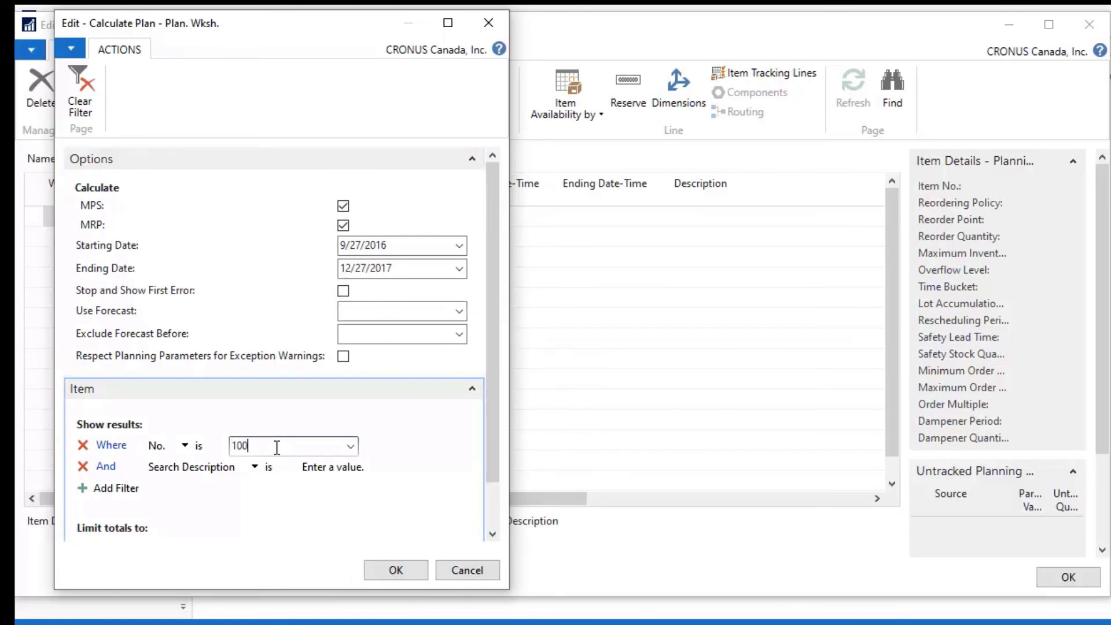
text(0)
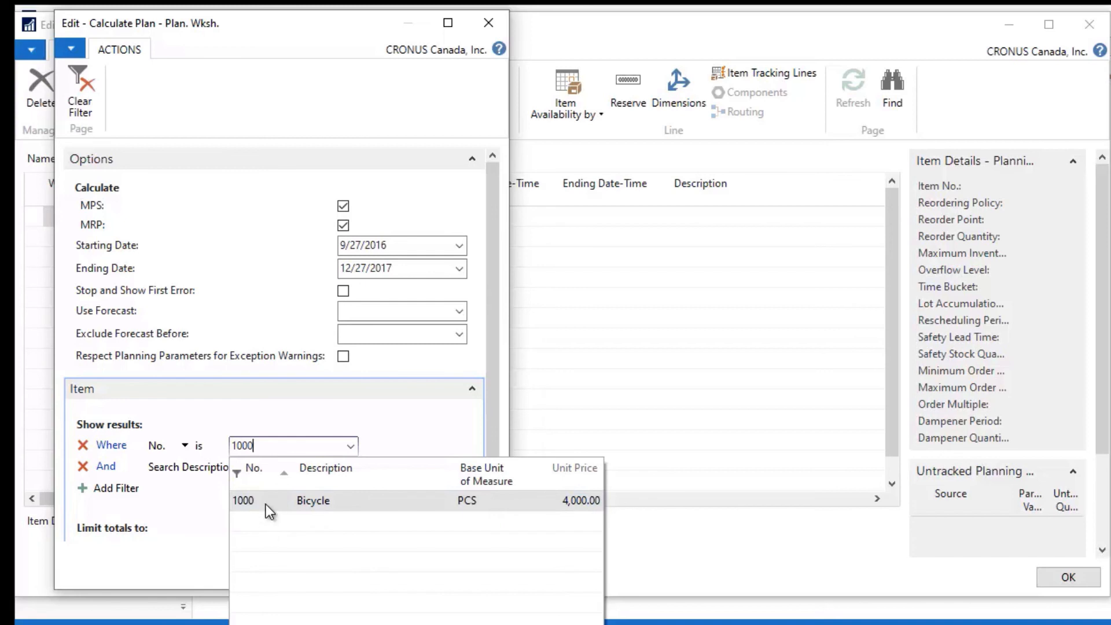
click(266, 501)
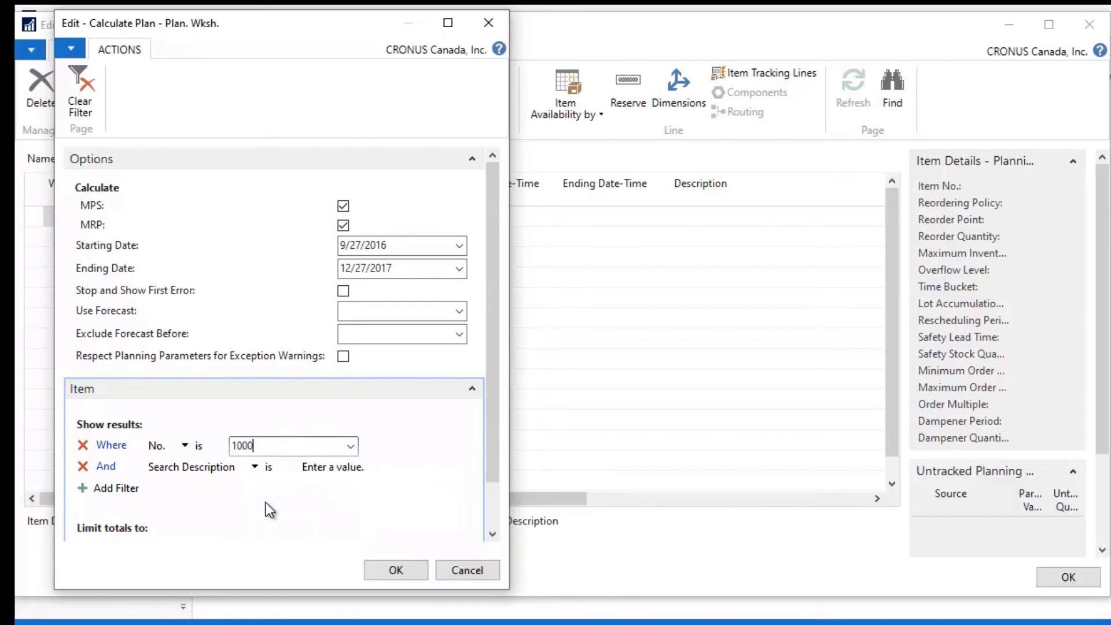
click(408, 573)
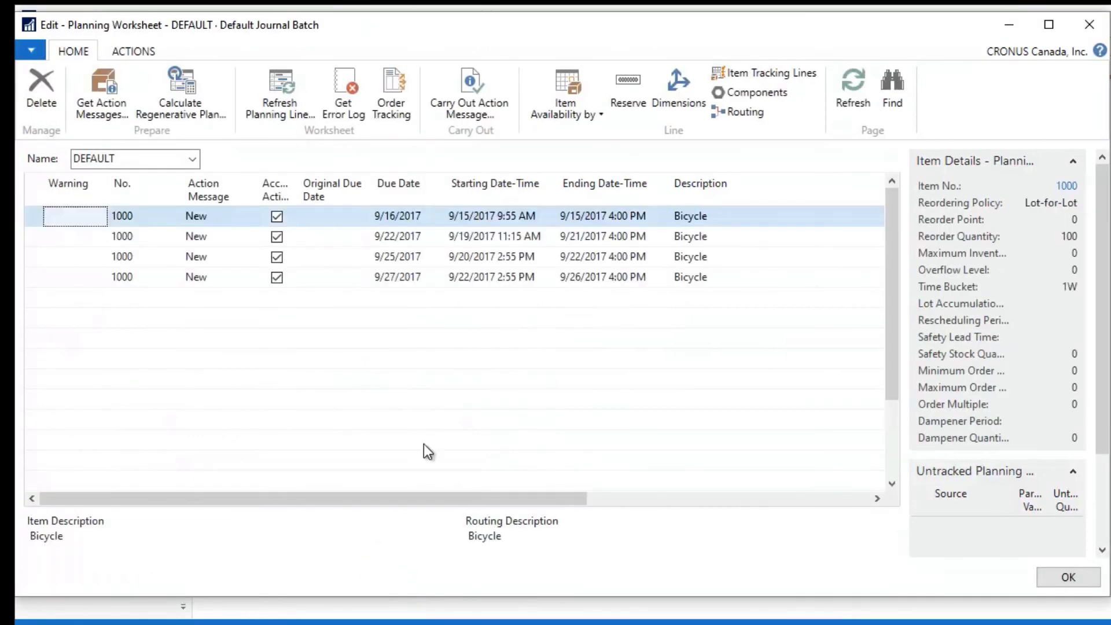
Step: Review the Bicycle lines' quantities and reference orders, and delete the lines due 9/22, 9/25 and 9/27/2017
drag(355, 495, 594, 494)
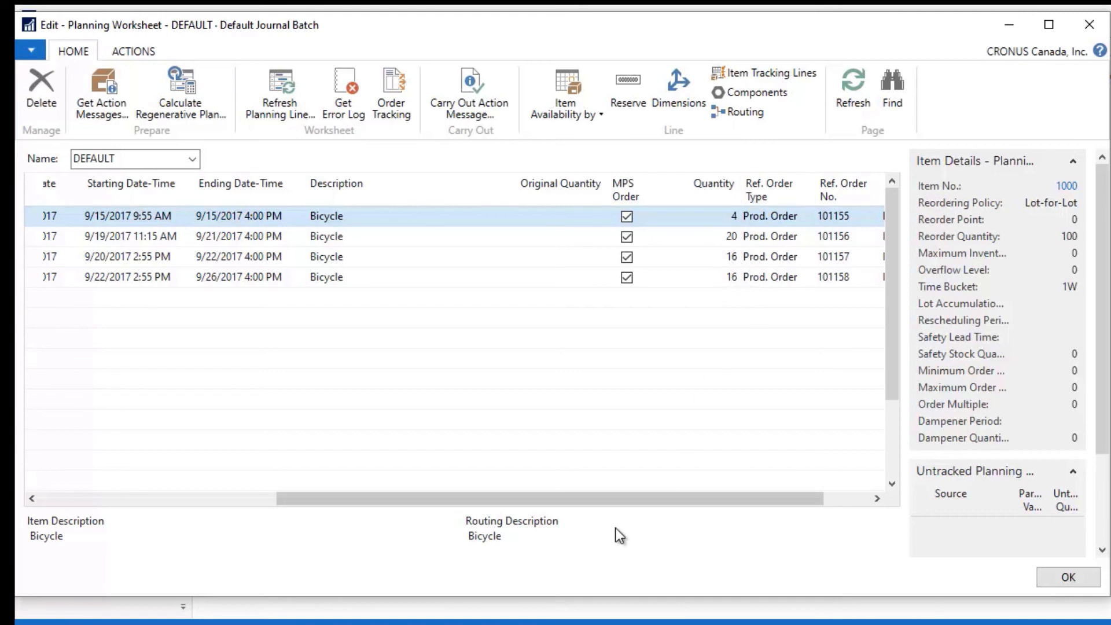
drag(526, 497, 655, 506)
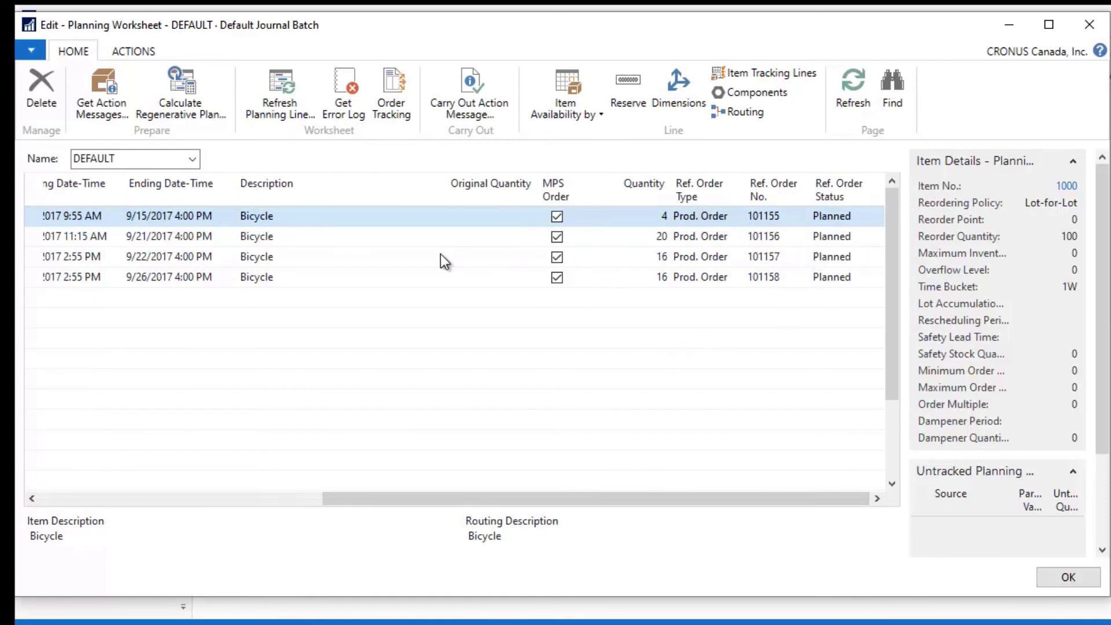
click(648, 218)
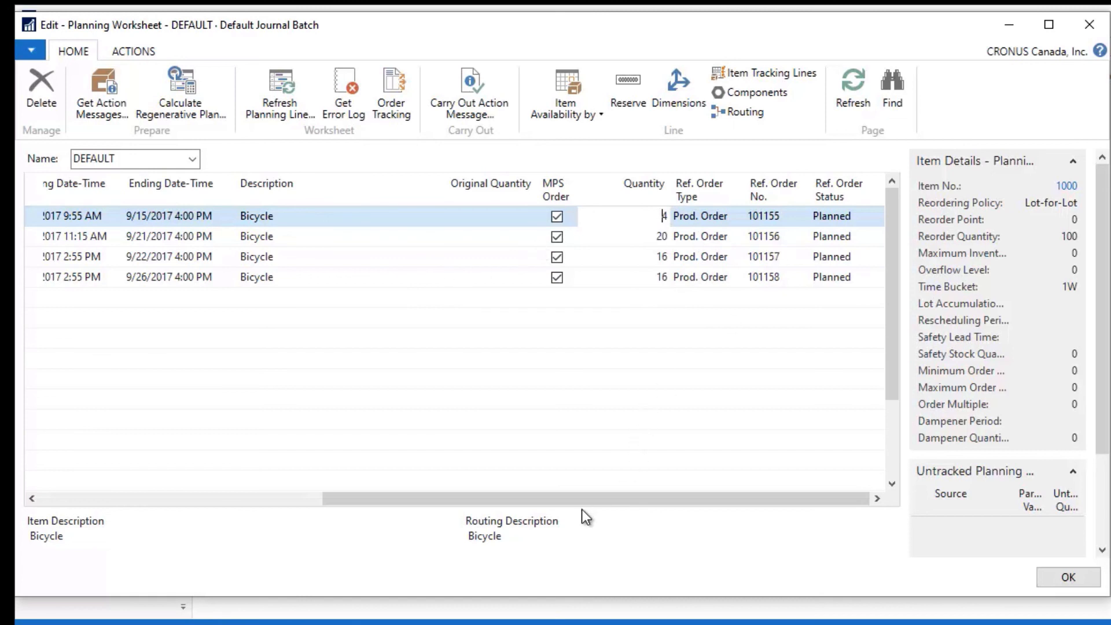
drag(609, 497, 101, 301)
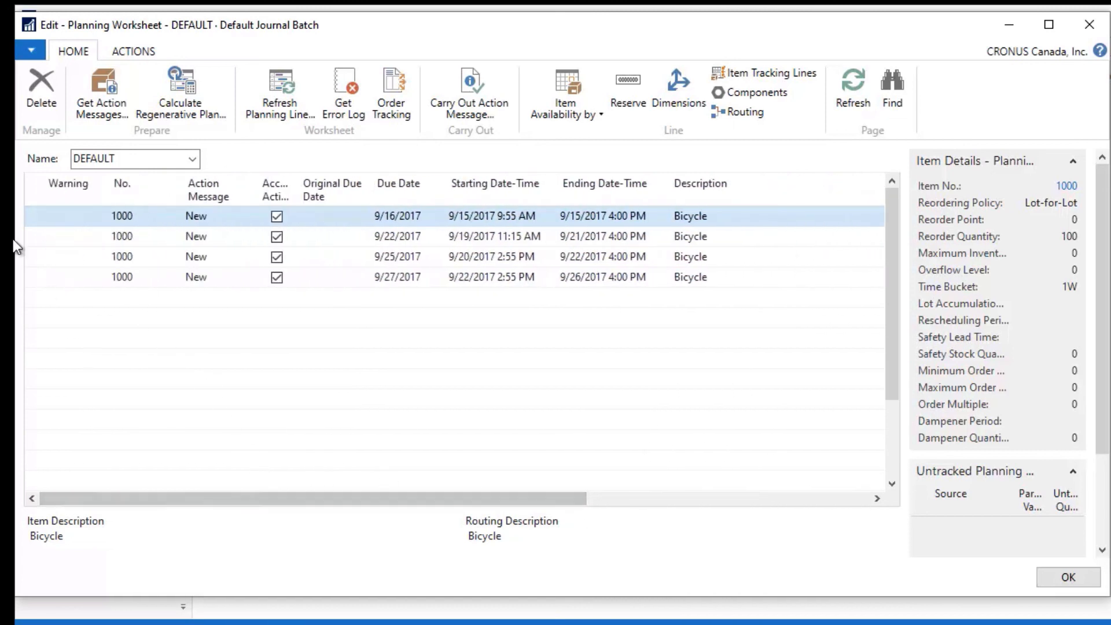
click(43, 238)
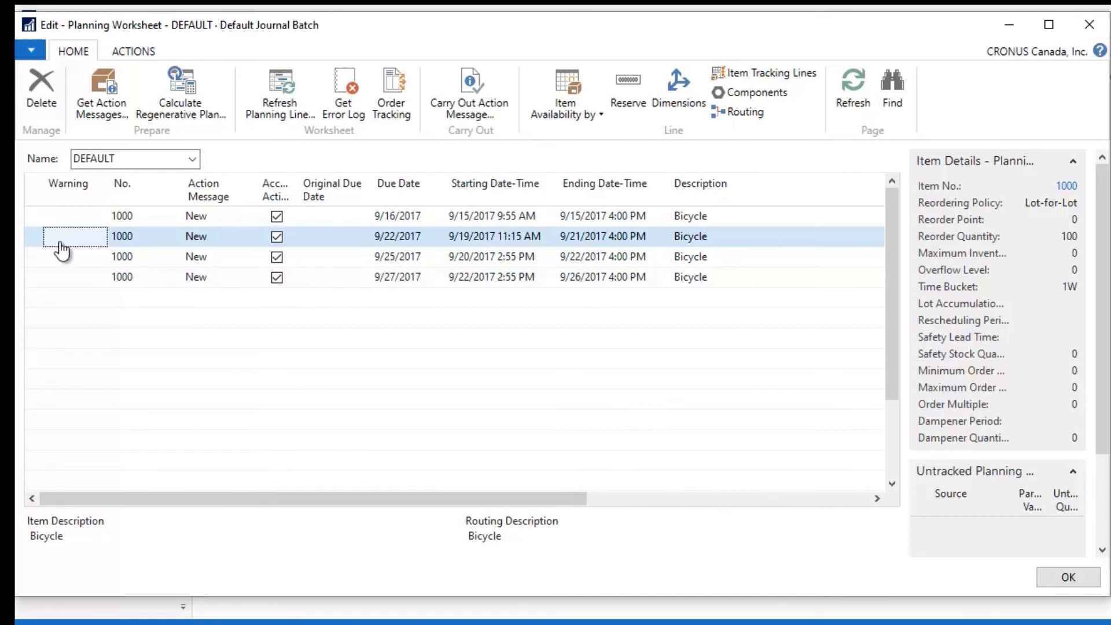
click(58, 277)
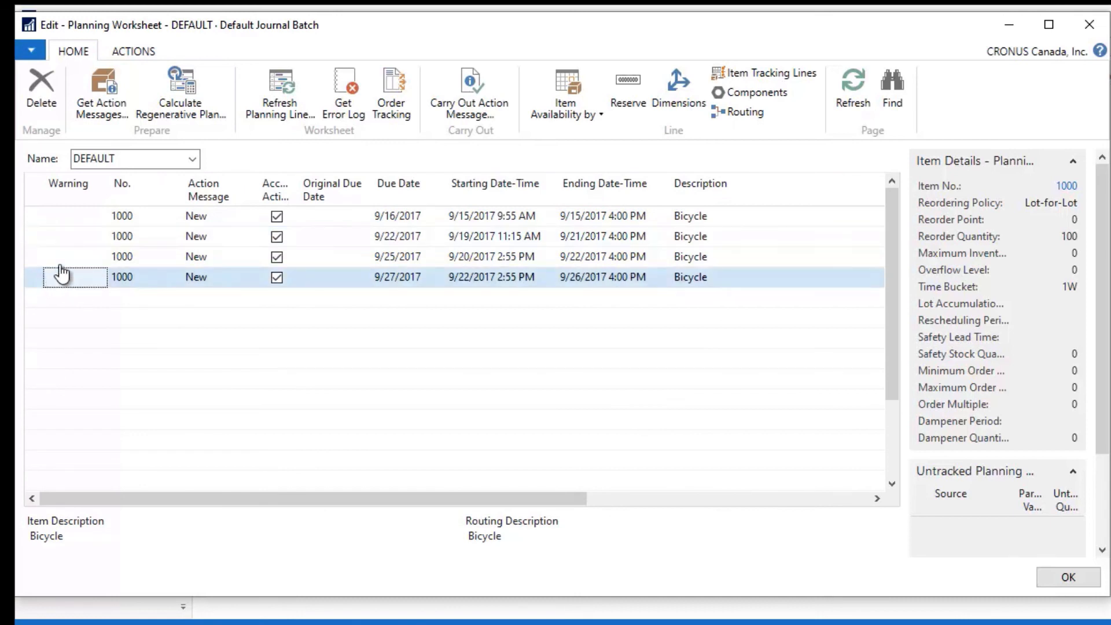
shift+click(45, 237)
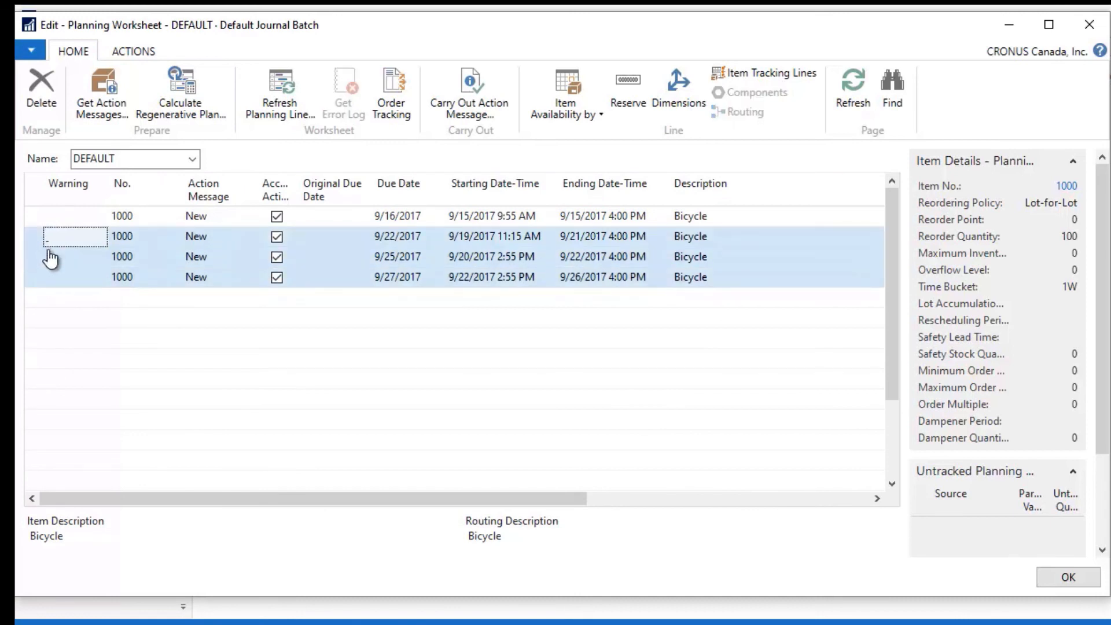
right_click(47, 258)
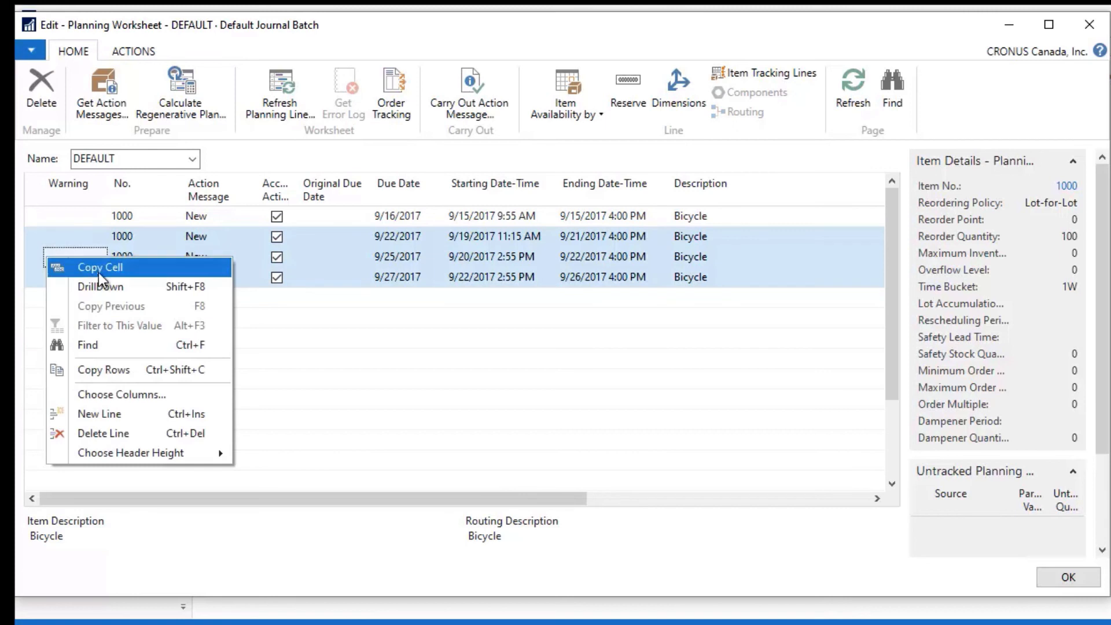
click(135, 434)
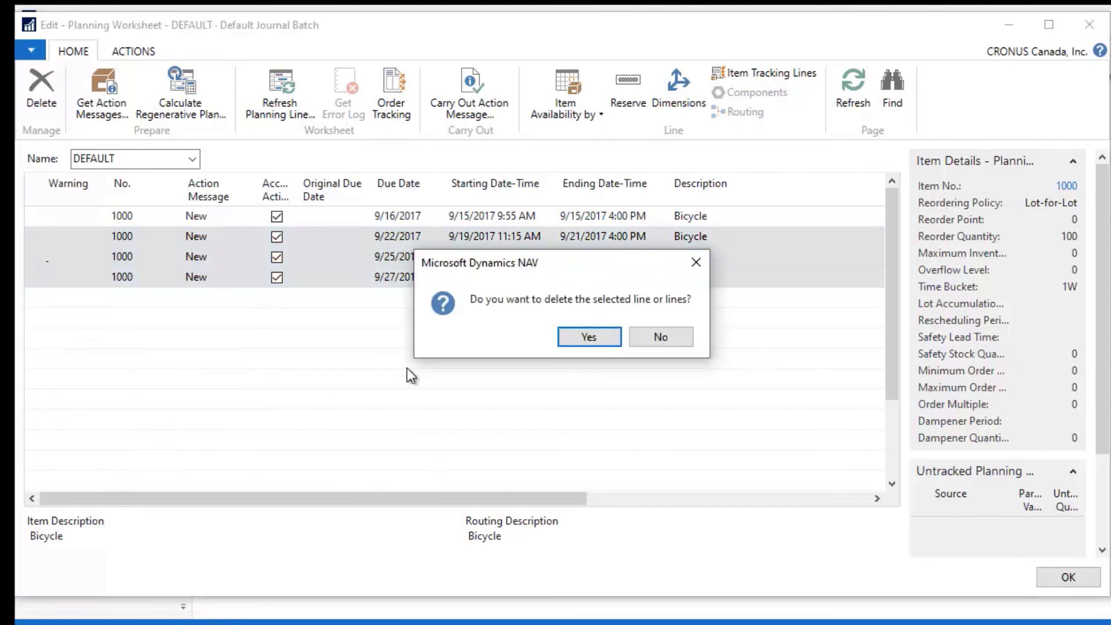
click(588, 337)
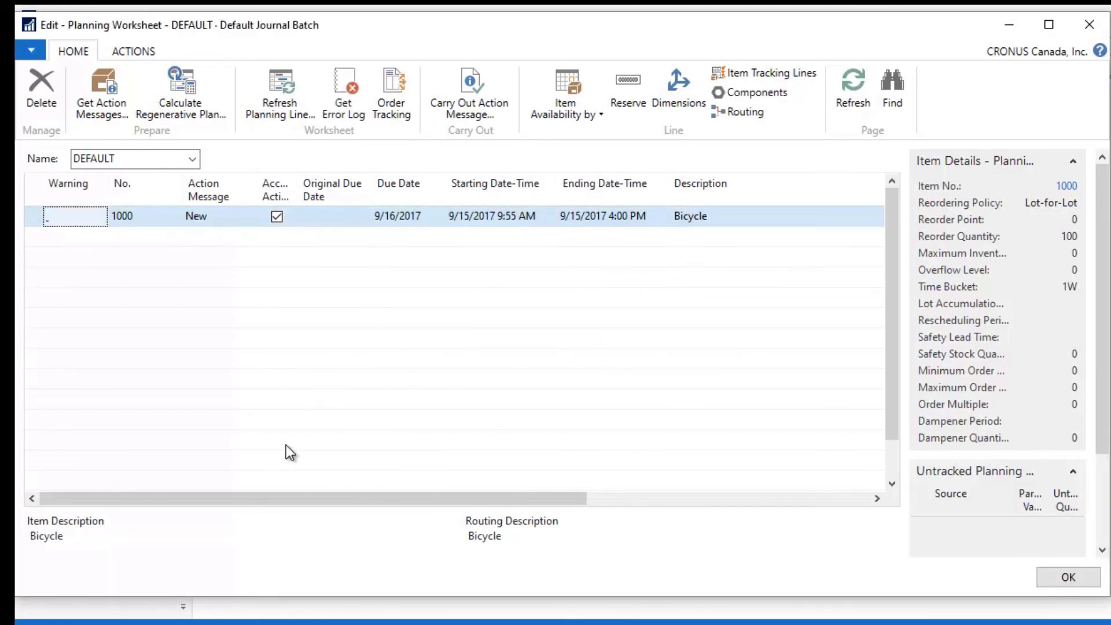
Step: Check the remaining Bicycle line's quantity and order details, and widen the Accept Action column
drag(228, 493, 699, 471)
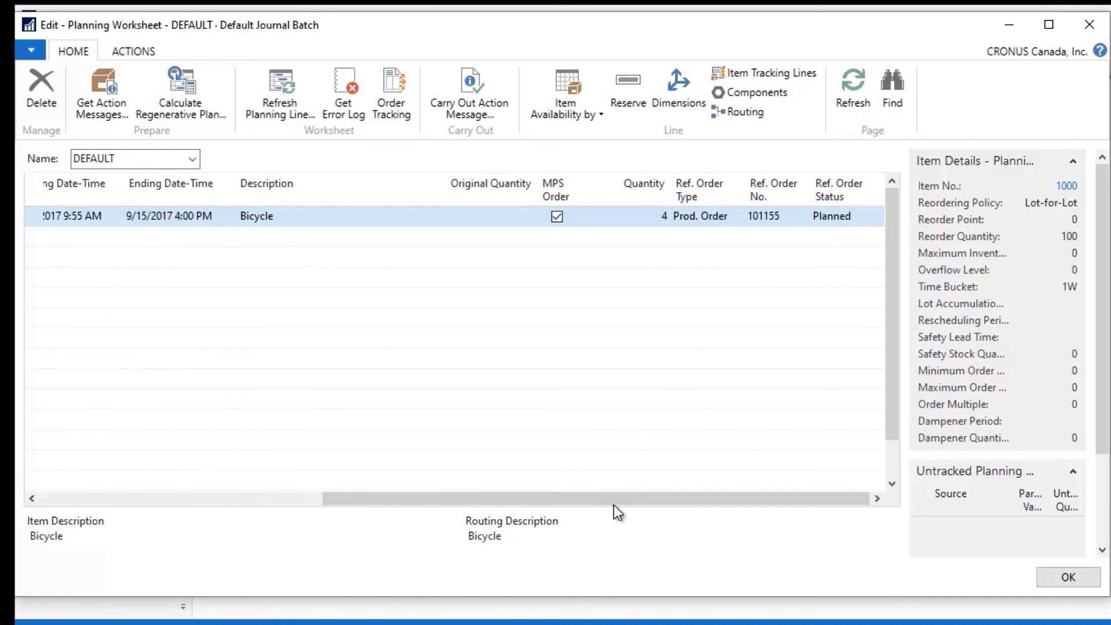
drag(647, 493, 176, 499)
drag(299, 194, 314, 193)
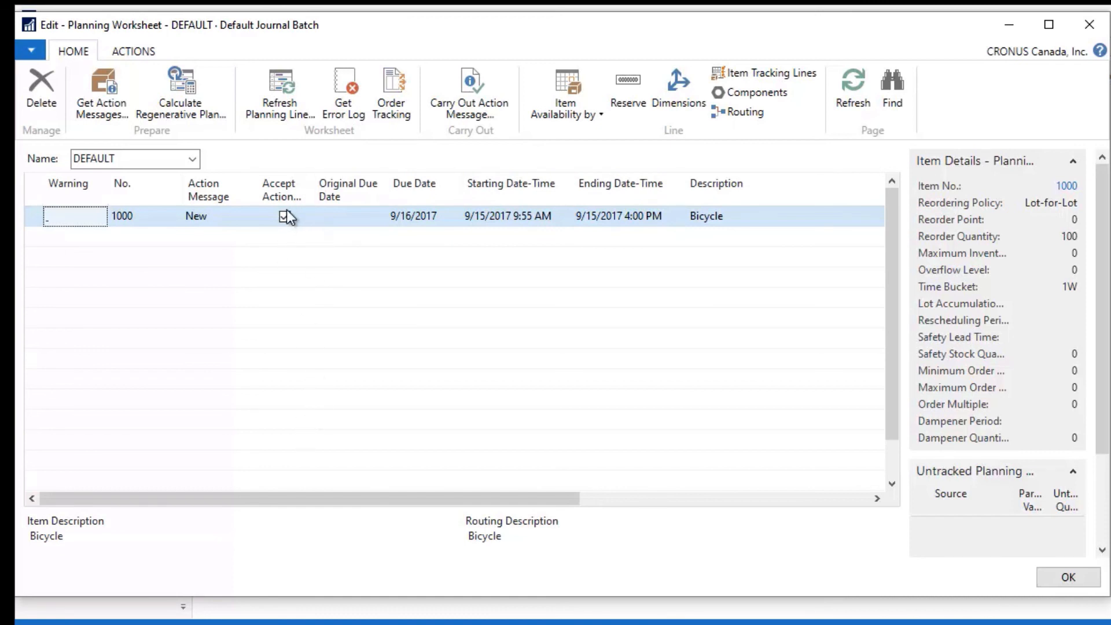
drag(312, 185, 324, 186)
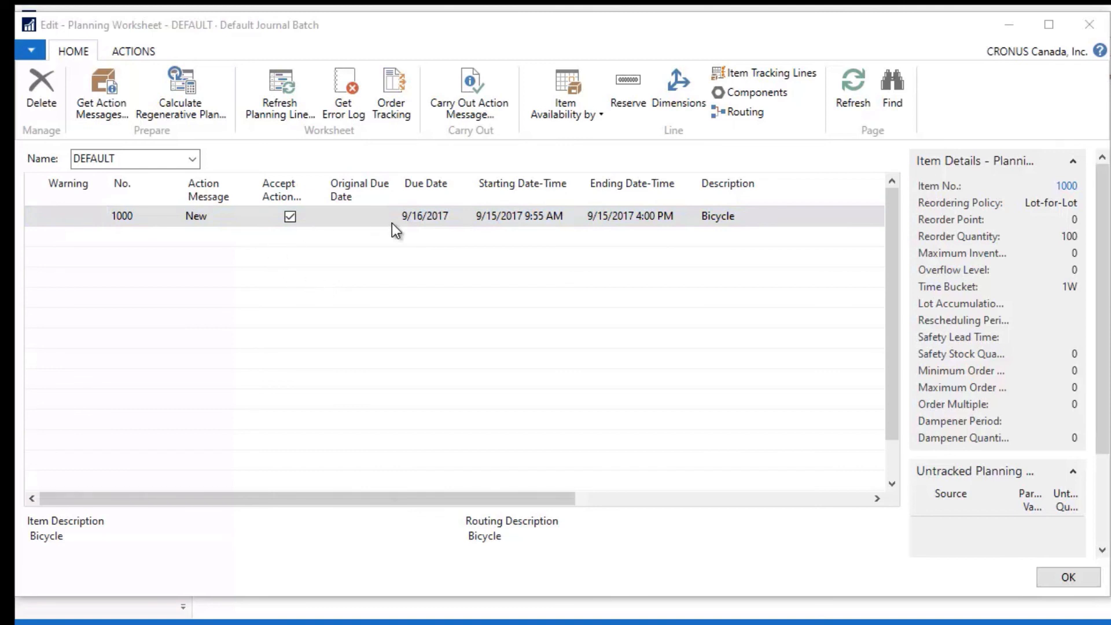
Step: Carry out the action message for the Bicycle line with Production Order set to Firm Planned
click(453, 90)
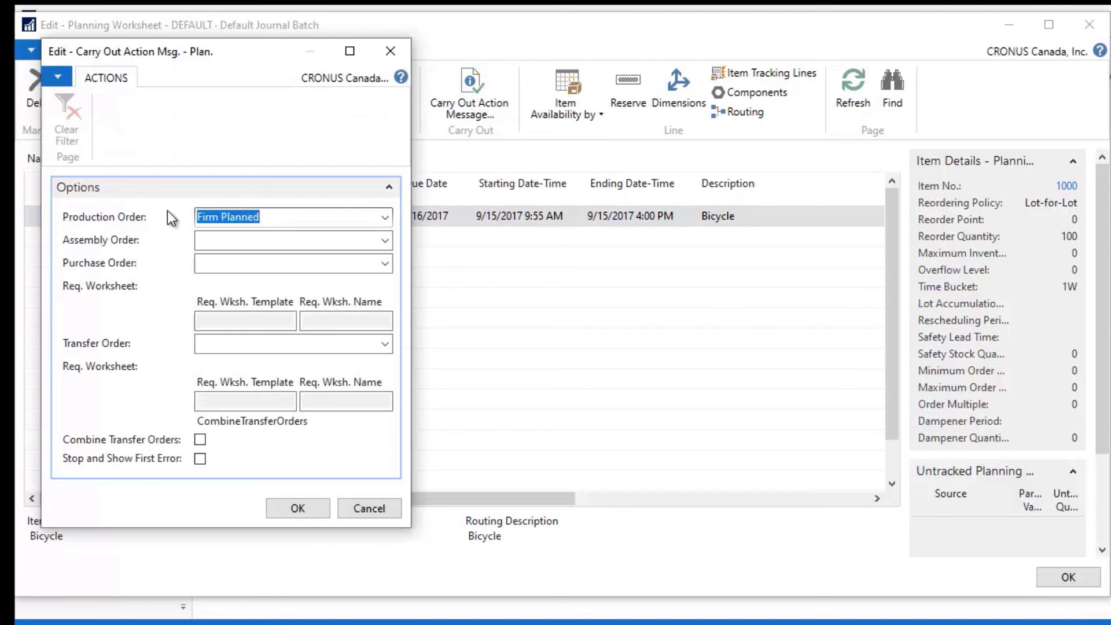
click(386, 217)
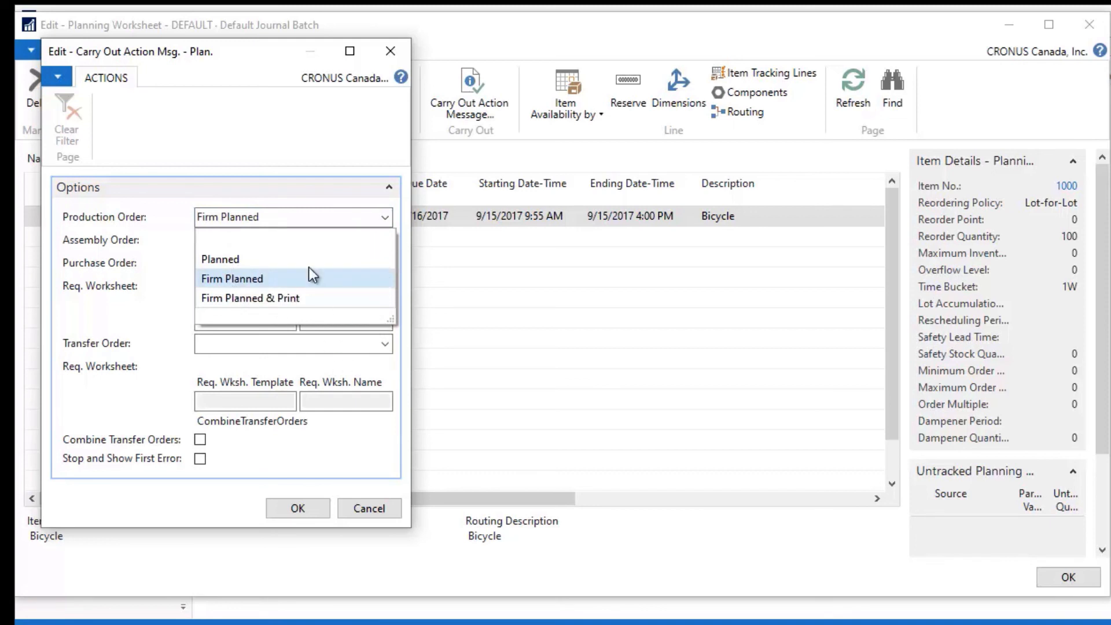
click(290, 215)
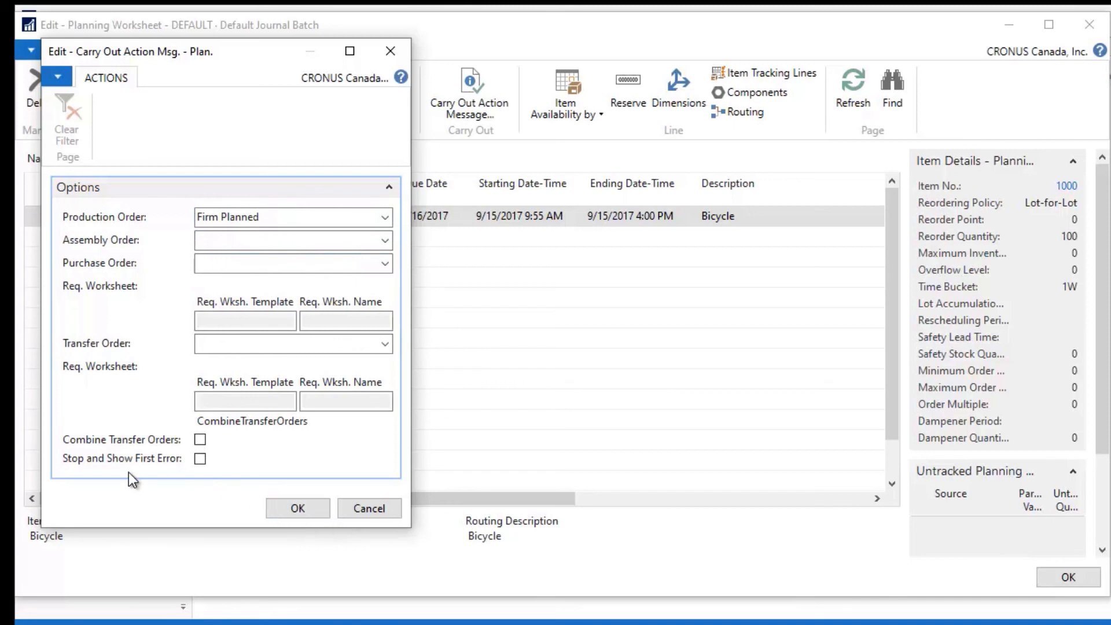
click(297, 507)
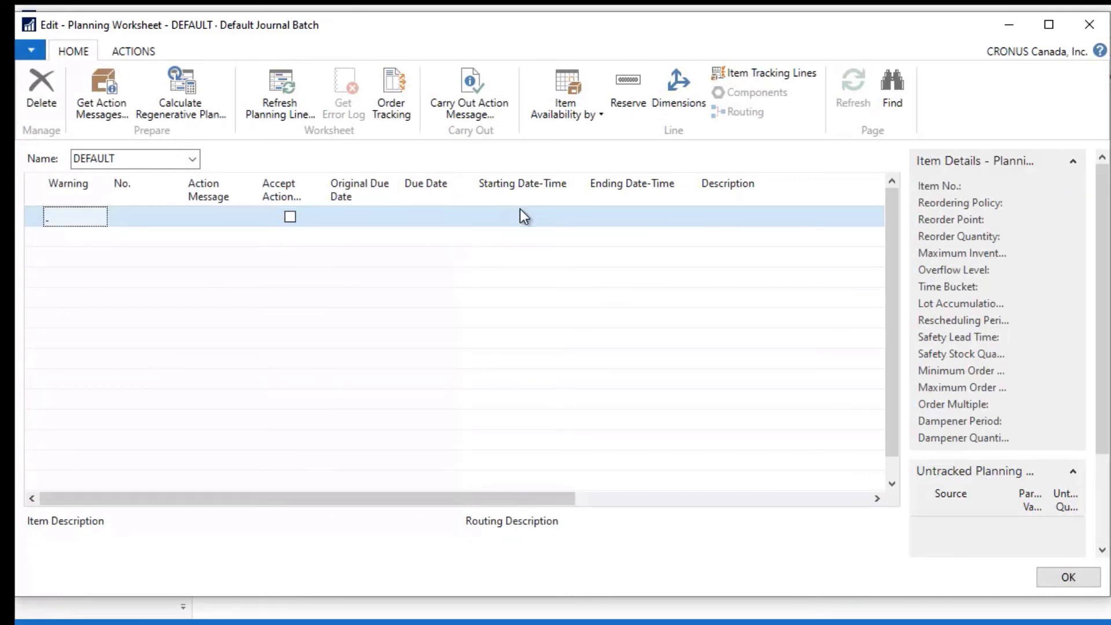
Step: Close the planning worksheet and open the item list from Manufacturing planning
click(1090, 32)
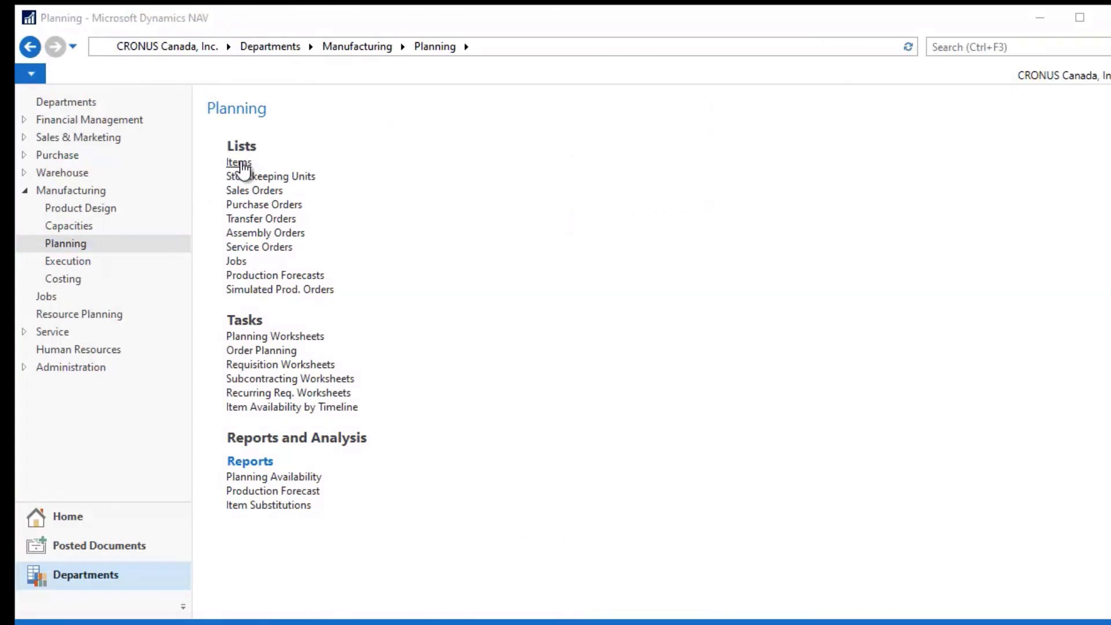
click(240, 163)
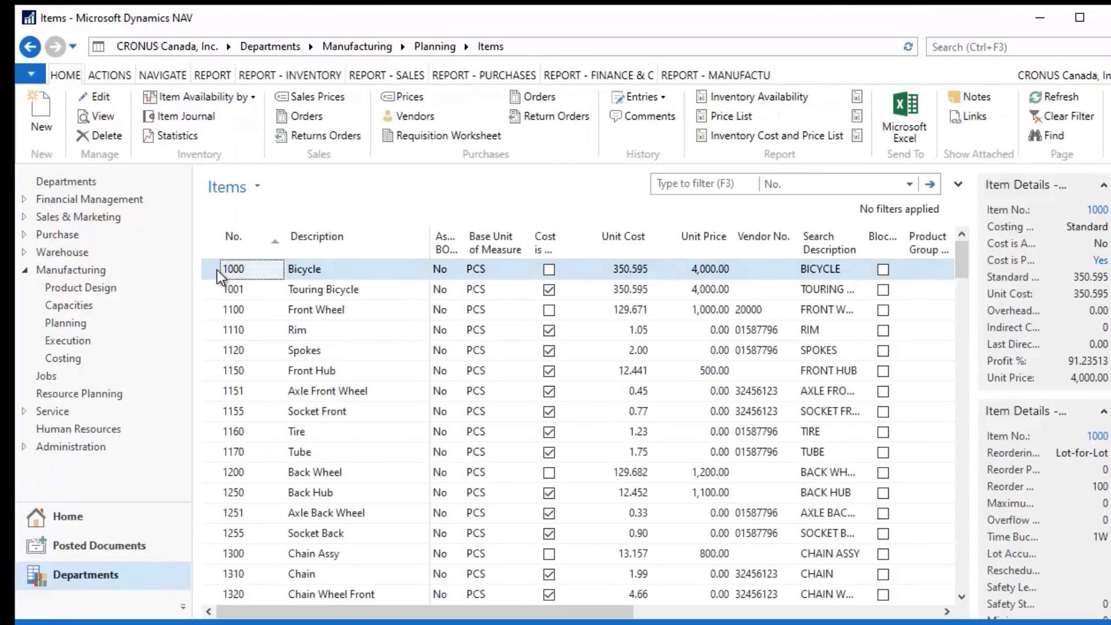
Step: Open the Bicycle's firm planned production order through its item card's quantity on production orders, and shrink and reposition the order window to show it fully
double_click(217, 270)
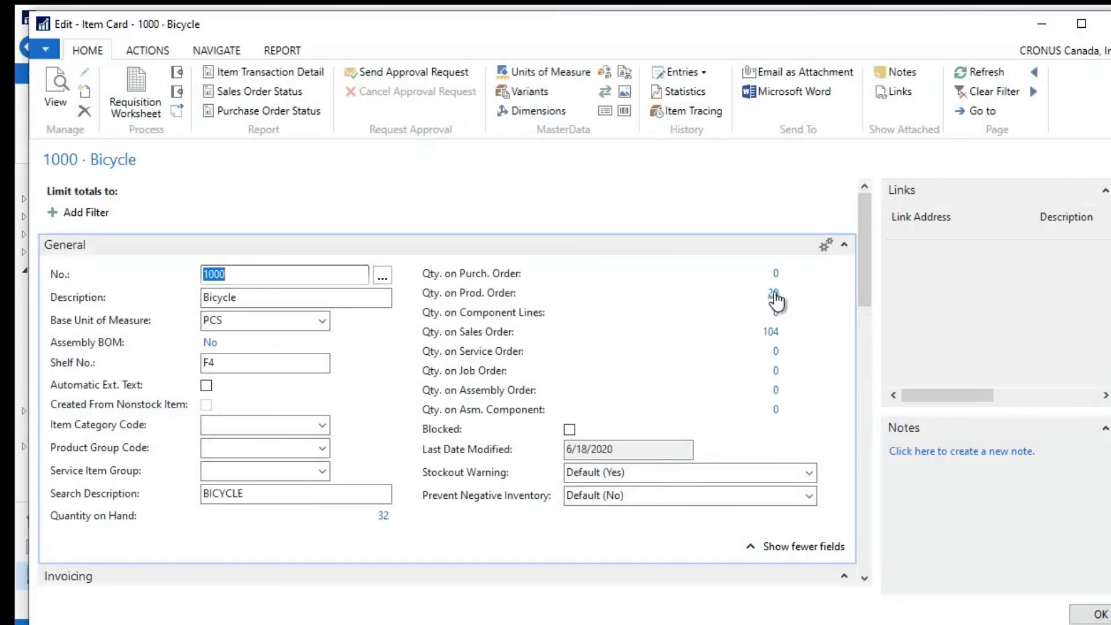
click(774, 294)
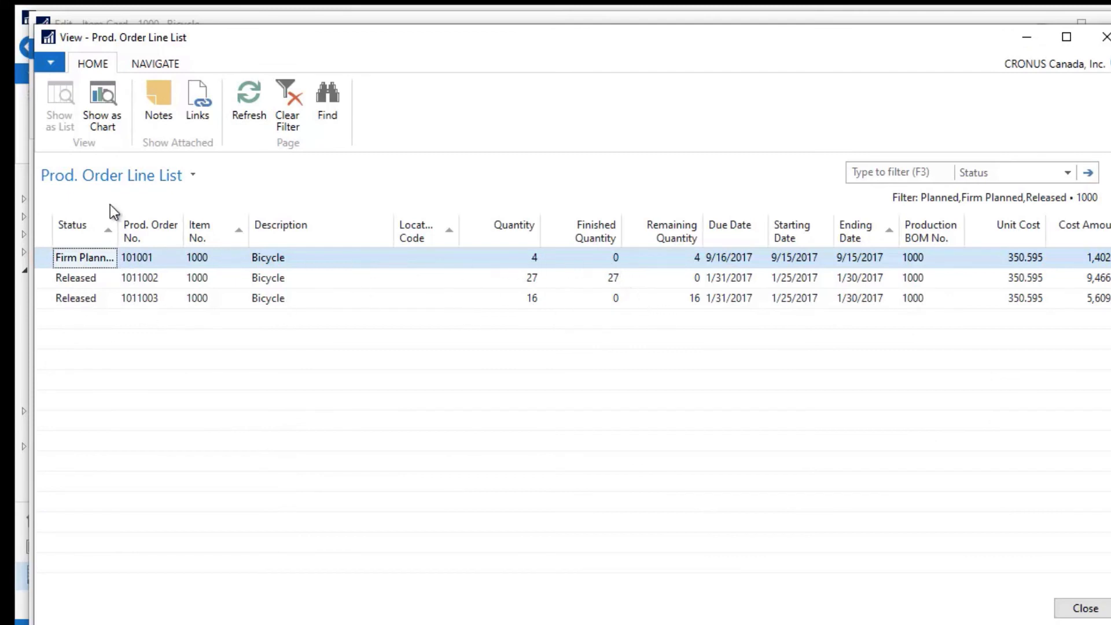
click(151, 65)
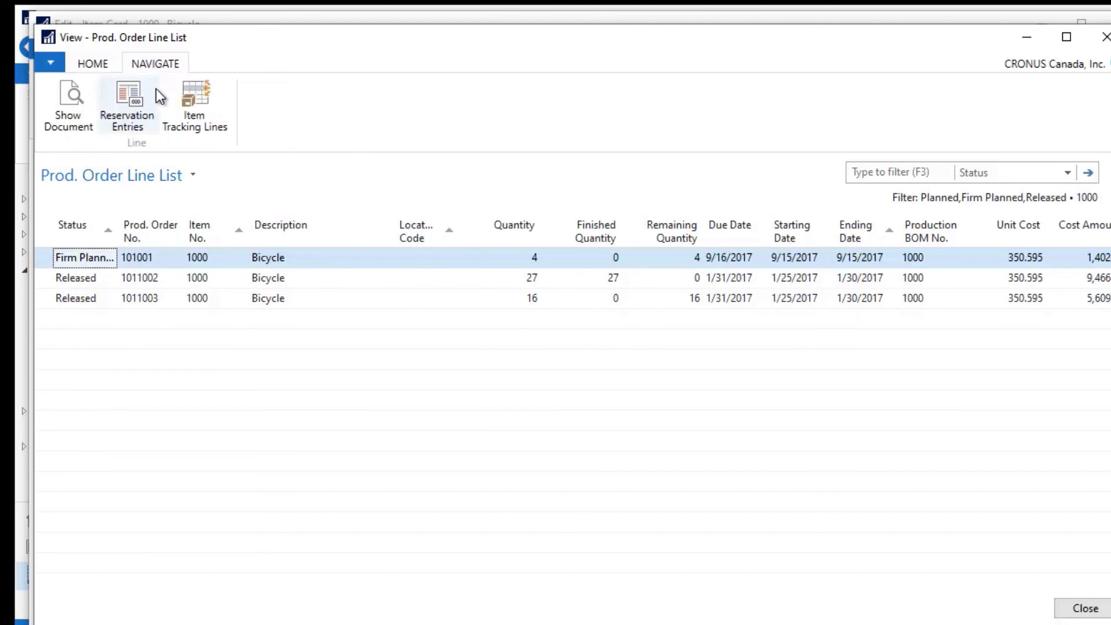
click(80, 116)
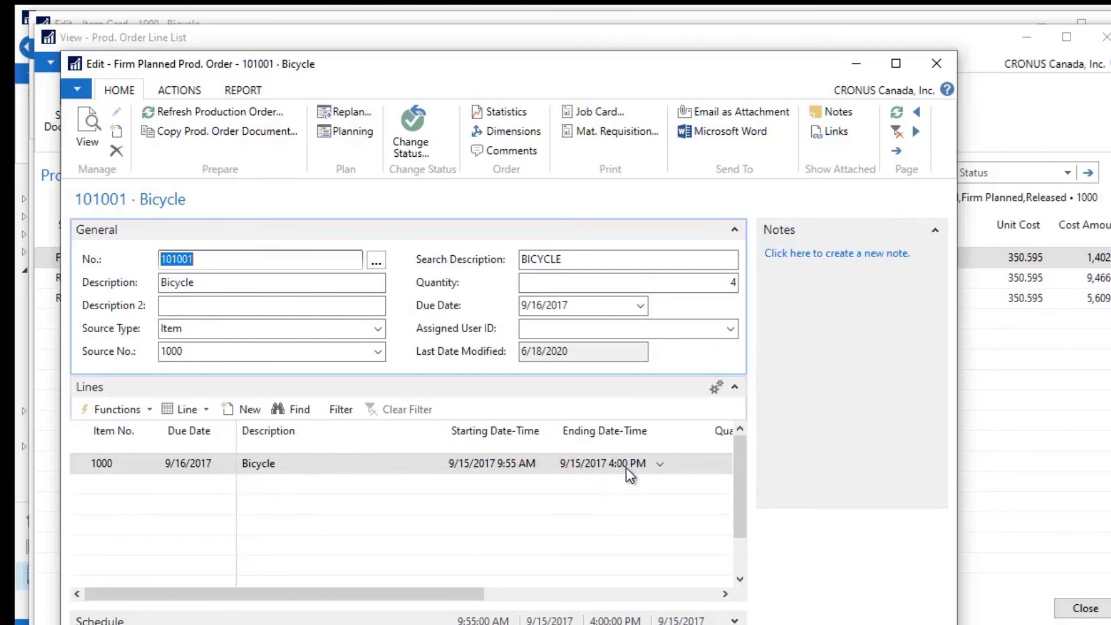
drag(596, 624, 596, 615)
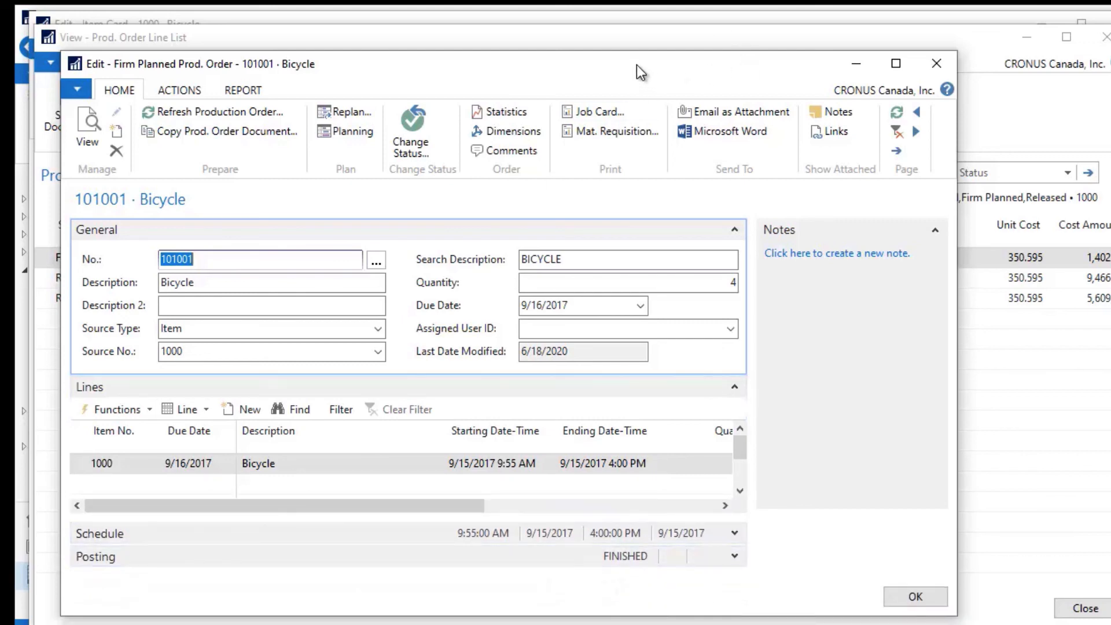
drag(637, 64, 623, 38)
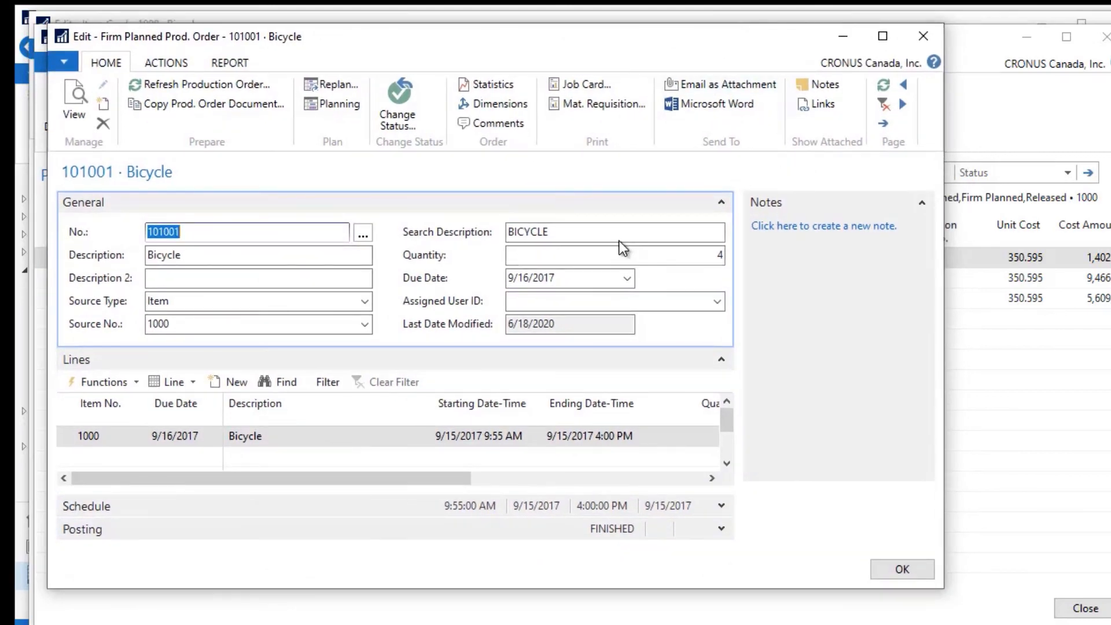